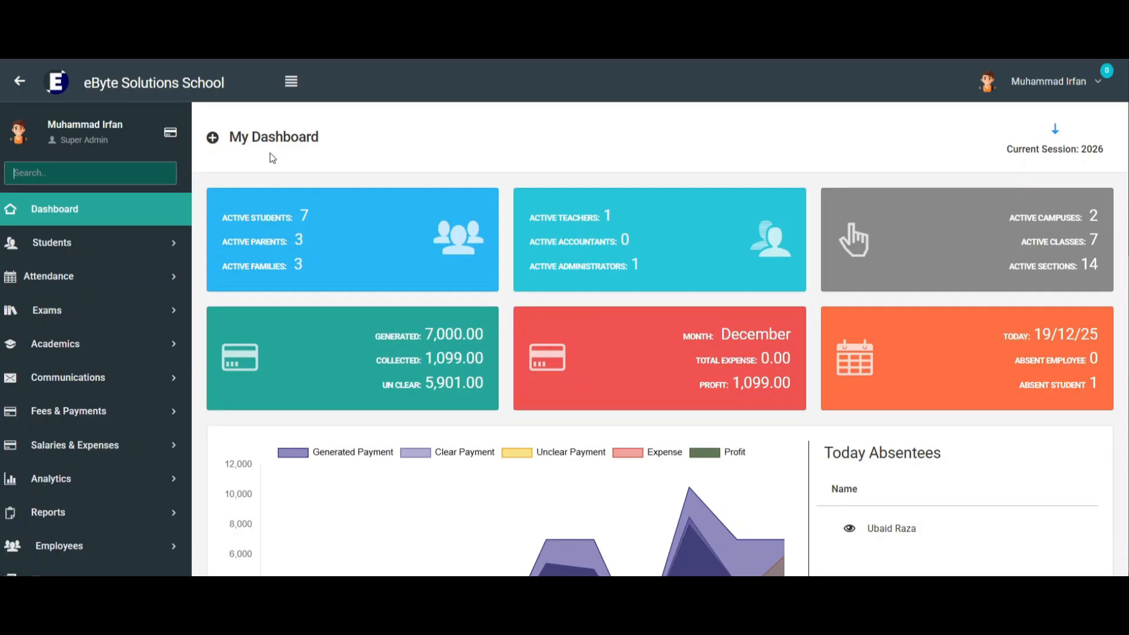
Open the Campuses page of the global configurations and bring up the form for creating a new campus.
scroll(51, 286, "down", 1)
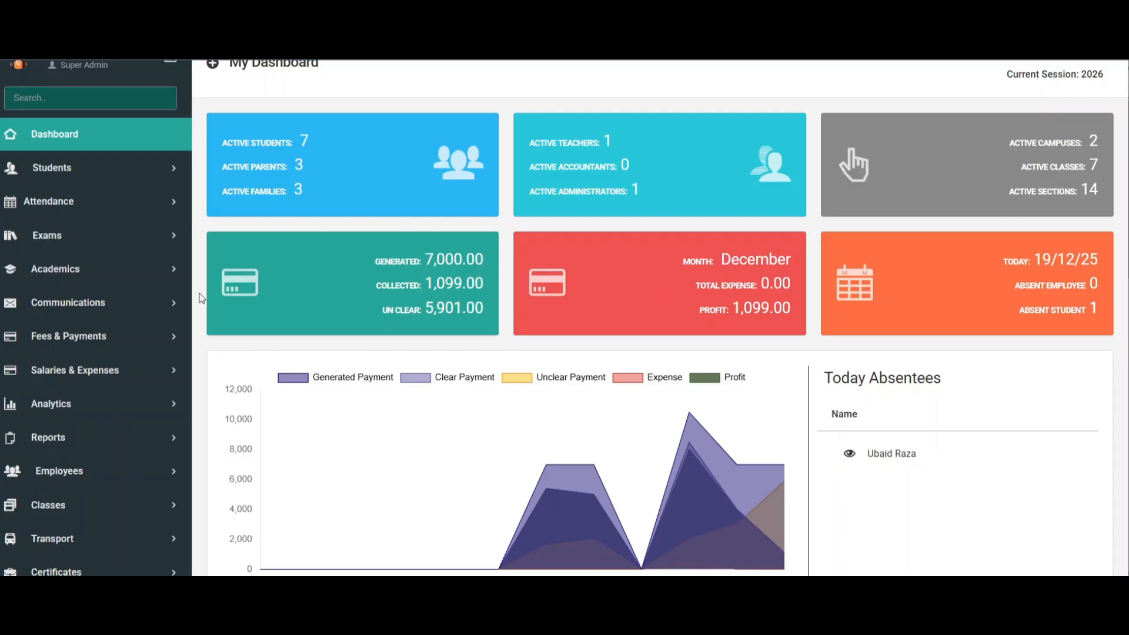
scroll(82, 332, "down", 3)
scroll(118, 329, "down", 3)
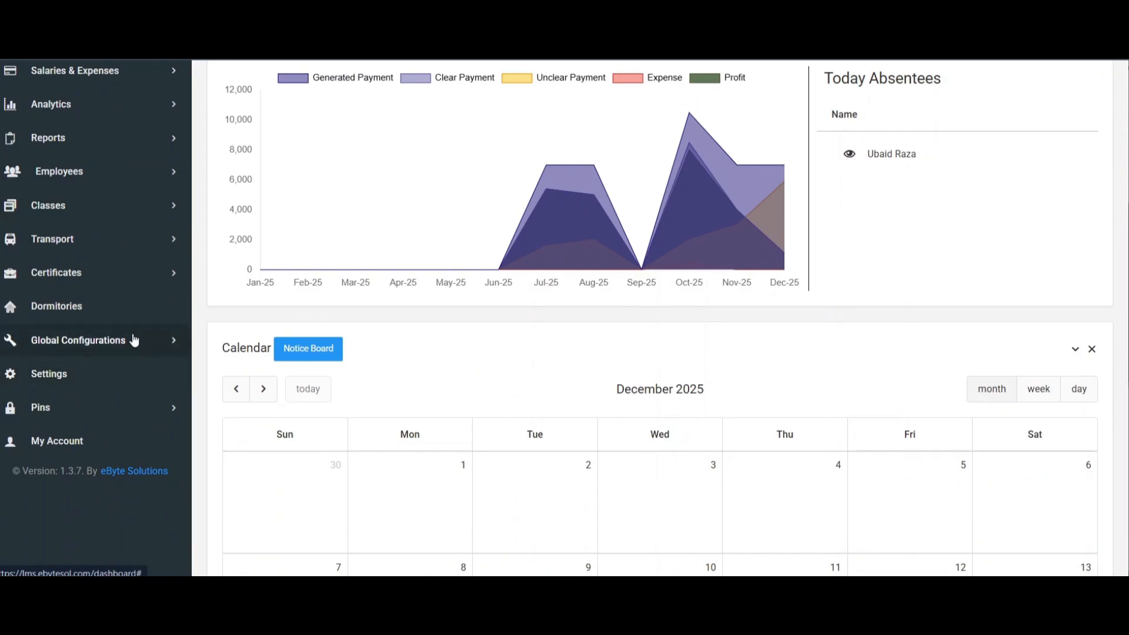
left_click(131, 341)
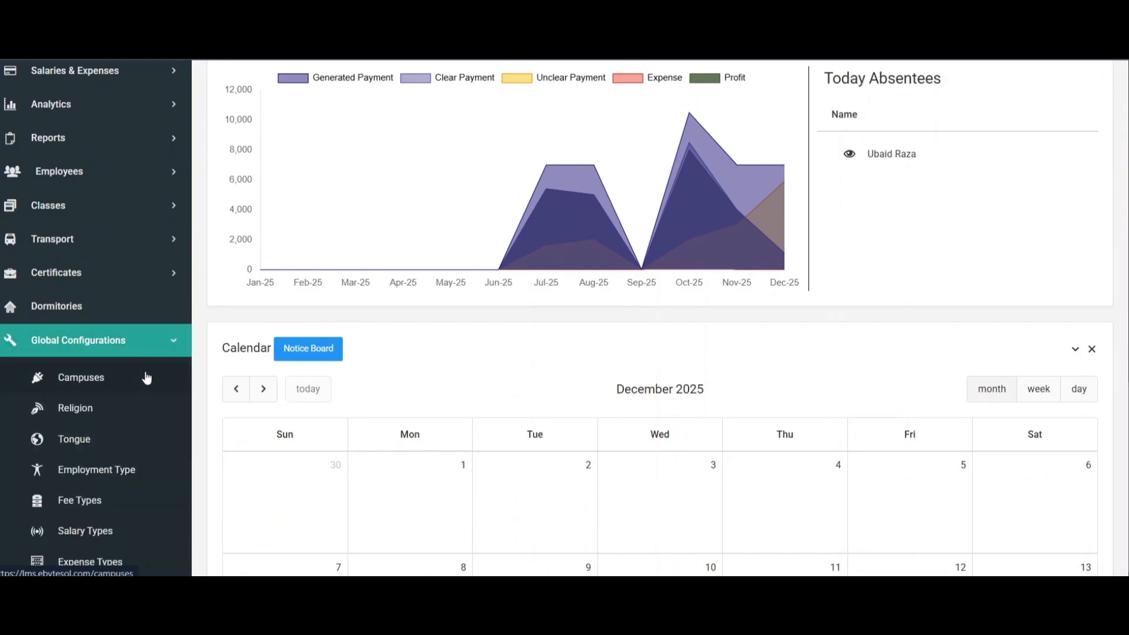
scroll(119, 386, "down", 2)
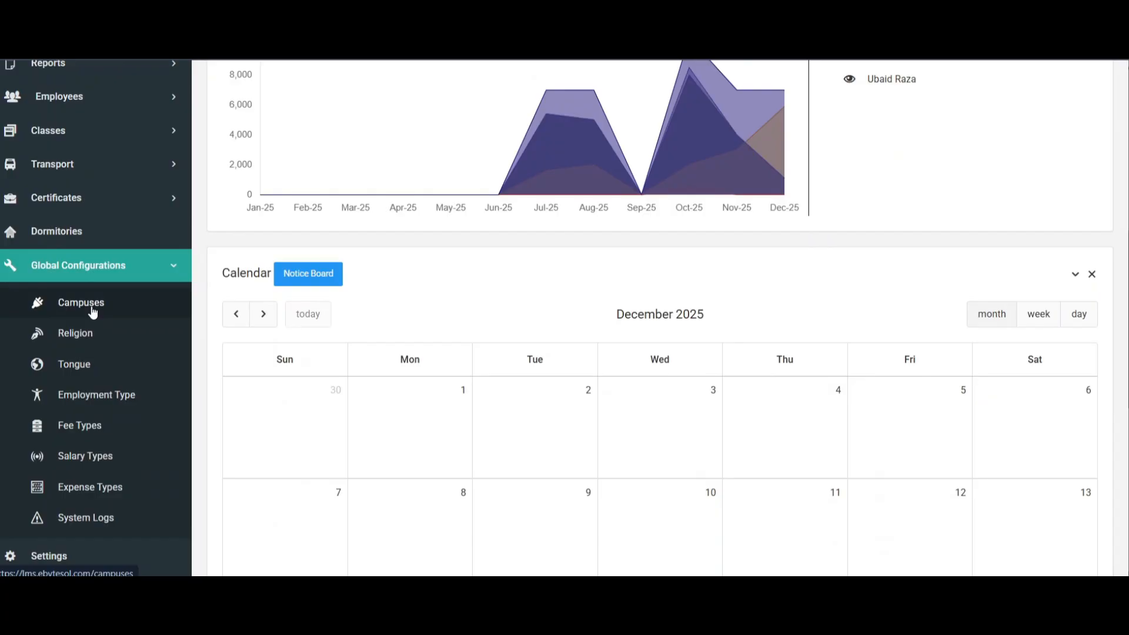
left_click(94, 310)
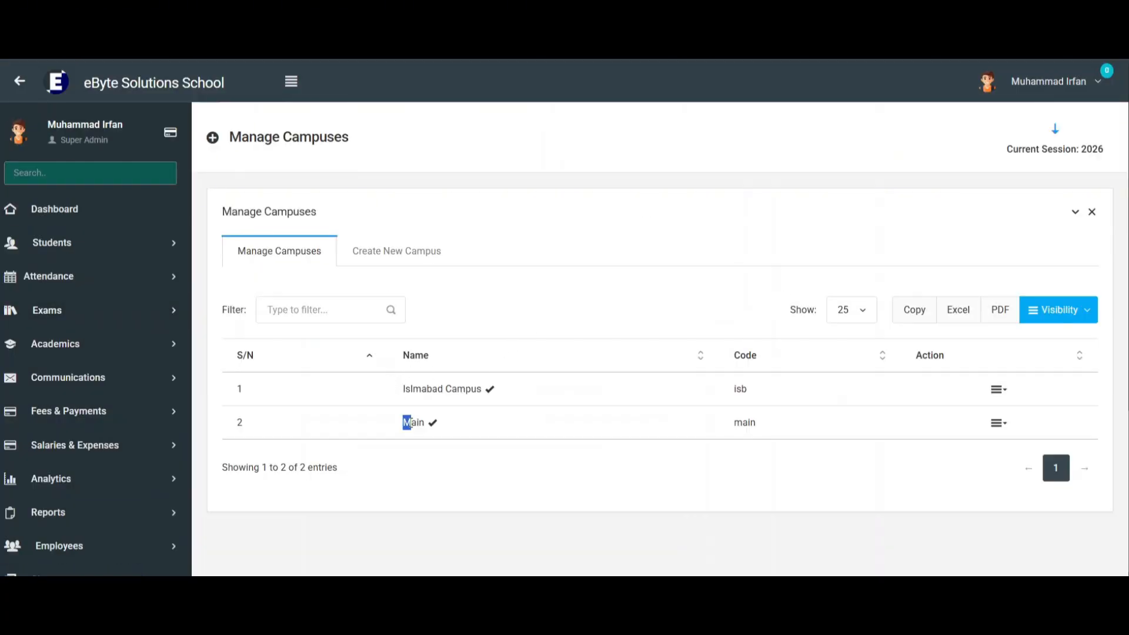
left_click_drag(411, 422, 426, 422)
left_click(390, 251)
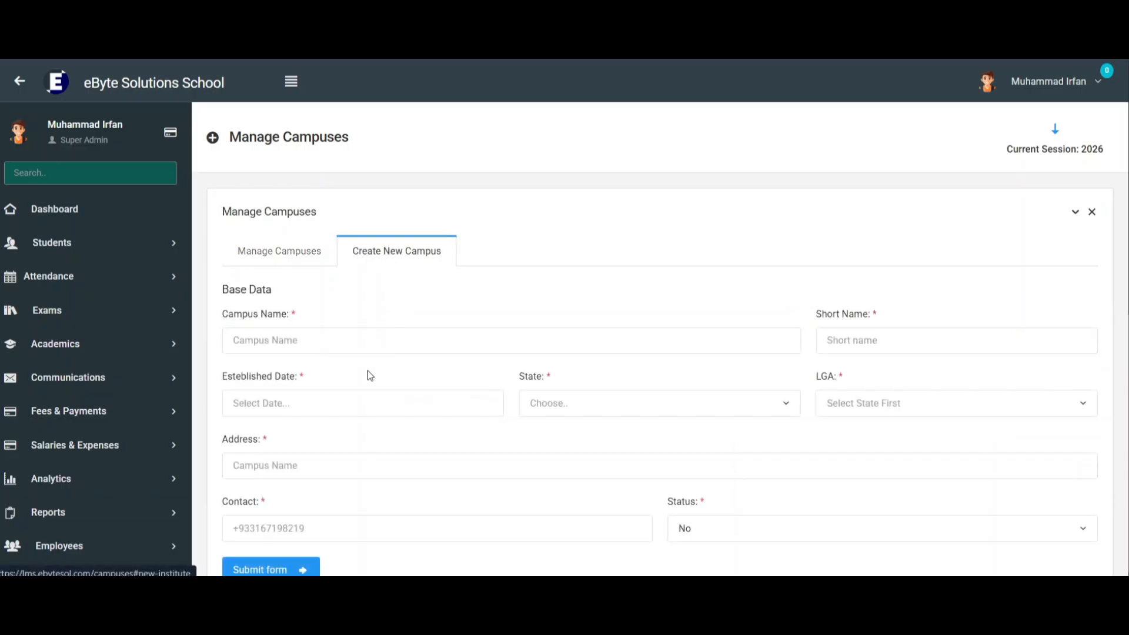
Enter "Lahore Campus" as the campus name and "sub_campus" as the short name.
left_click(324, 346)
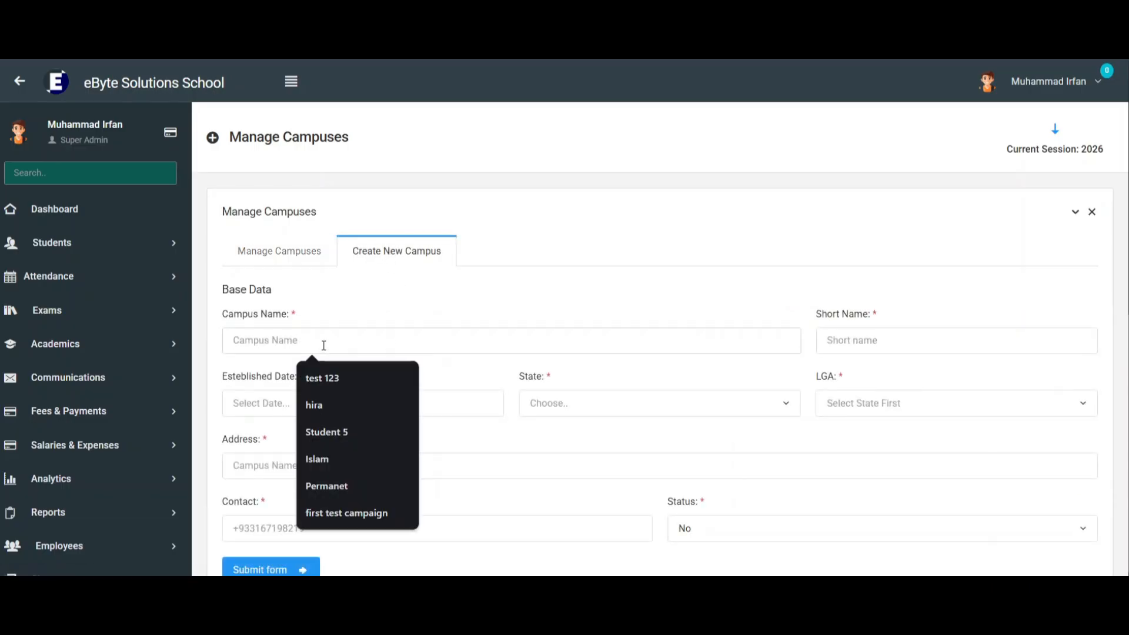
type("Lh")
key("BackSpace")
type("ahre")
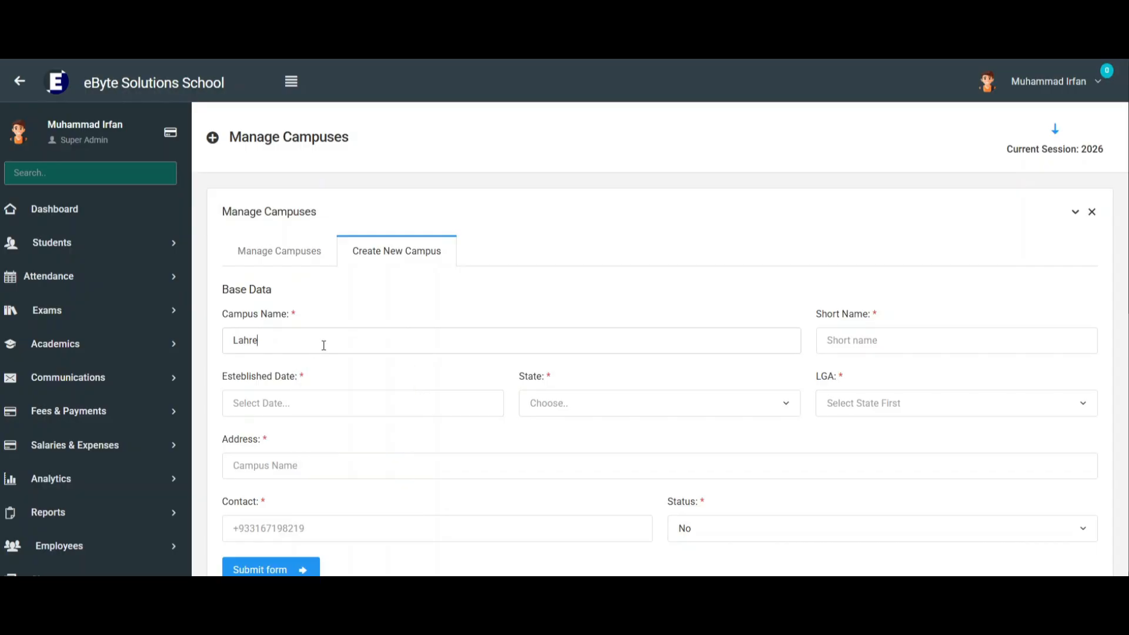
type(" C")
key("BackSpace")
type("ore Campus")
left_click(873, 340)
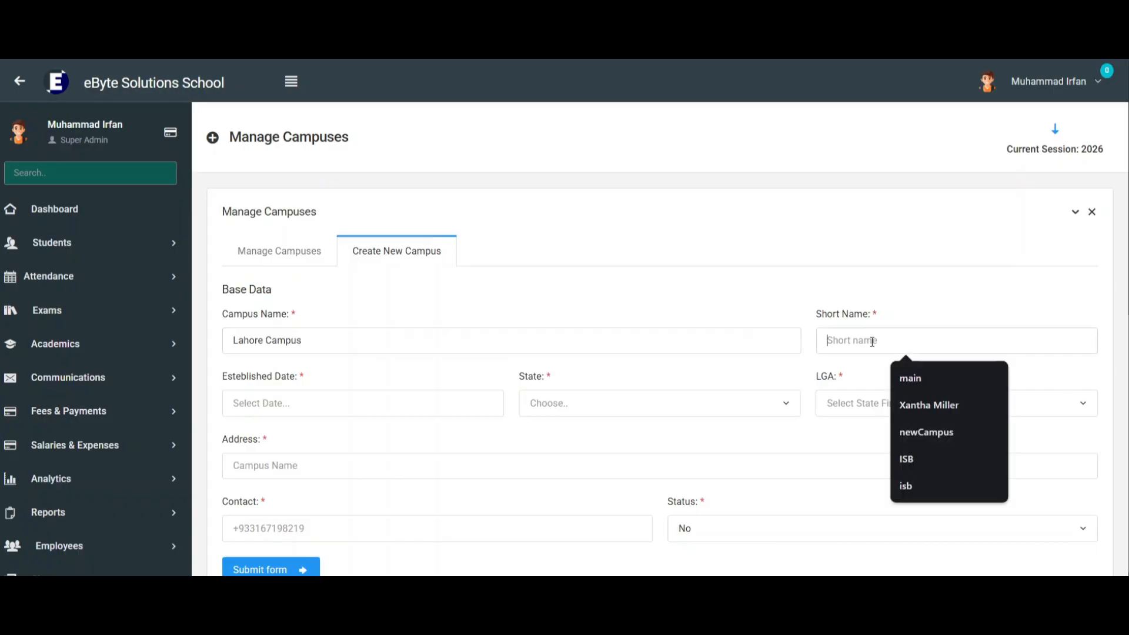
type("sub")
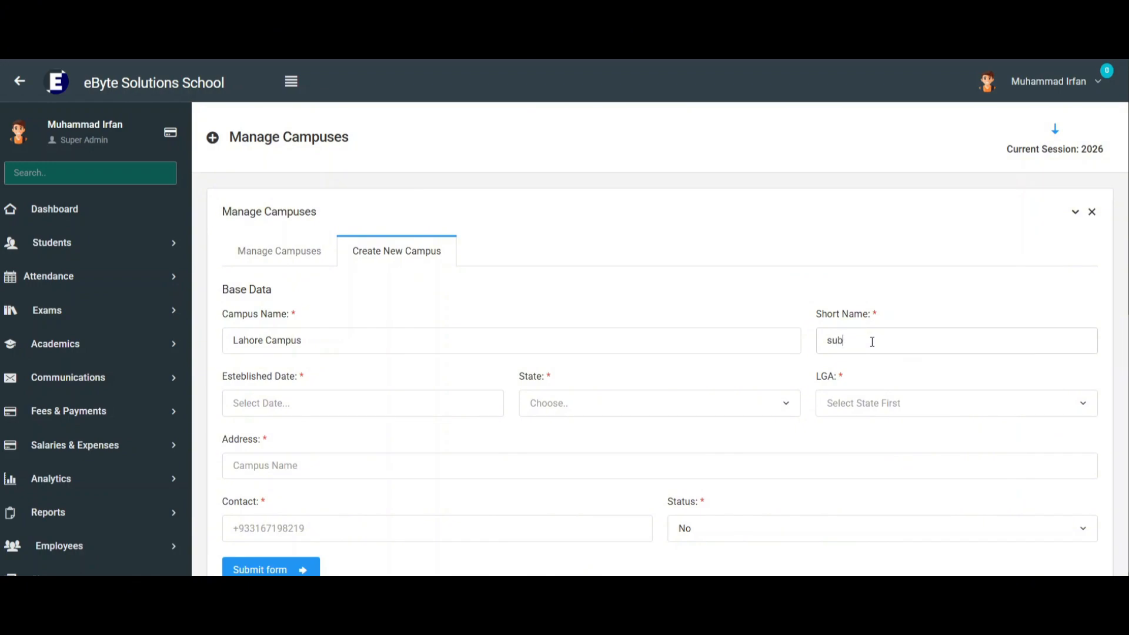
type("_campus")
Set the new campus's established date to 12/01/2025.
scroll(764, 260, "down", 2)
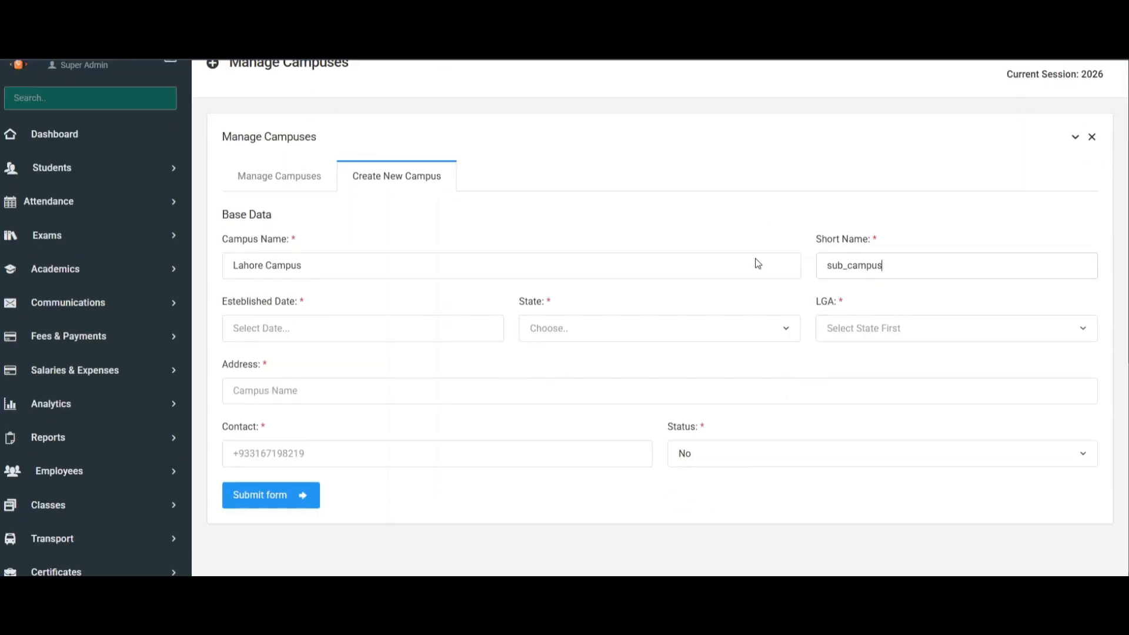
left_click(283, 328)
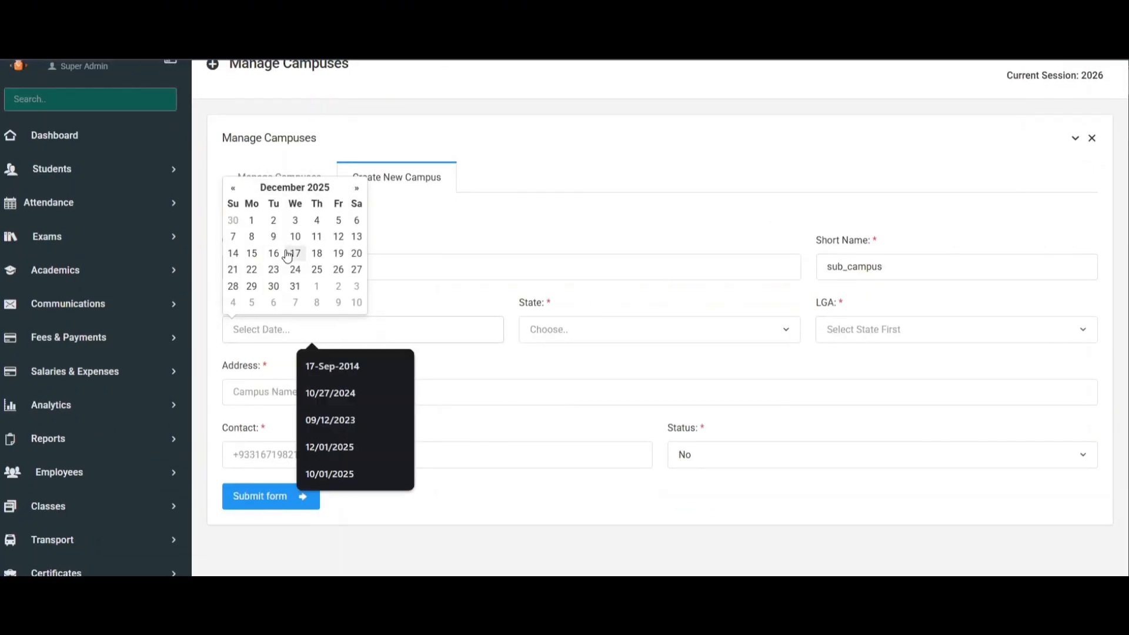
scroll(280, 278, "up", 2)
left_click(252, 294)
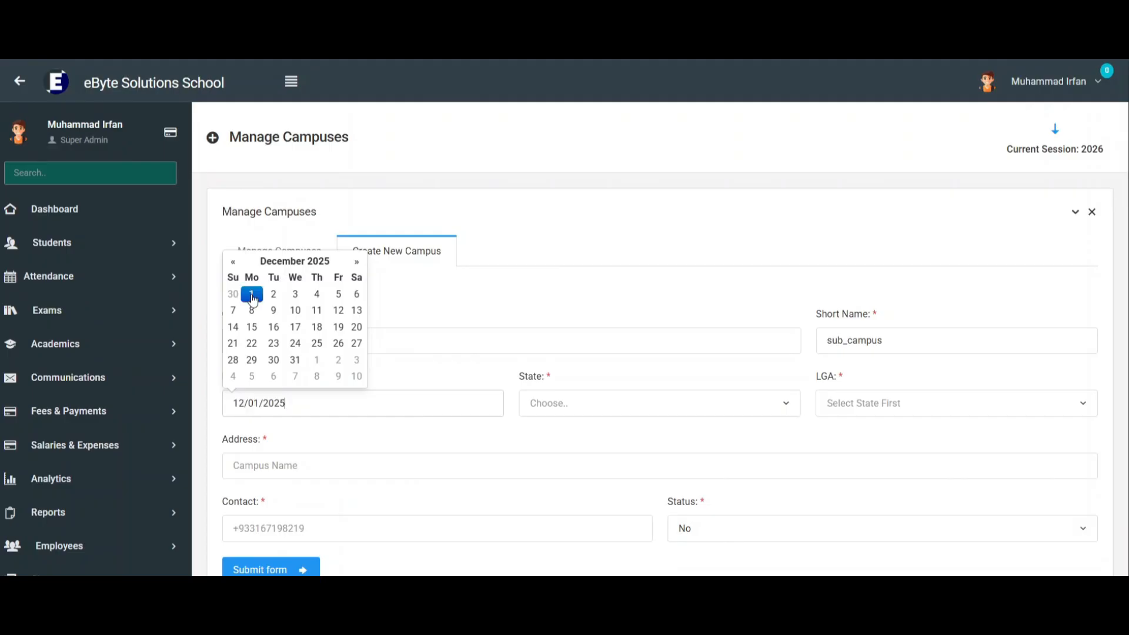
left_click(436, 373)
Choose Punjab as the campus's state and Lahore as its LGA.
scroll(437, 372, "down", 2)
left_click(604, 327)
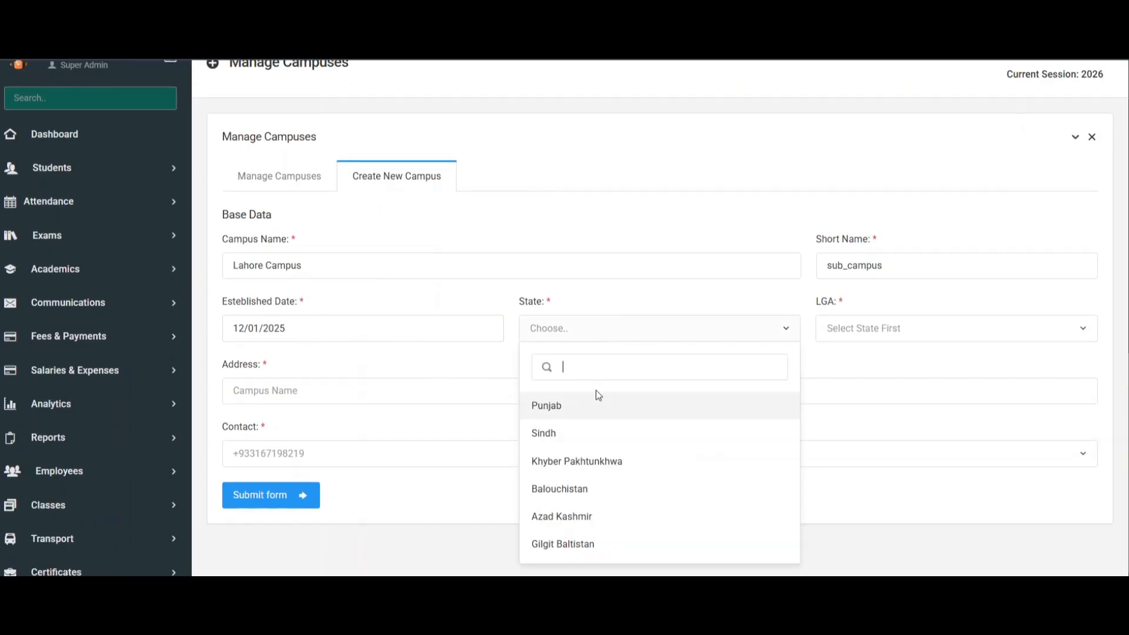
left_click(594, 402)
left_click(891, 336)
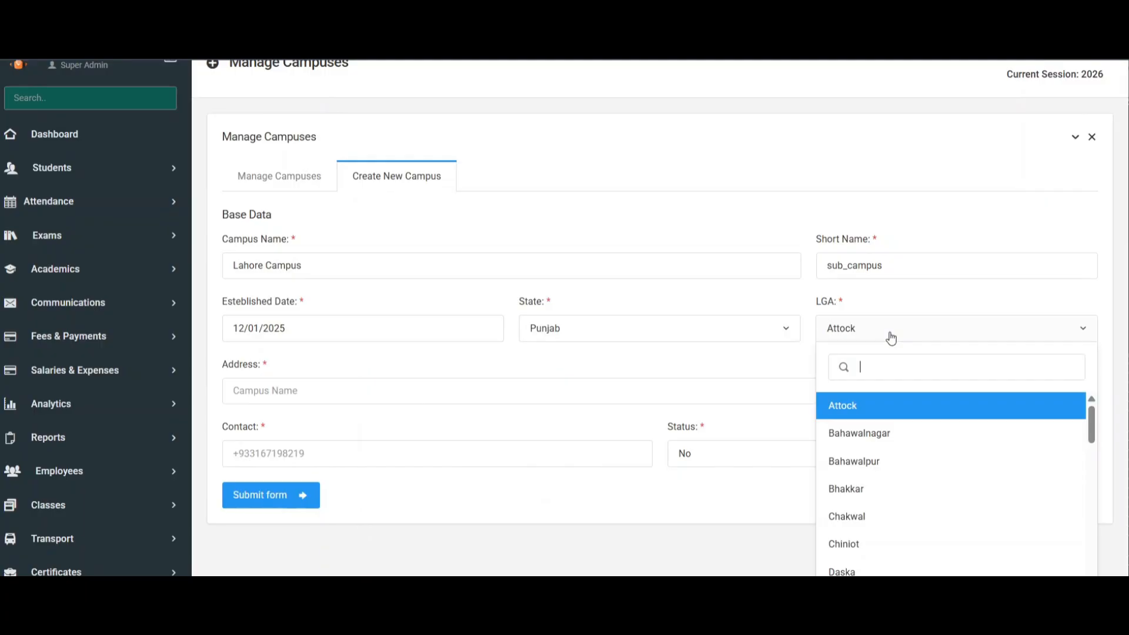
type("lah")
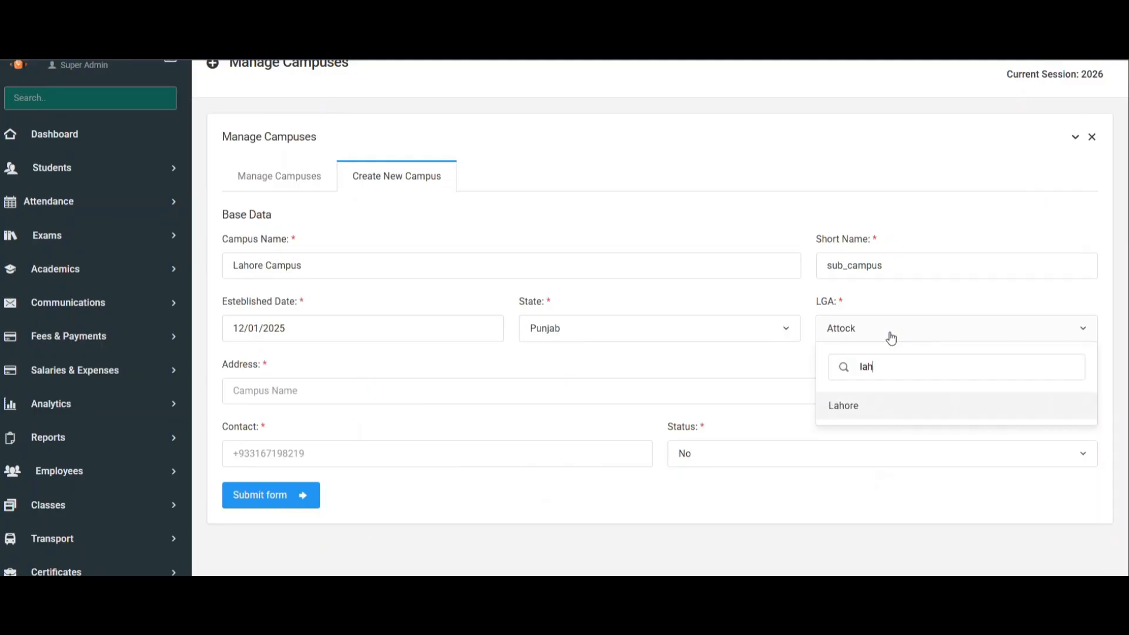
left_click(865, 407)
Fill in the campus's address and contact number from the saved suggestions.
scroll(532, 359, "down", 1)
scroll(533, 358, "down", 1)
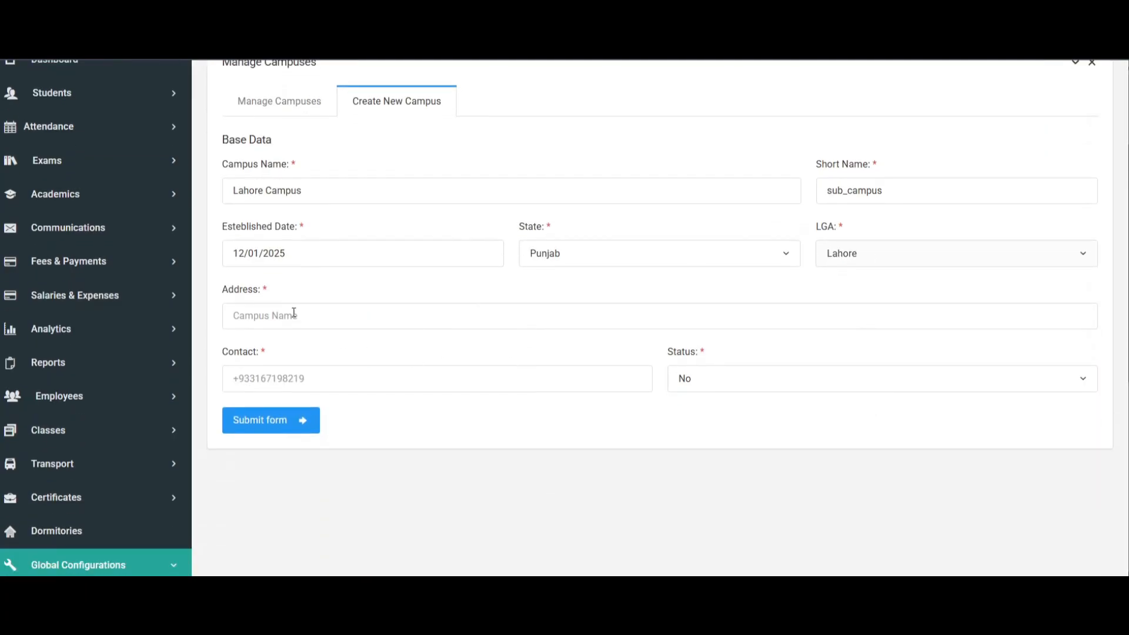
left_click(297, 315)
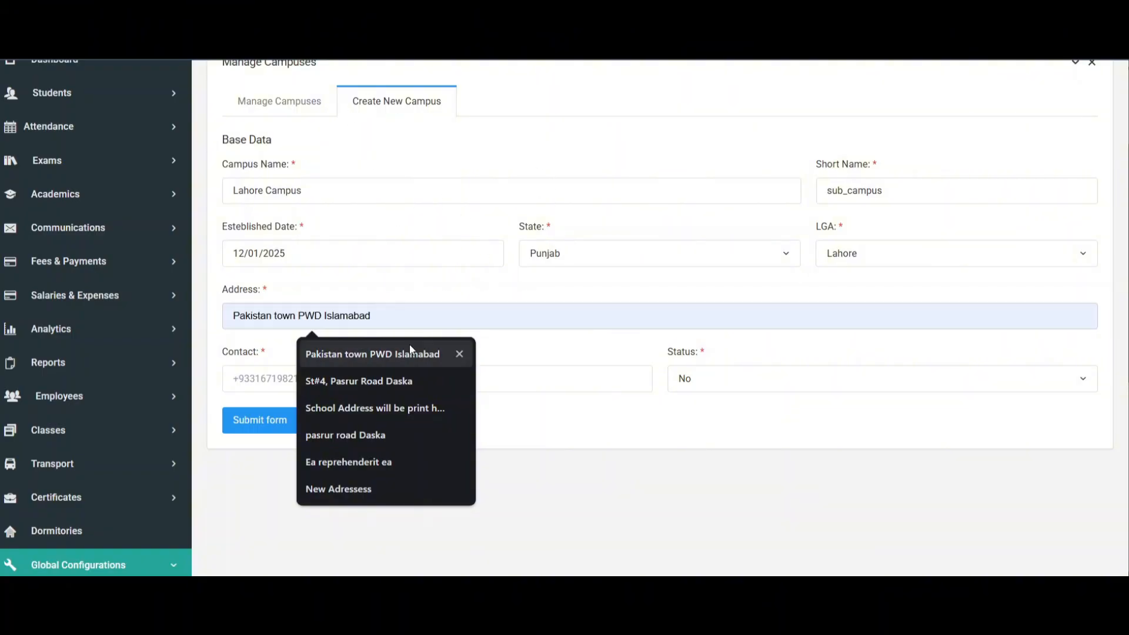
left_click(377, 354)
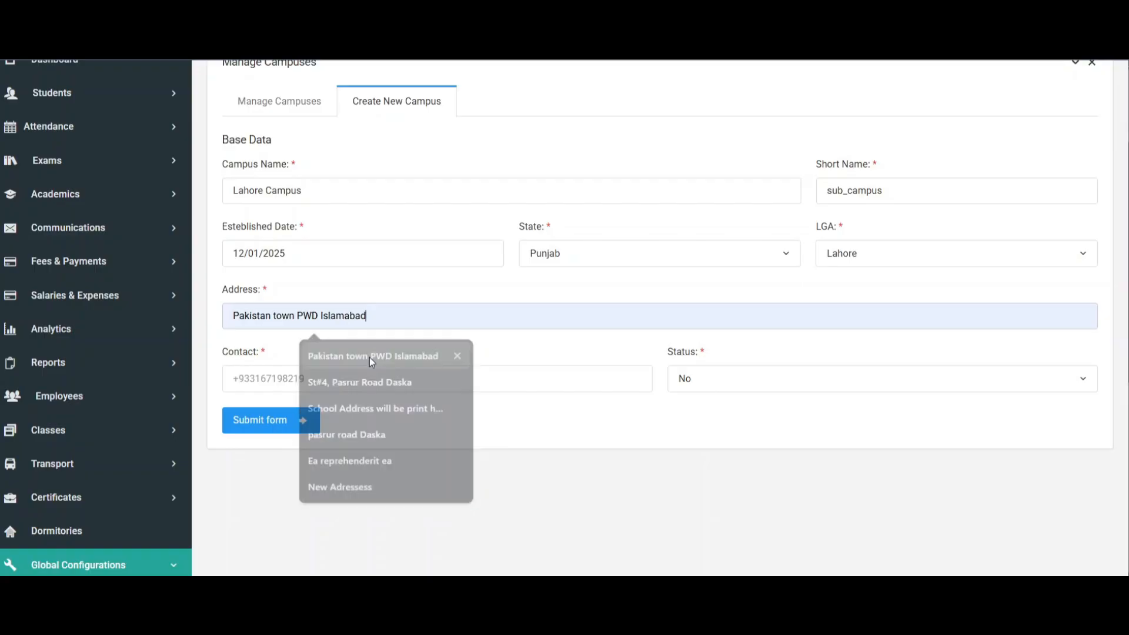
left_click(290, 384)
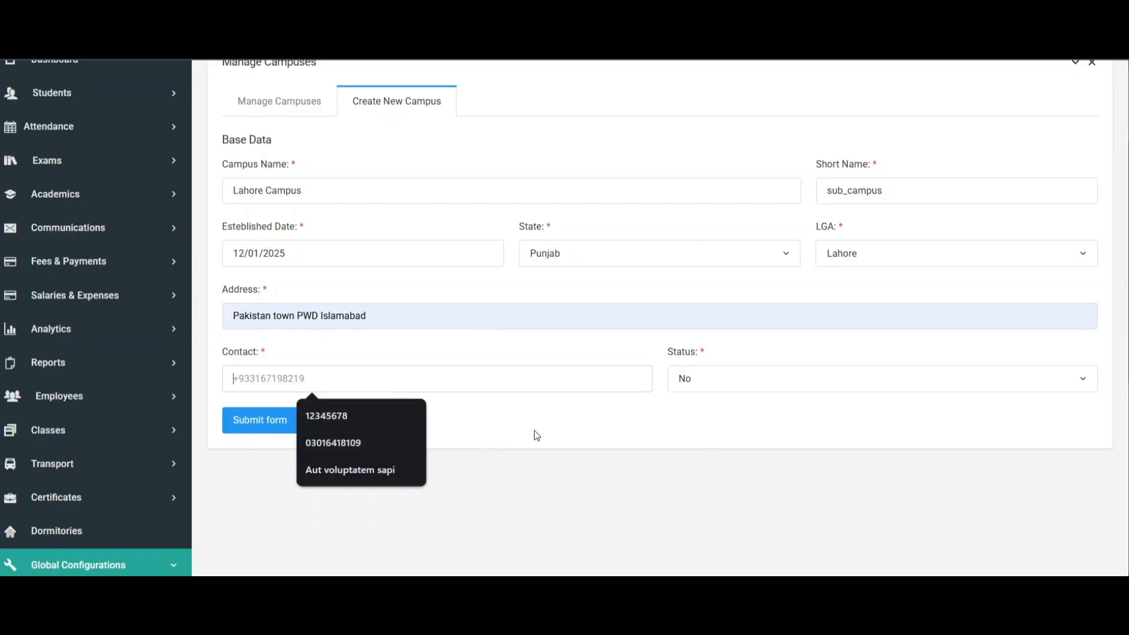
left_click(346, 414)
Set the campus status to Yes and submit the new campus form.
left_click(804, 388)
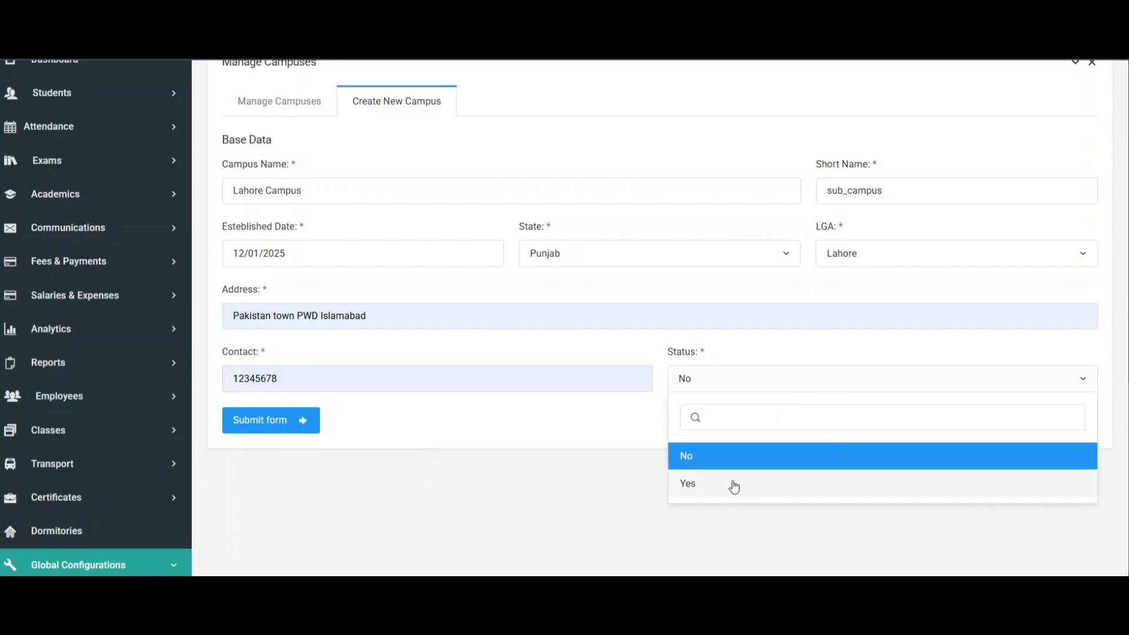
left_click_drag(665, 356, 789, 355)
left_click(771, 362)
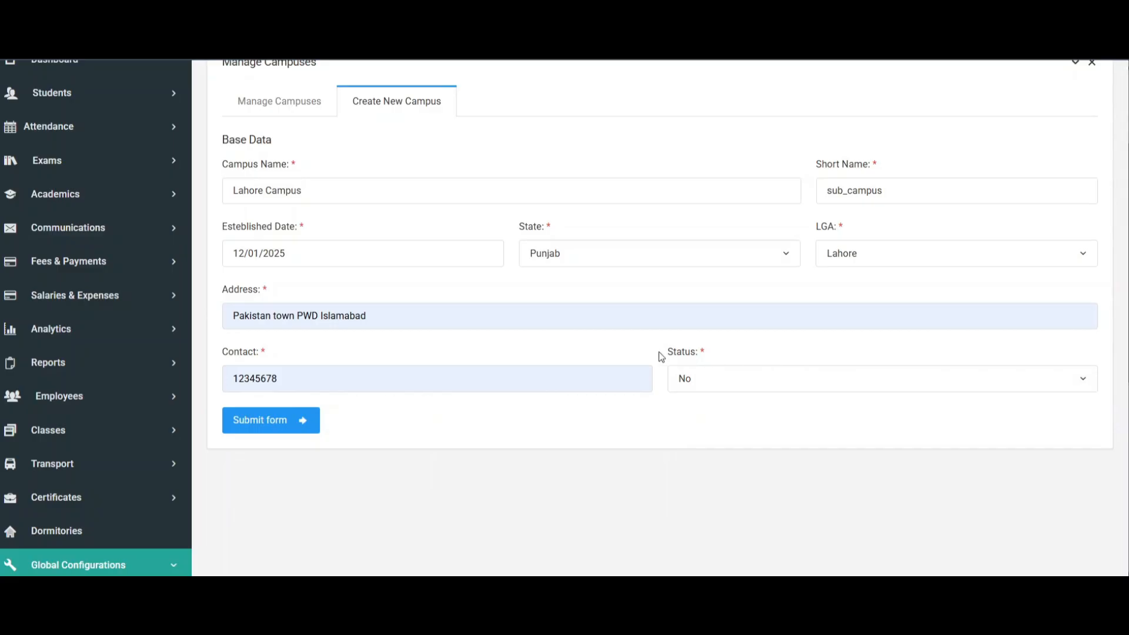
left_click_drag(661, 356, 762, 358)
left_click(822, 356)
left_click(731, 383)
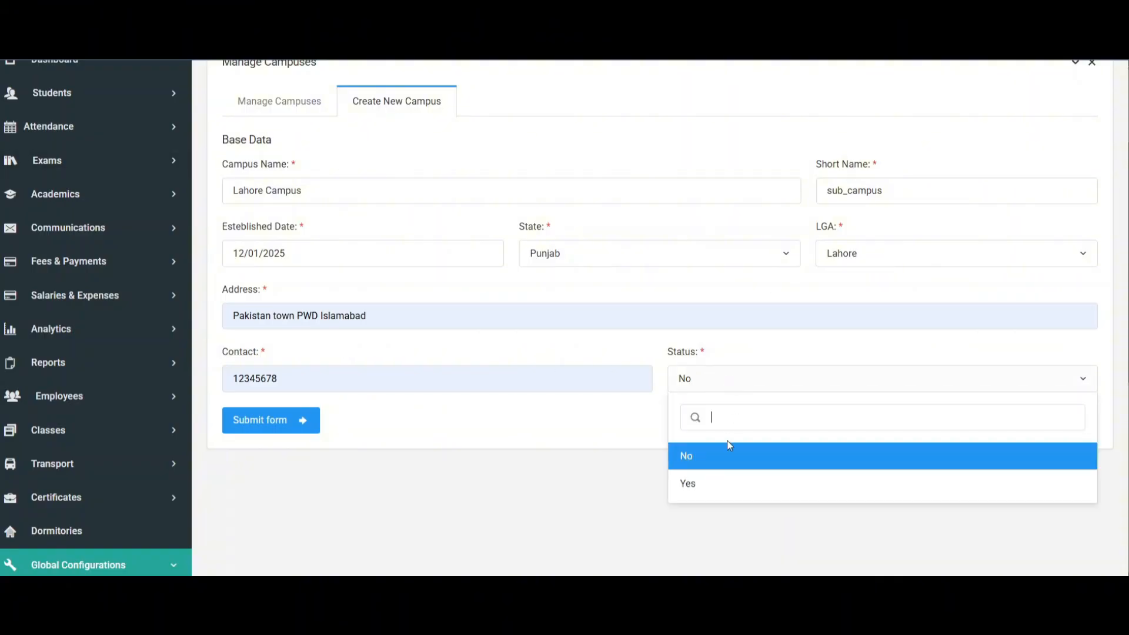
left_click(714, 487)
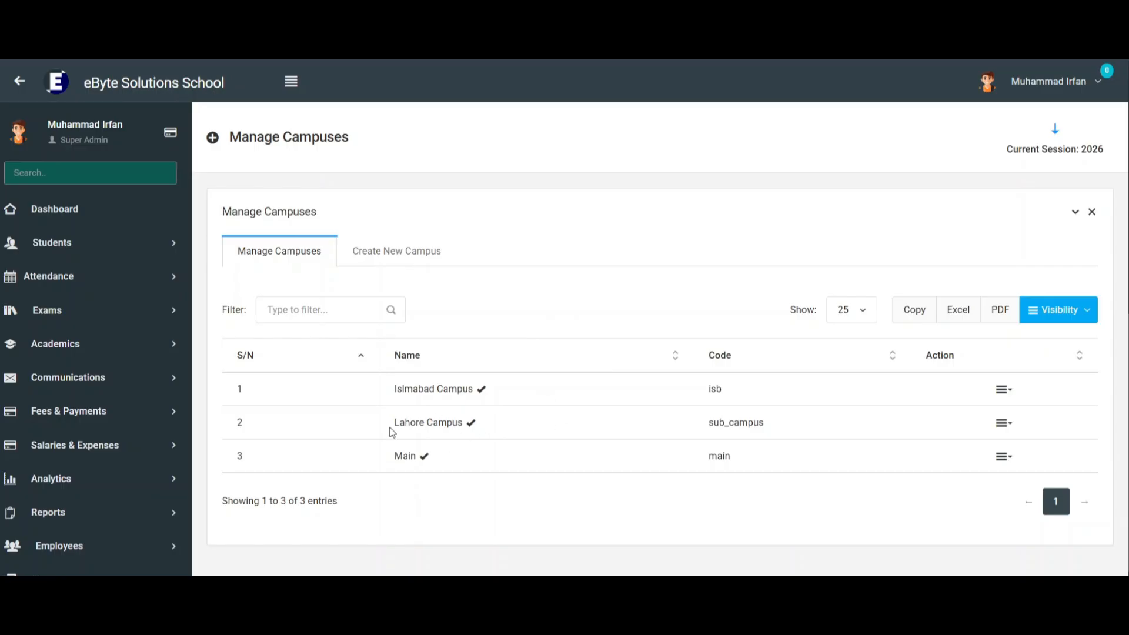
Check the Lahore Campus entry in the campus list, and open the Religion configuration to review its existing entries.
left_click_drag(391, 427, 450, 407)
scroll(450, 408, "down", 6)
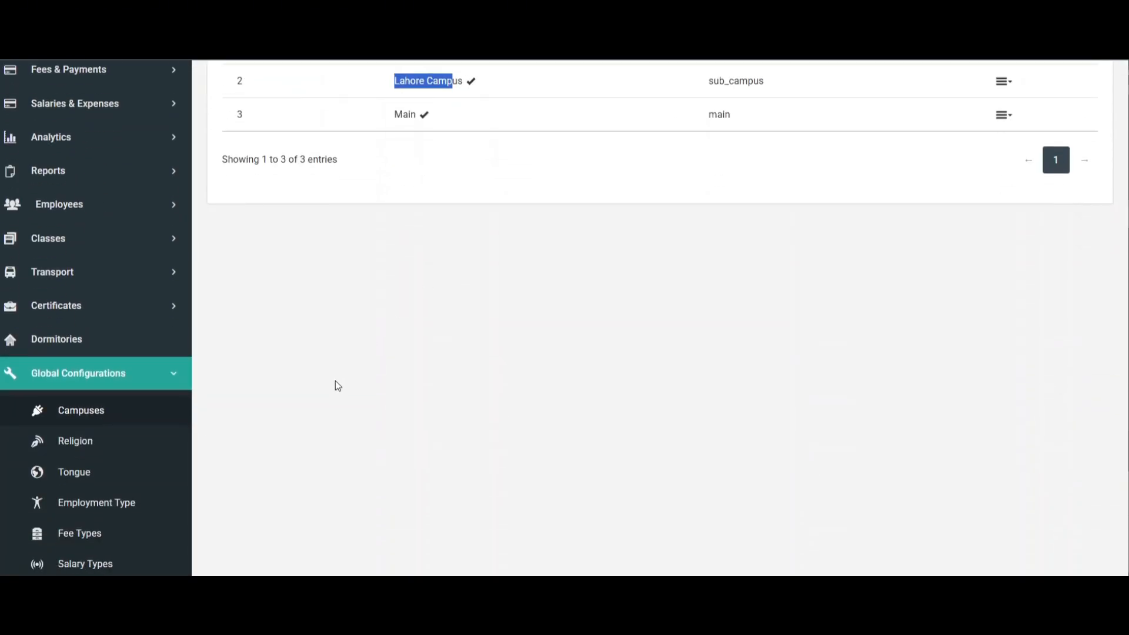
left_click(94, 411)
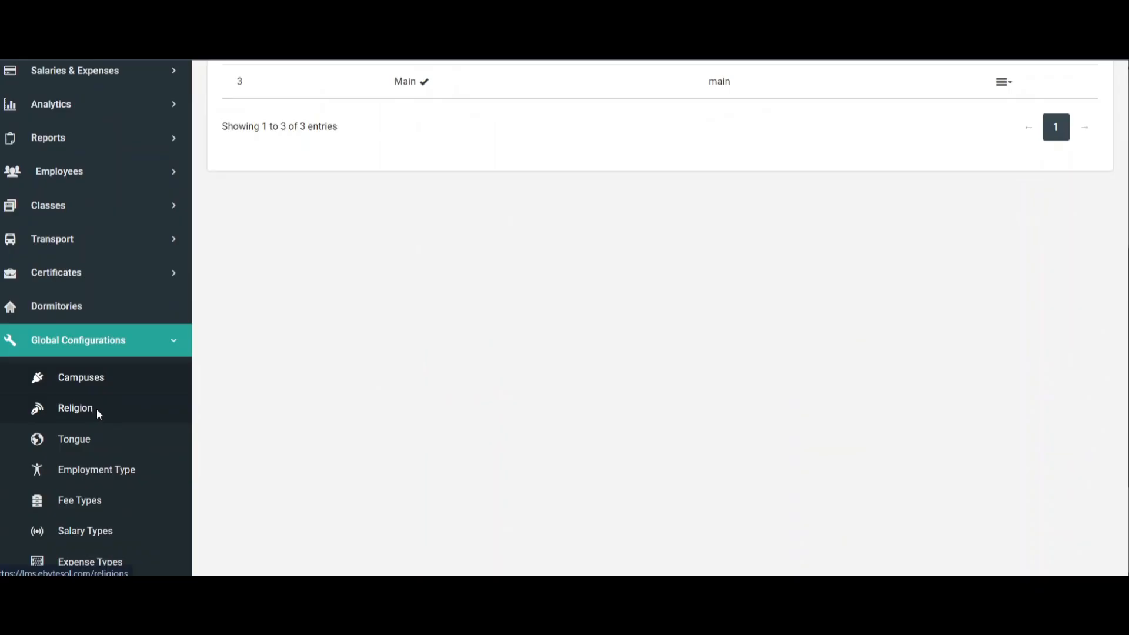
scroll(491, 325, "down", 1)
left_click_drag(433, 318, 471, 318)
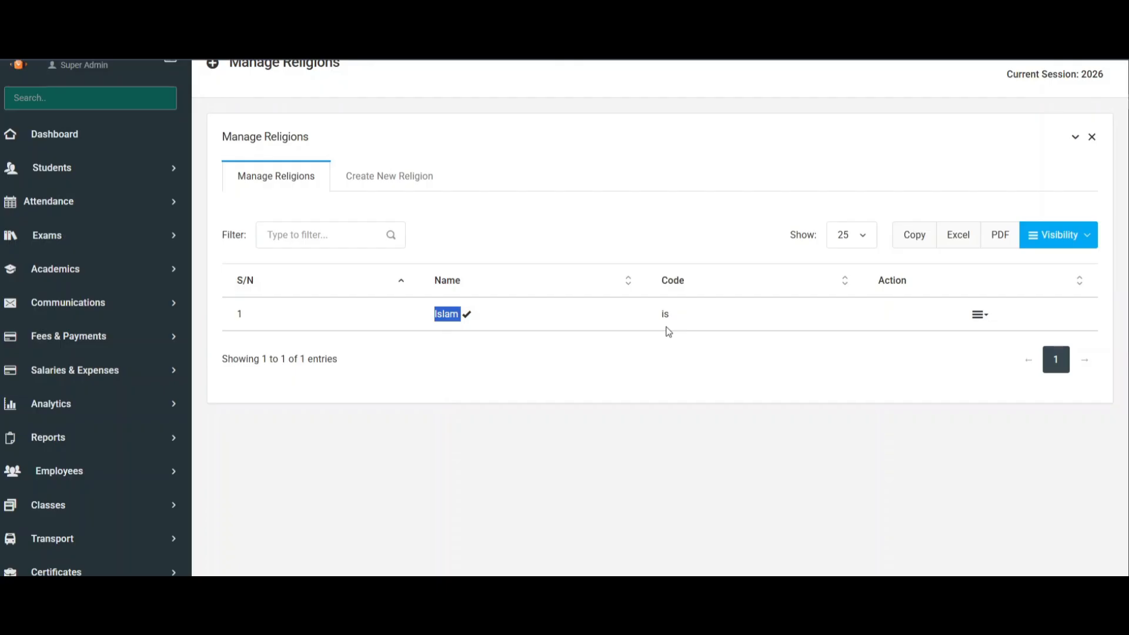
left_click(454, 350)
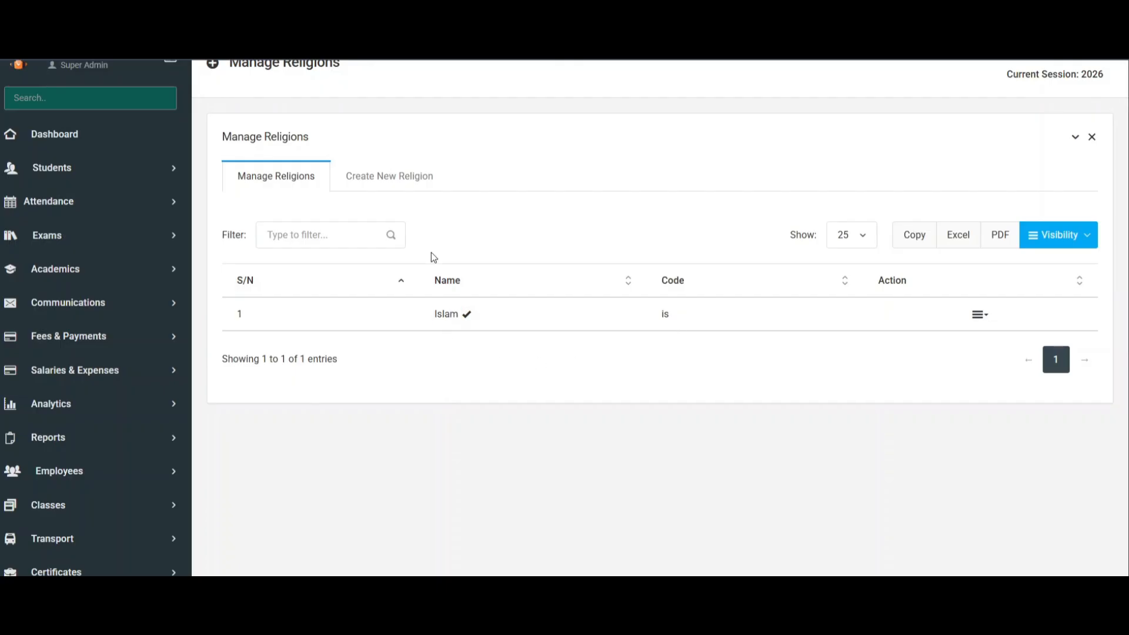
Examine the name, status and code fields of the new religion form, and compare them with the code in the religions list.
left_click(399, 168)
left_click(375, 269)
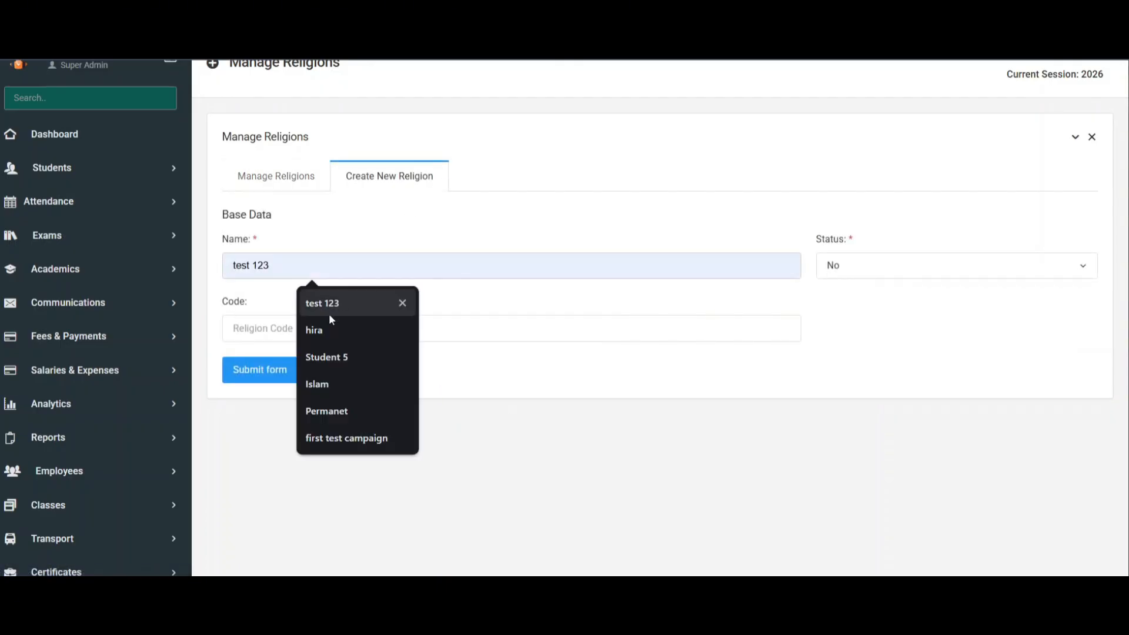
left_click(893, 265)
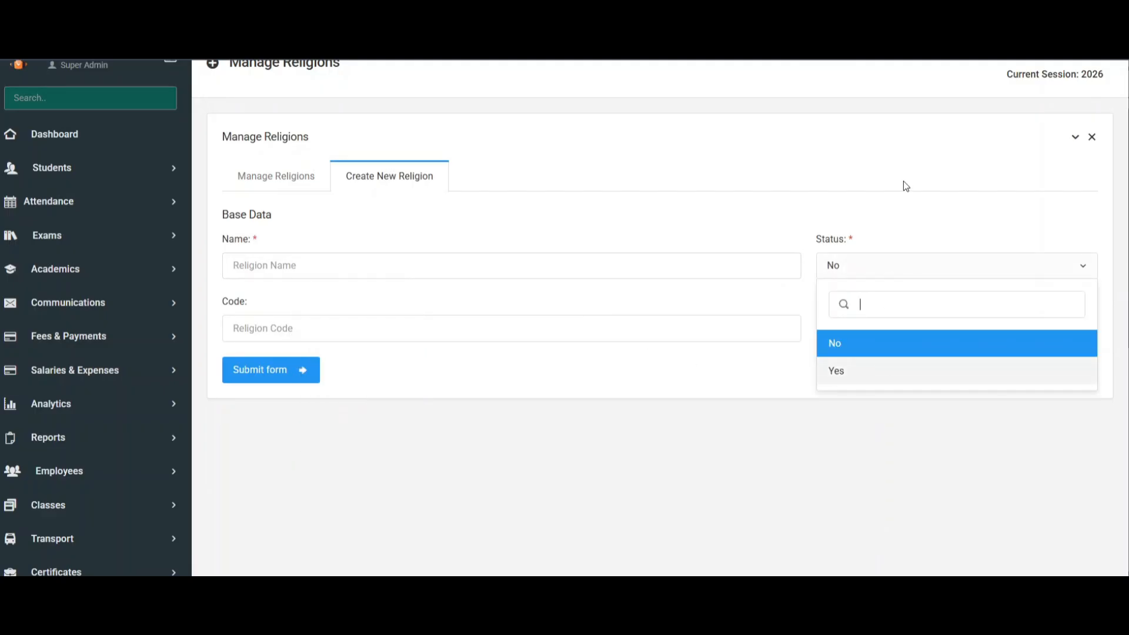
left_click_drag(224, 305, 298, 306)
left_click(346, 331)
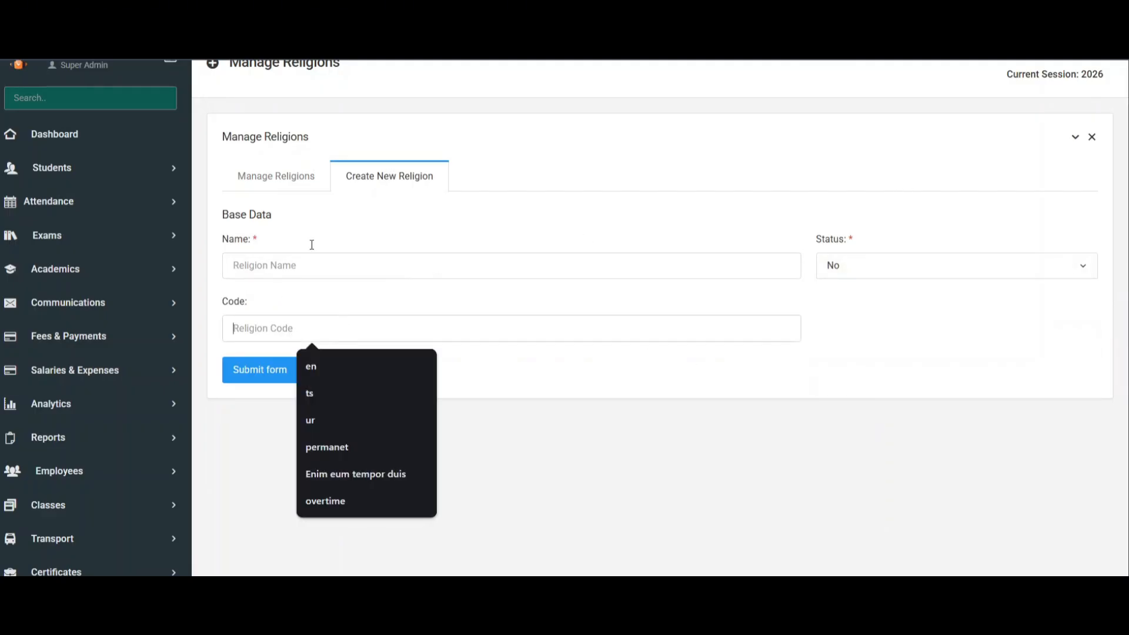
left_click(255, 180)
left_click_drag(659, 317, 708, 313)
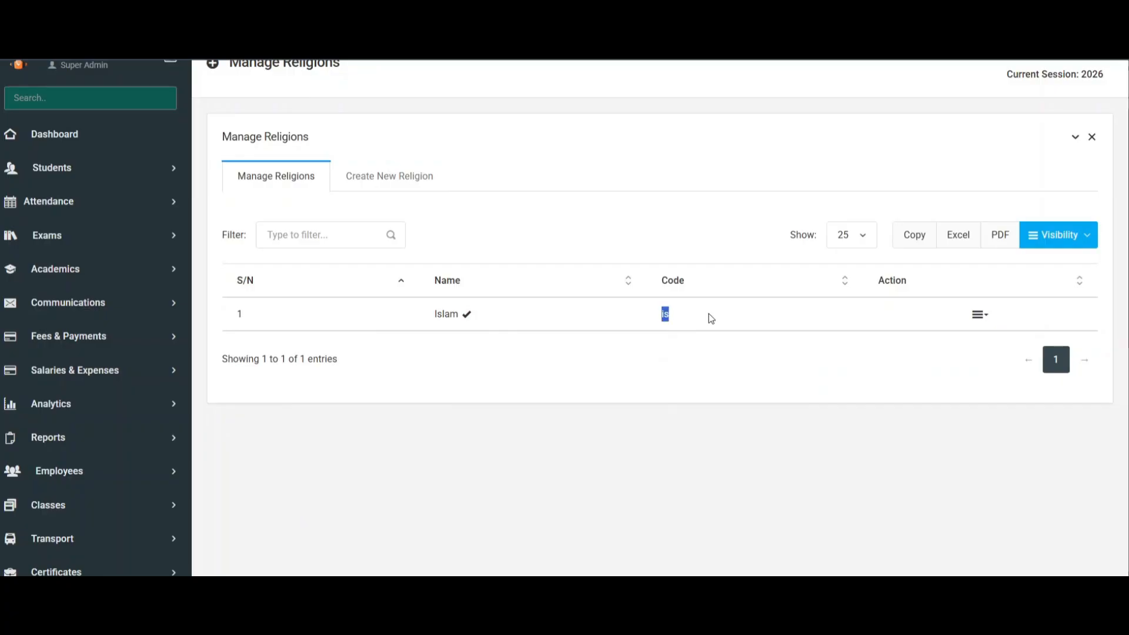
Open the Tongue configuration and review the languages listed there.
scroll(129, 315, "down", 5)
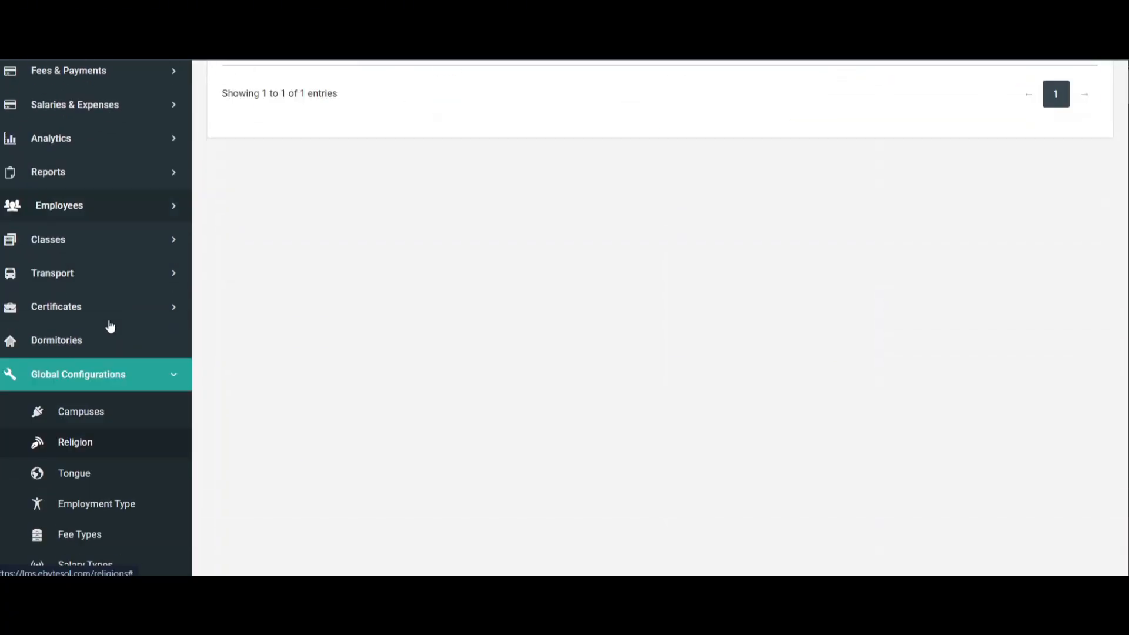
left_click(76, 439)
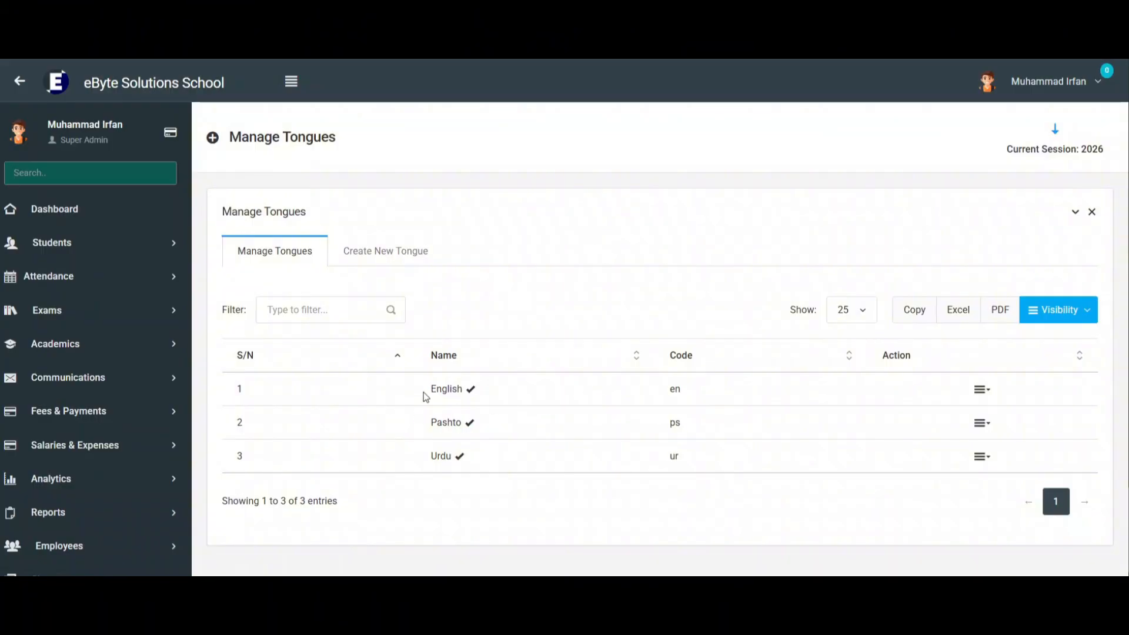
left_click_drag(432, 396, 459, 388)
left_click_drag(427, 460, 475, 465)
scroll(588, 412, "down", 3)
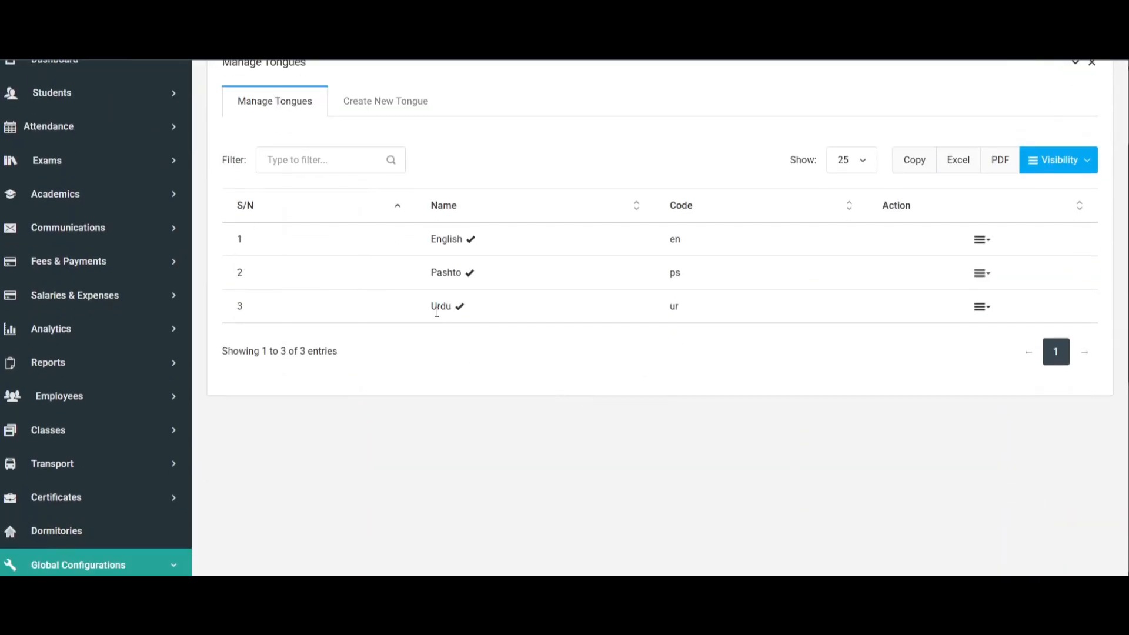
Check the Urdu and Pashto entries in the tongues list, and examine the name and status fields of the new tongue form.
double_click(437, 313)
left_click(428, 309)
left_click_drag(437, 310, 446, 311)
left_click(450, 273)
left_click(404, 112)
left_click(353, 194)
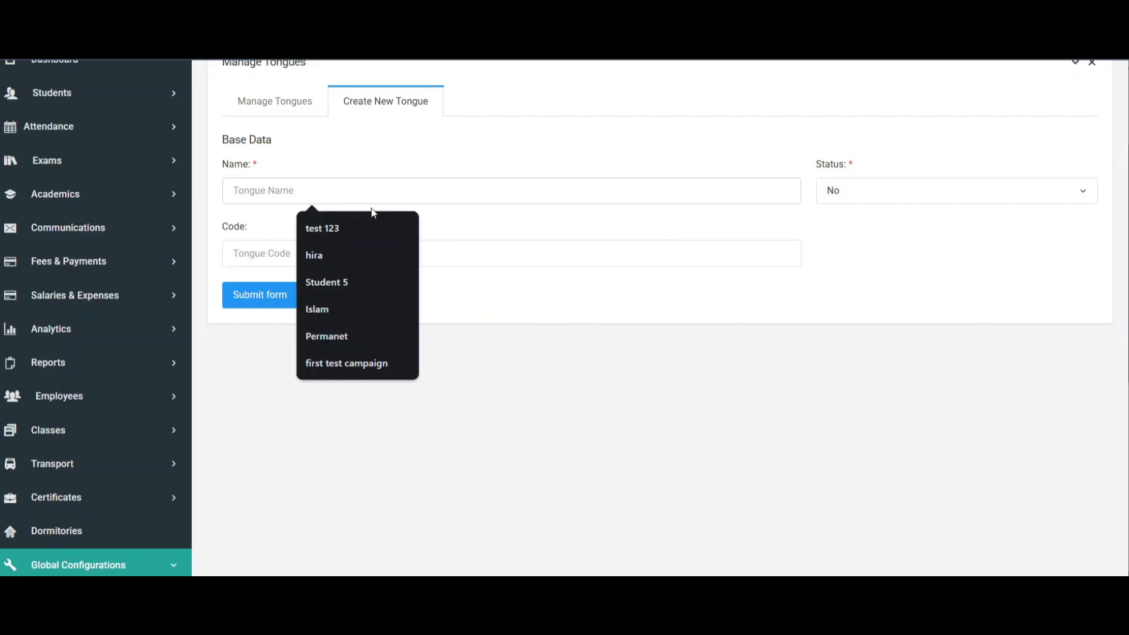
double_click(822, 166)
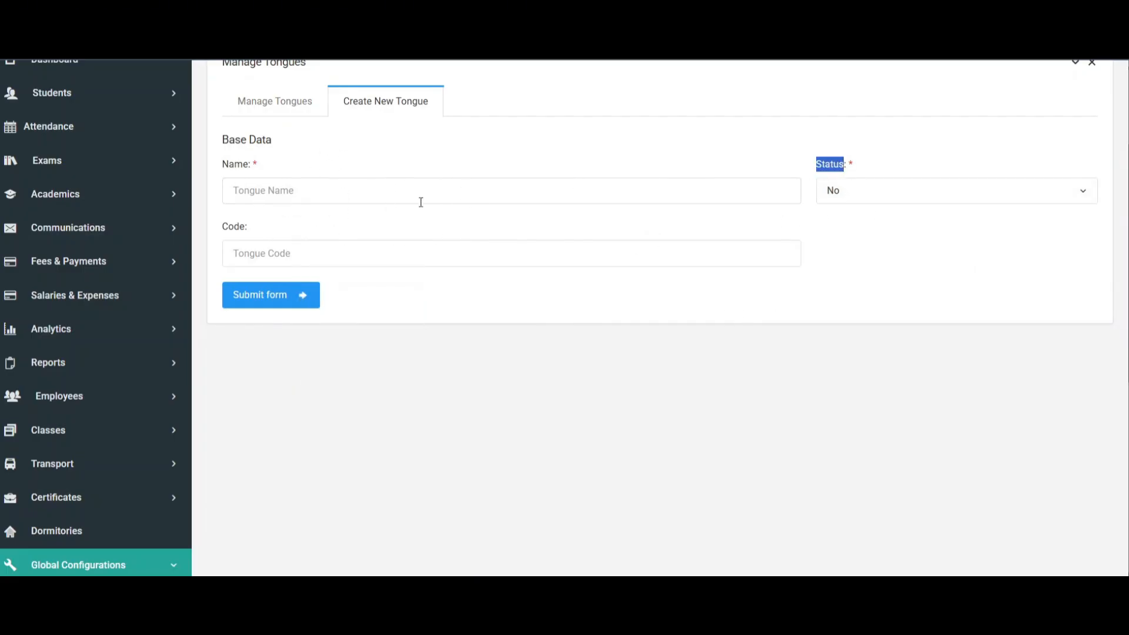
Open the Employment Type configuration, view its creation form, and review the employment types in the list.
scroll(421, 203, "down", 5)
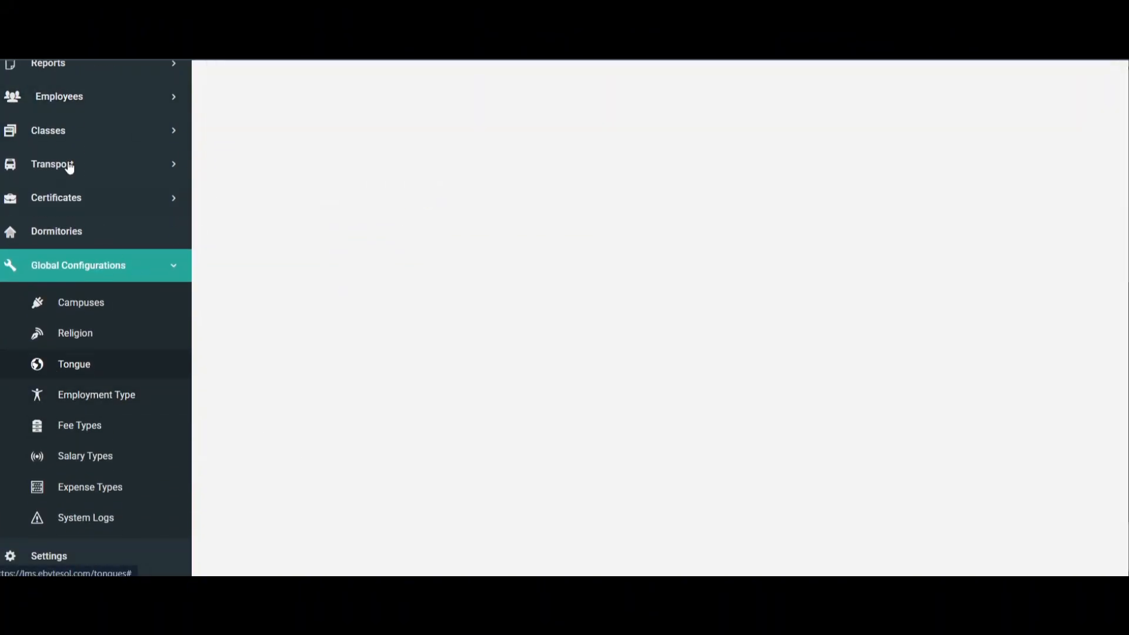
left_click(117, 398)
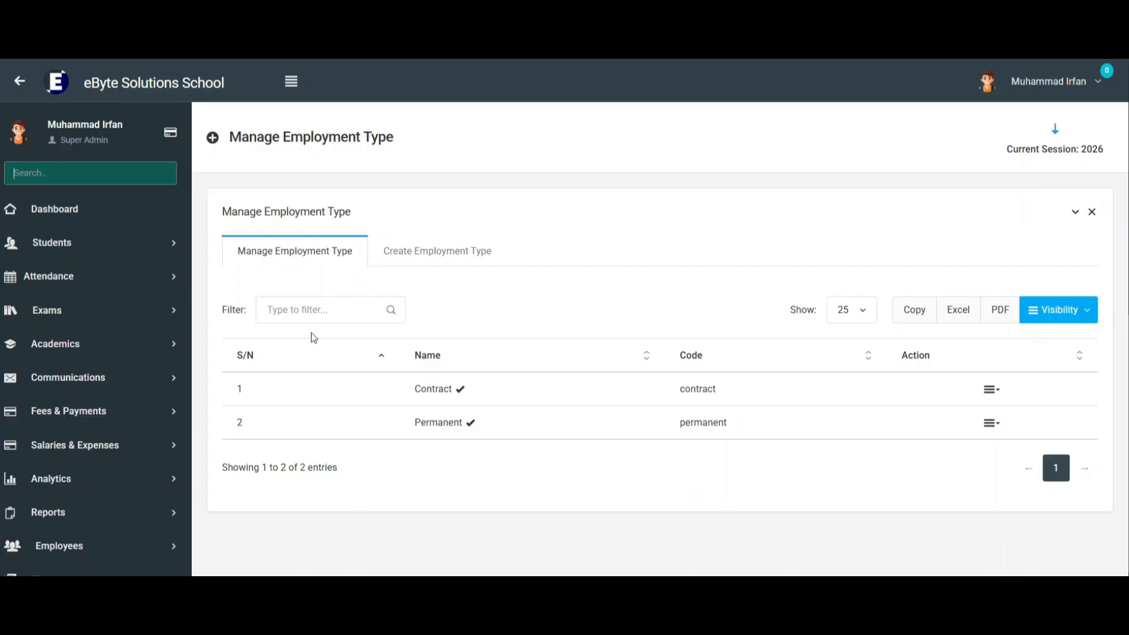
left_click(433, 253)
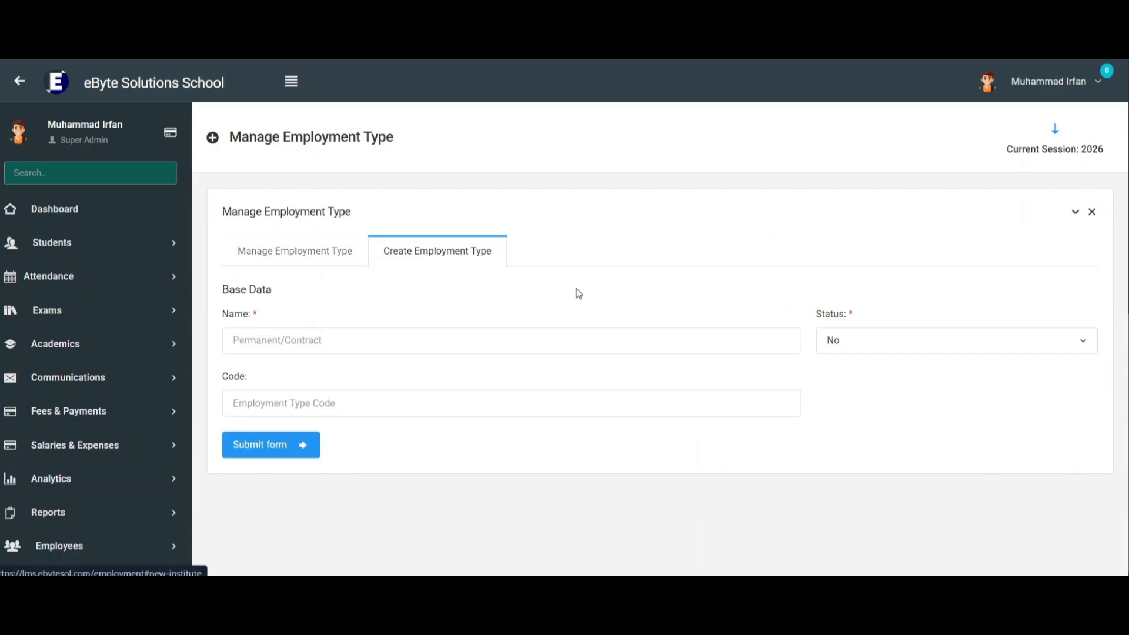
scroll(471, 378, "down", 3)
left_click(280, 168)
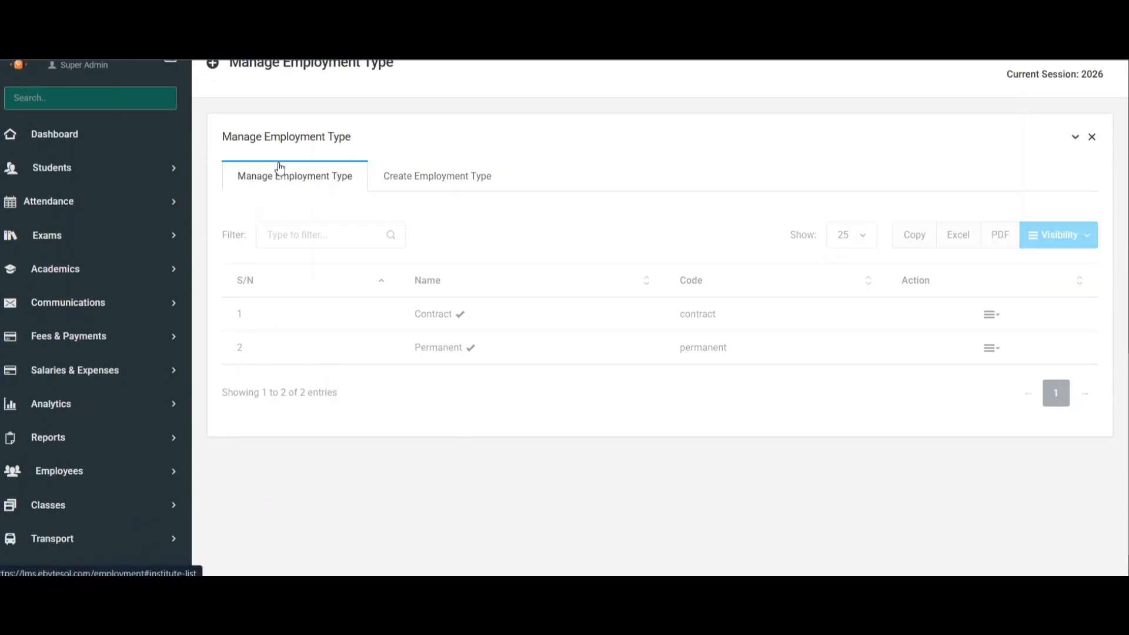
left_click_drag(413, 317, 518, 356)
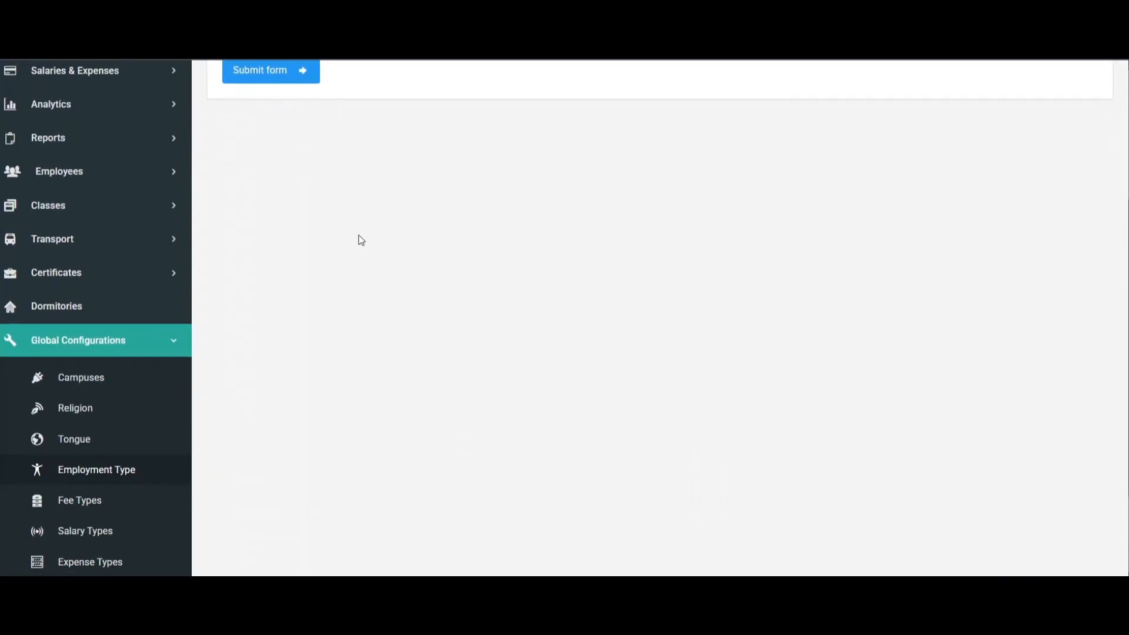
Examine the name, status options and code fields of the new employment type form.
scroll(400, 206, "up", 3)
scroll(392, 269, "up", 1)
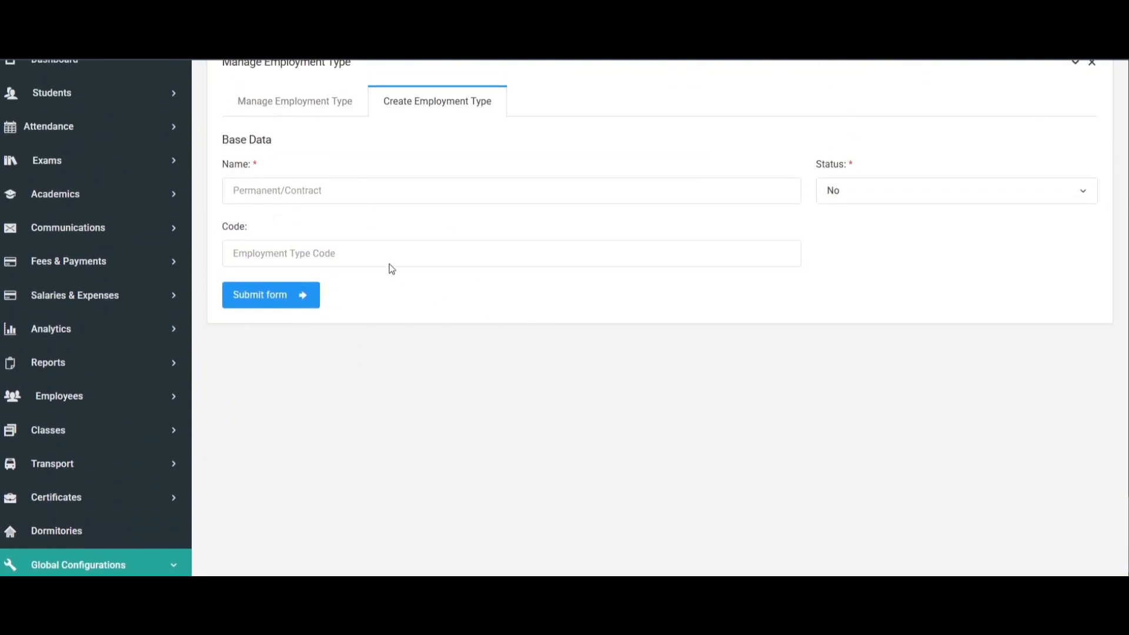
scroll(441, 267, "down", 2)
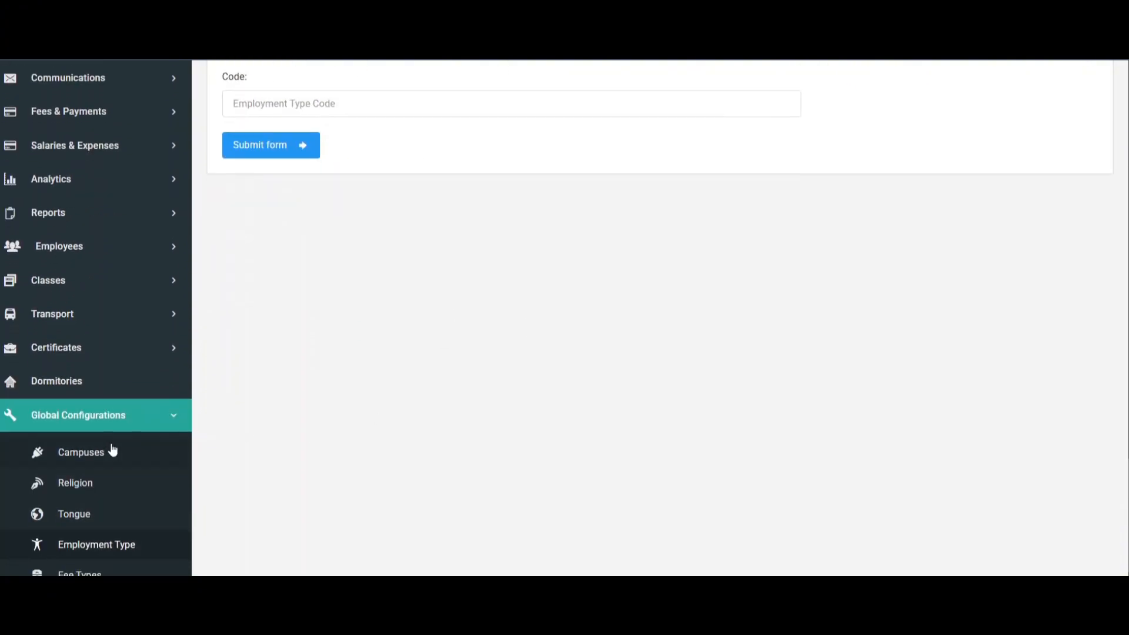
scroll(406, 444, "up", 3)
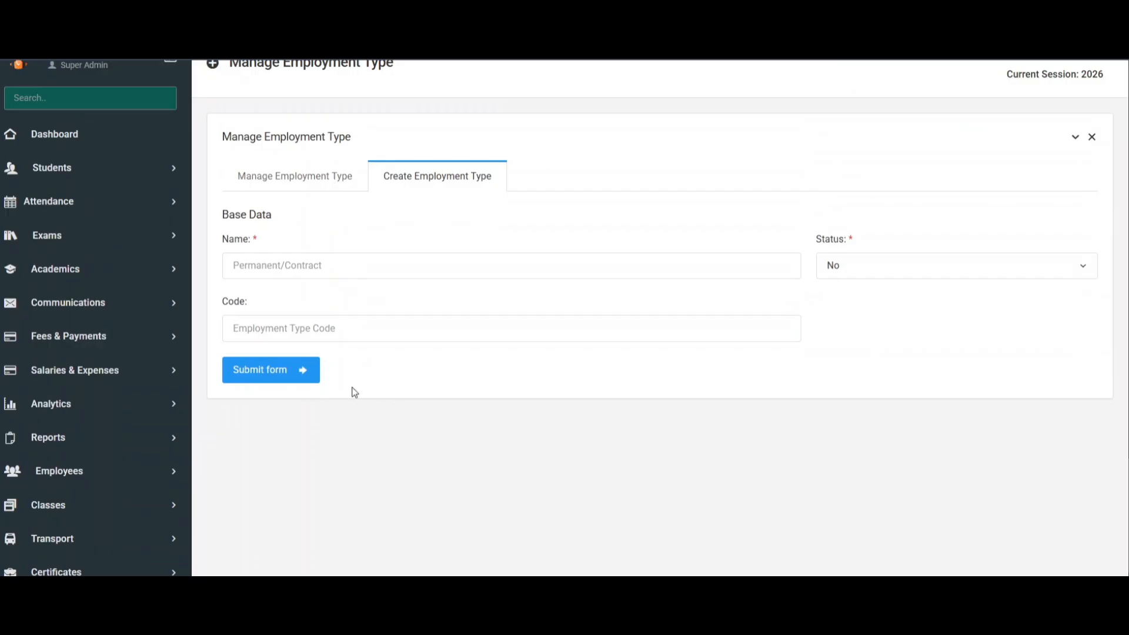
left_click(406, 273)
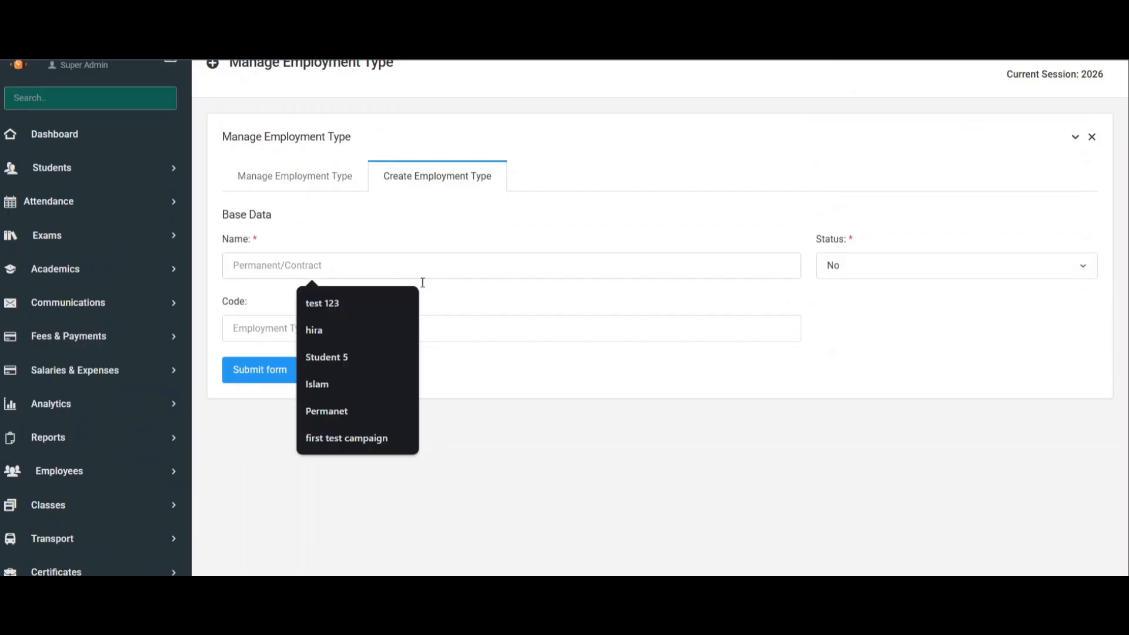
left_click(924, 274)
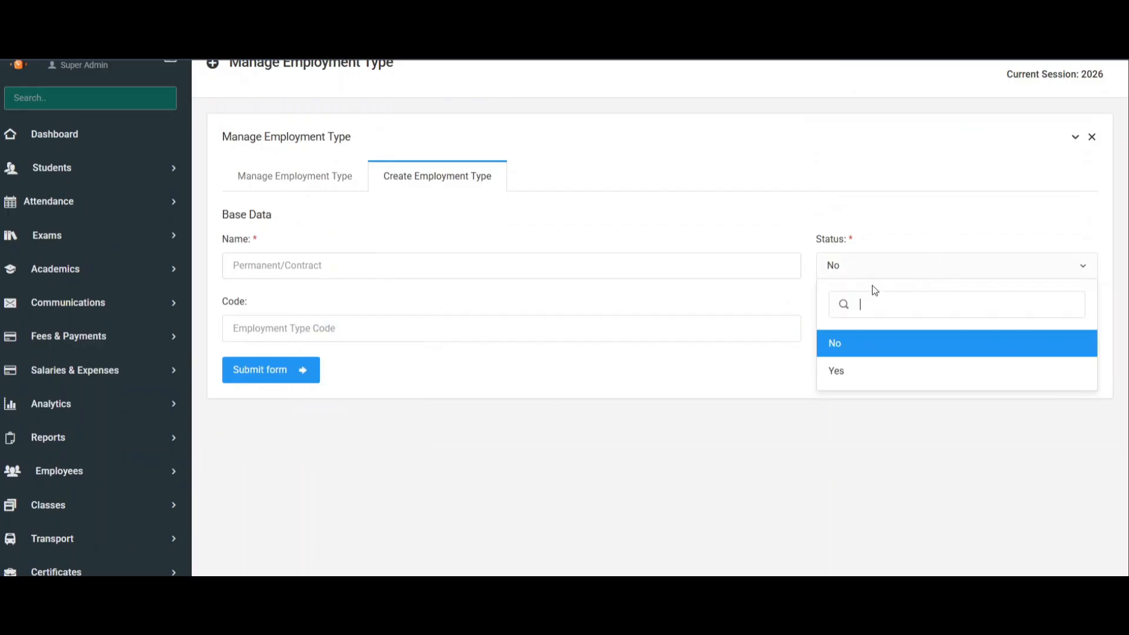
left_click(328, 348)
left_click(328, 328)
scroll(762, 312, "down", 7)
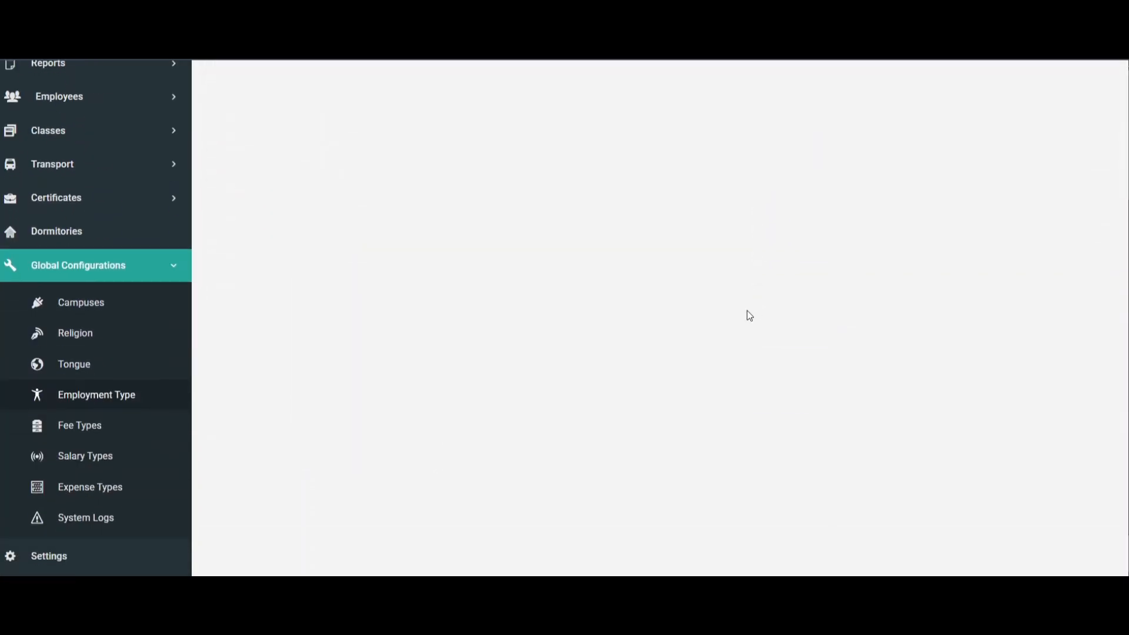
scroll(298, 366, "up", 5)
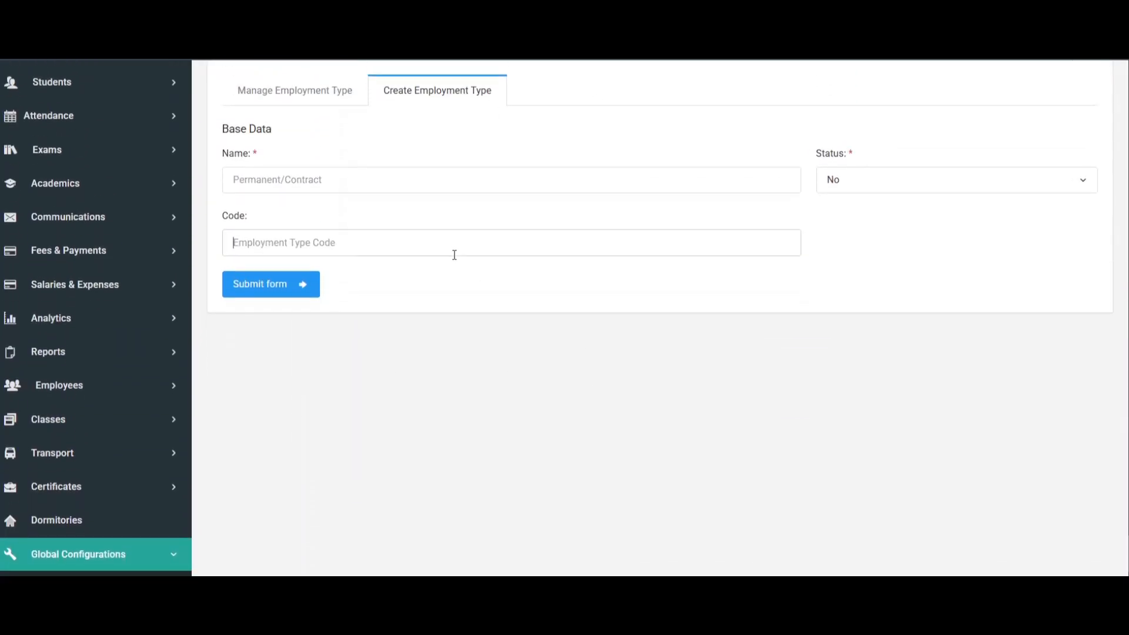
Open the Fee Types configuration, review the existing fee types, and view the form for creating a new one.
scroll(412, 242, "down", 5)
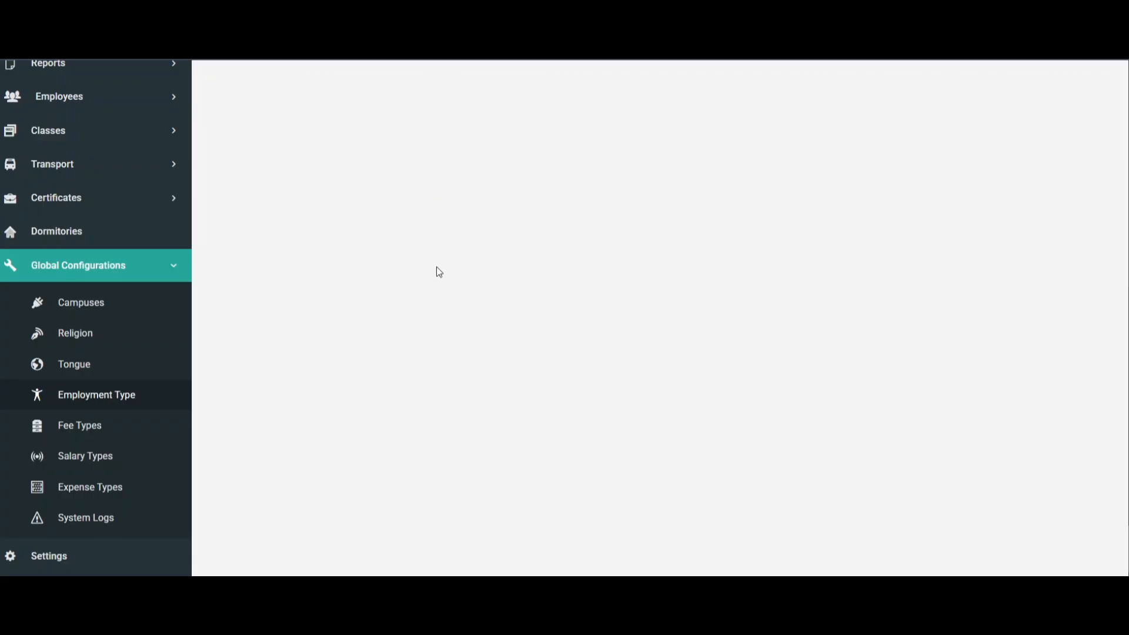
left_click(85, 440)
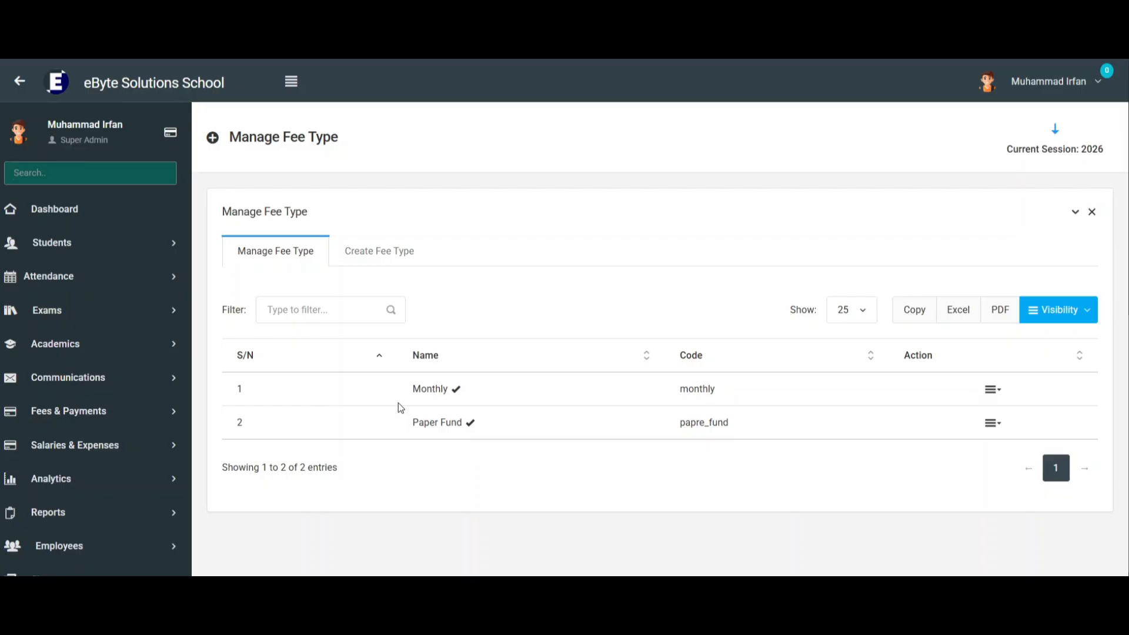
scroll(518, 356, "down", 4)
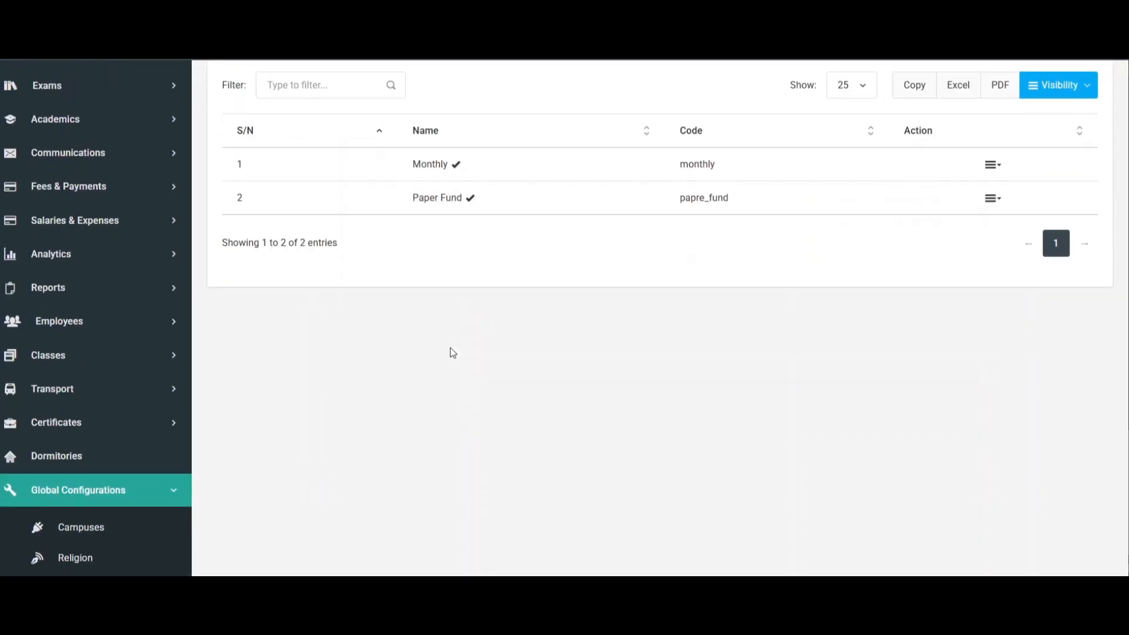
scroll(385, 215, "up", 4)
left_click(403, 182)
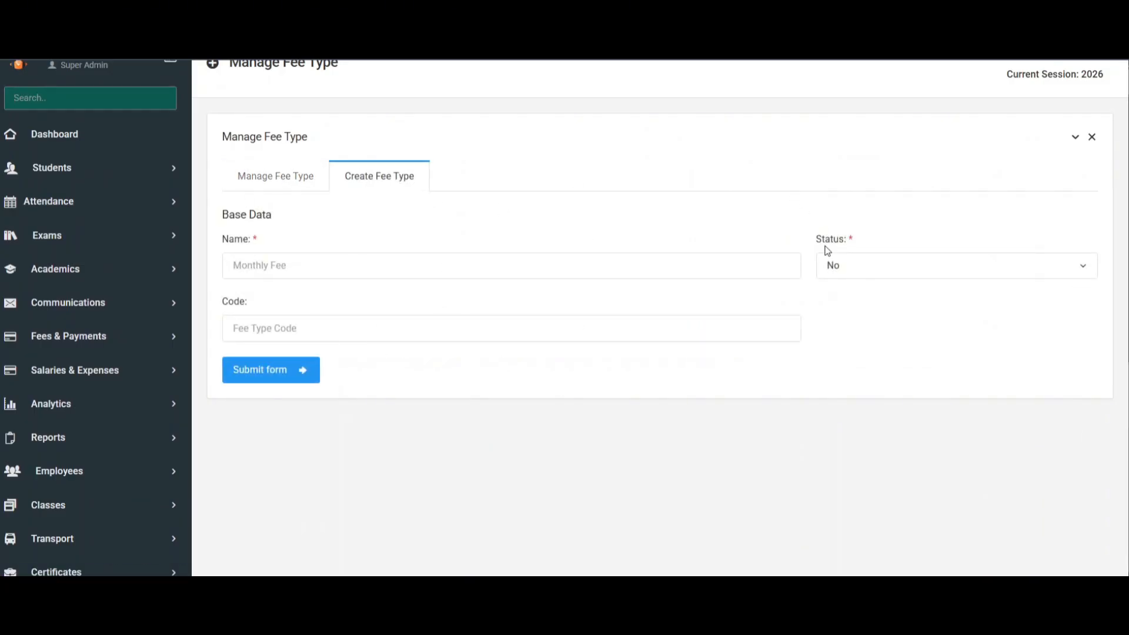
Open the Salary Types configuration and view the form for creating a new salary type.
scroll(330, 227, "down", 5)
scroll(300, 219, "down", 2)
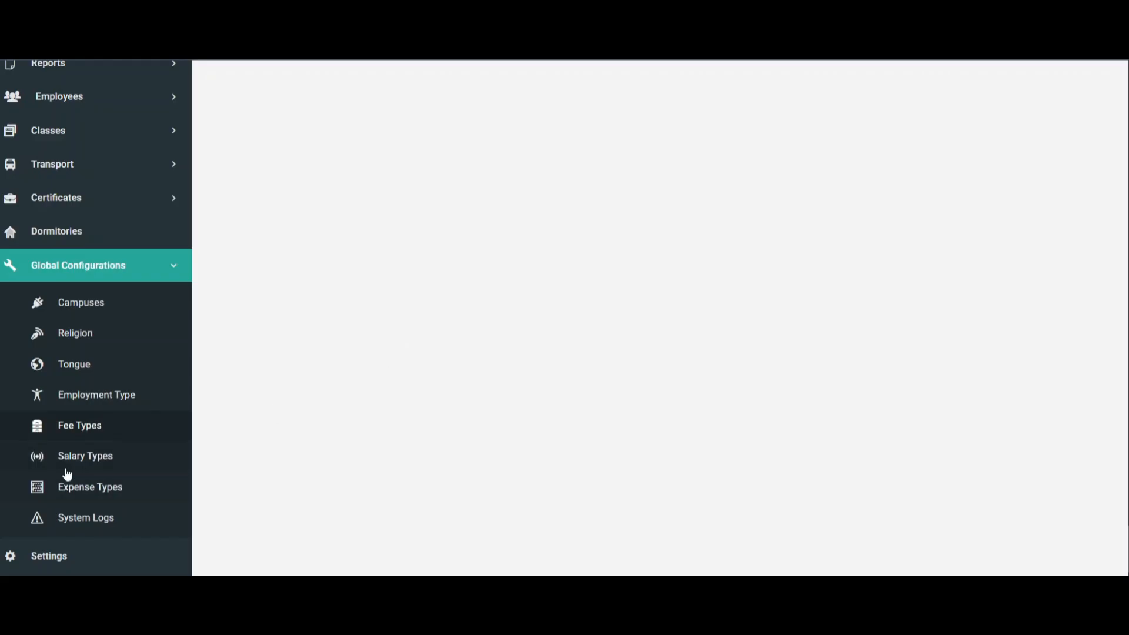
left_click(90, 464)
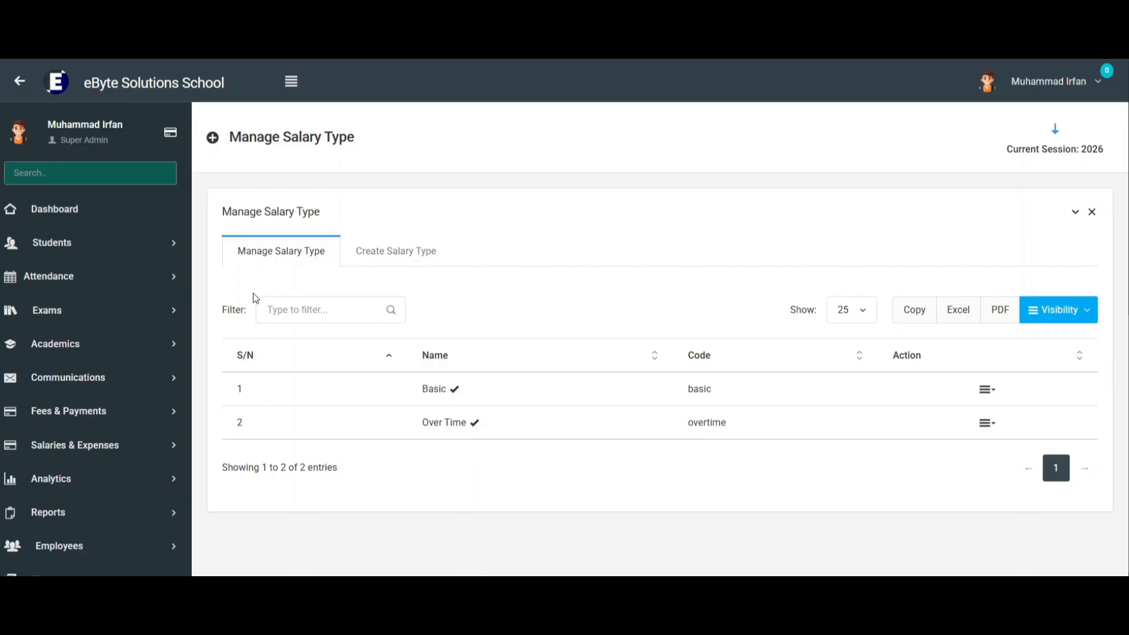
left_click(396, 251)
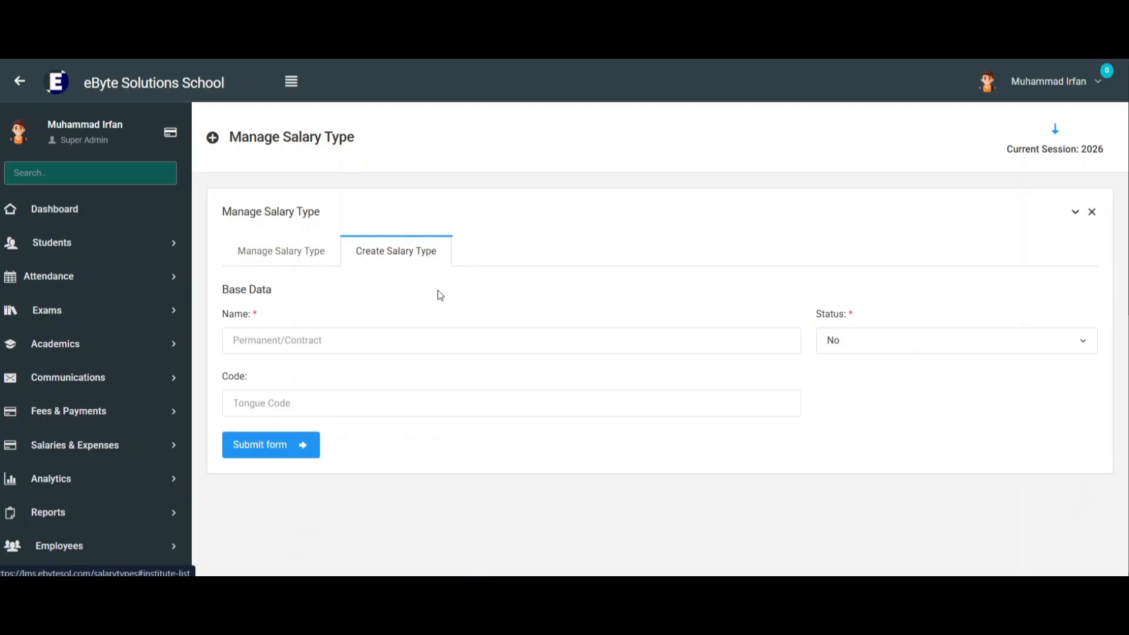
Open the Expense Types configuration and examine the name field of the new expense type form.
scroll(342, 286, "down", 8)
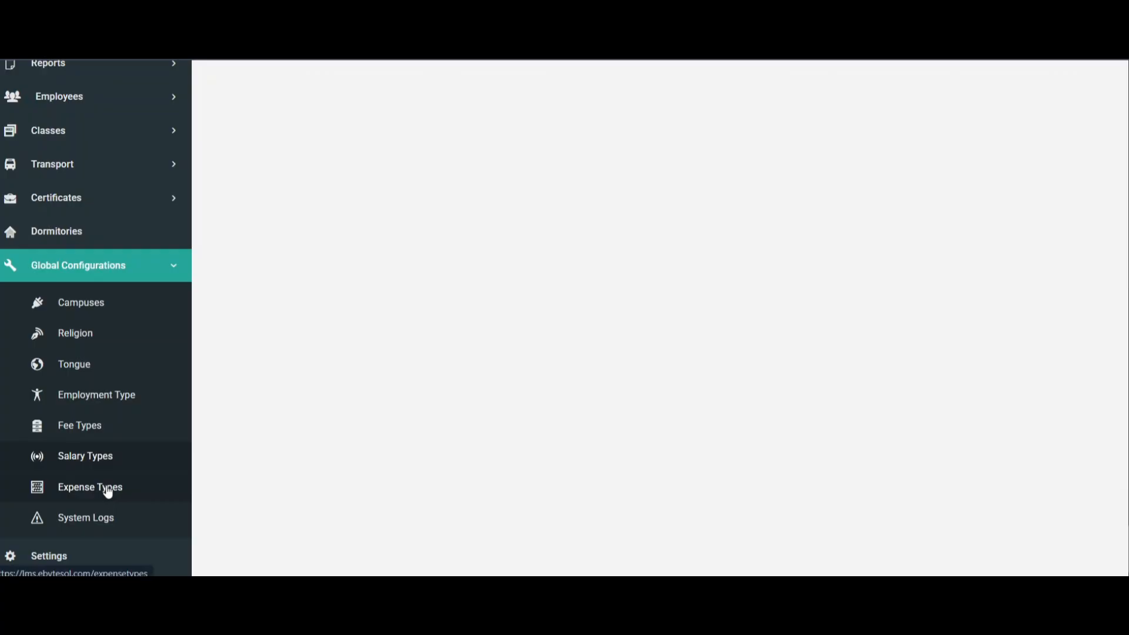
left_click(108, 488)
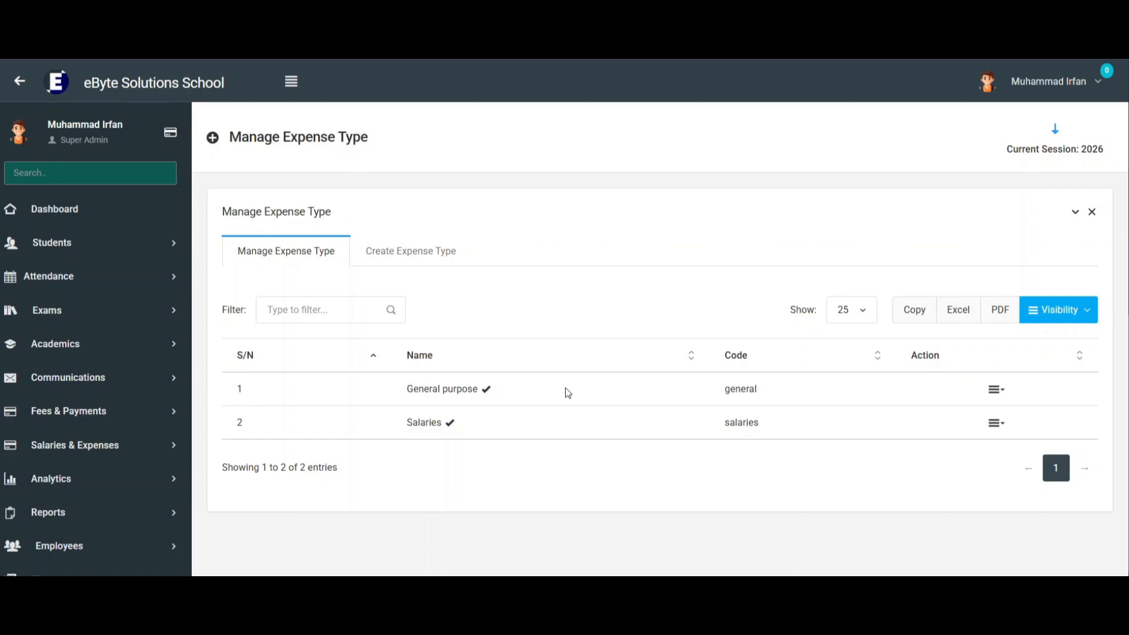
left_click(398, 260)
left_click(300, 336)
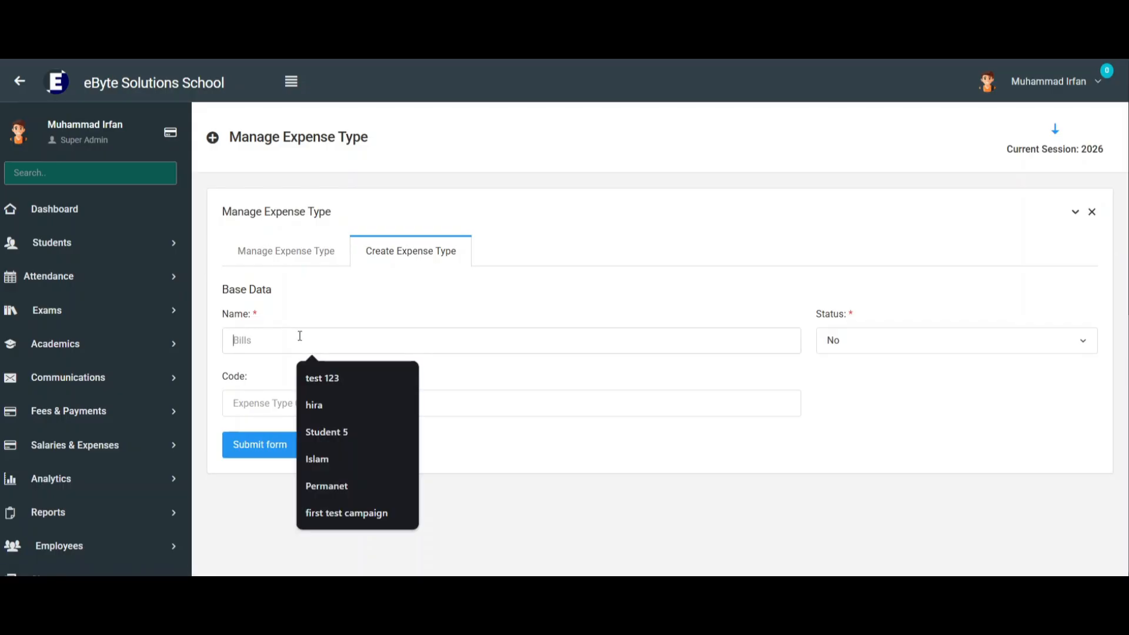
left_click(340, 302)
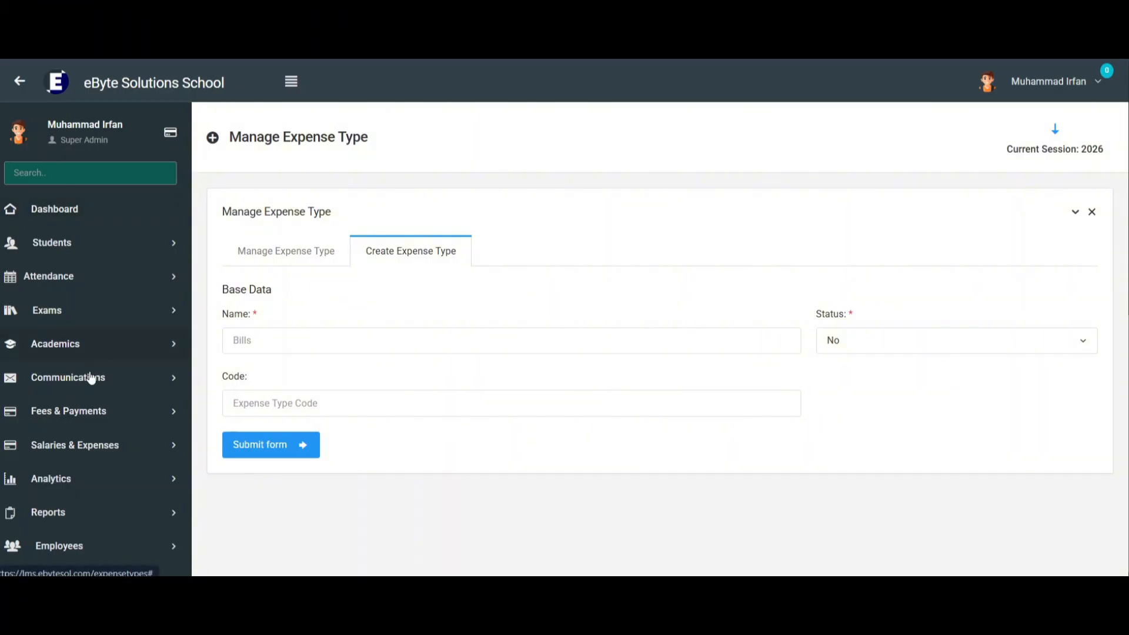
Open the System Logs in Global Configurations and review the dated log files listed there.
scroll(560, 291, "down", 3)
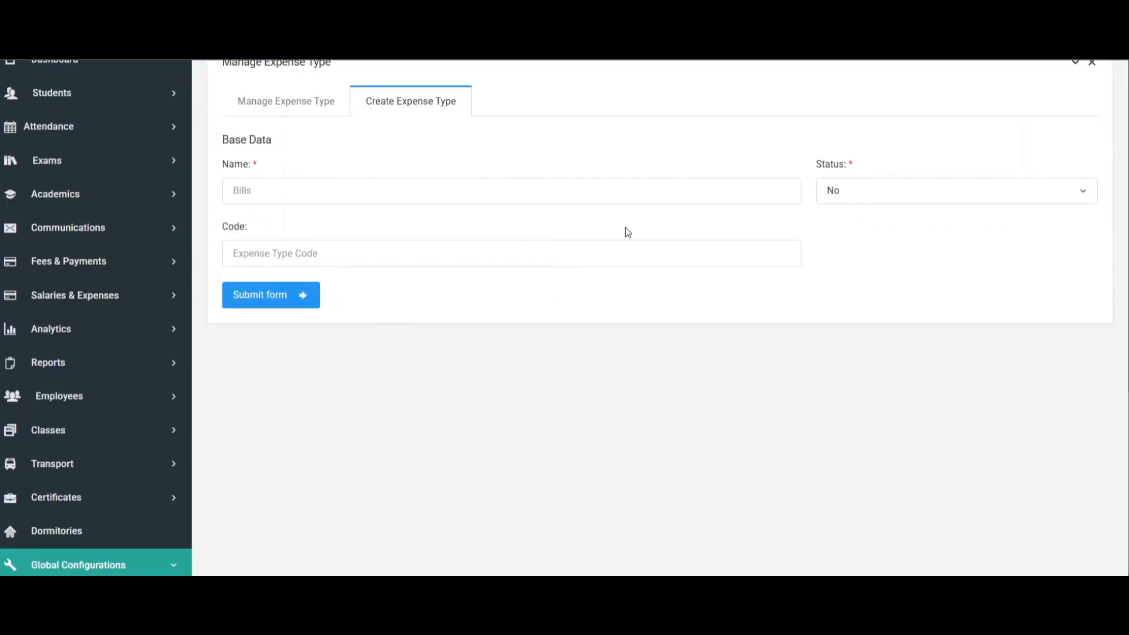
scroll(559, 282, "down", 6)
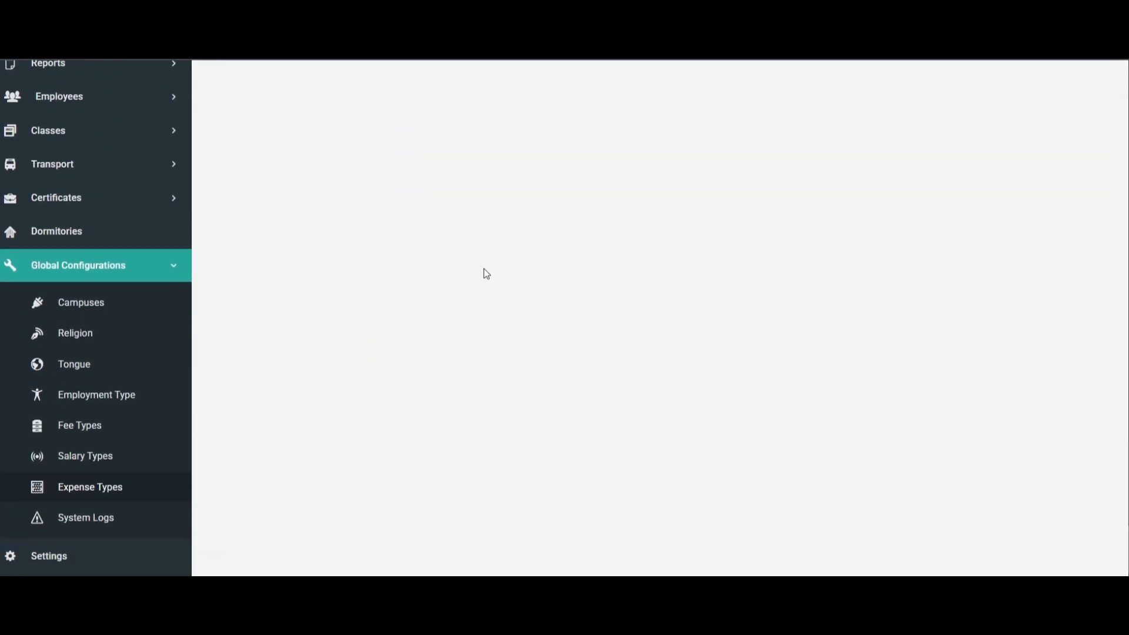
scroll(227, 391, "down", 2)
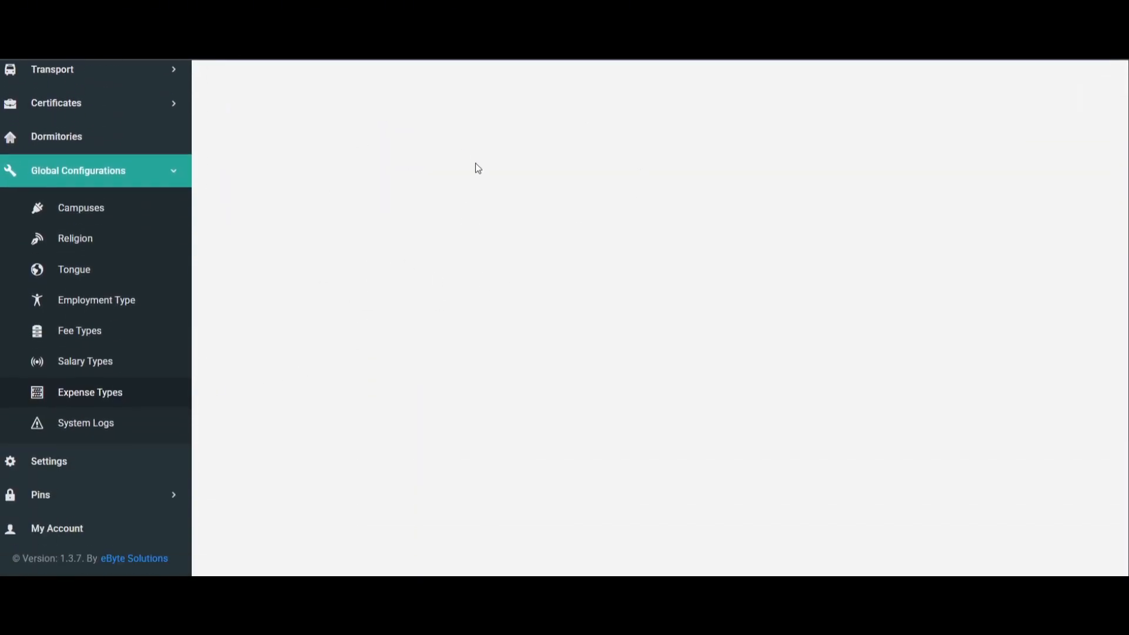
left_click(111, 406)
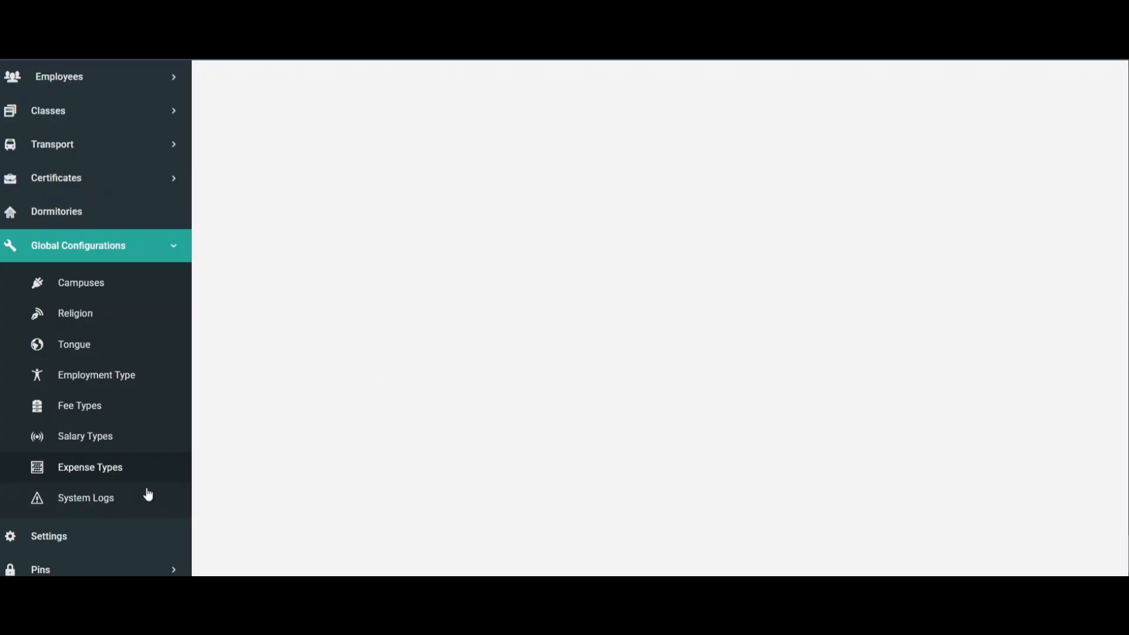
left_click(84, 511)
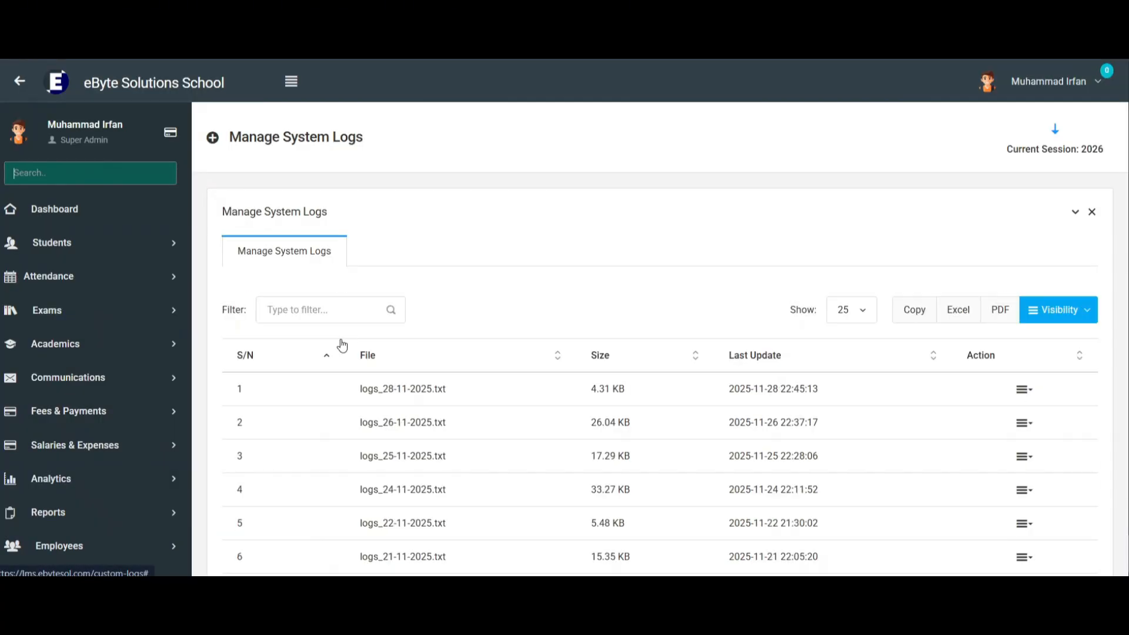
scroll(353, 294, "down", 4)
left_click_drag(396, 167, 482, 179)
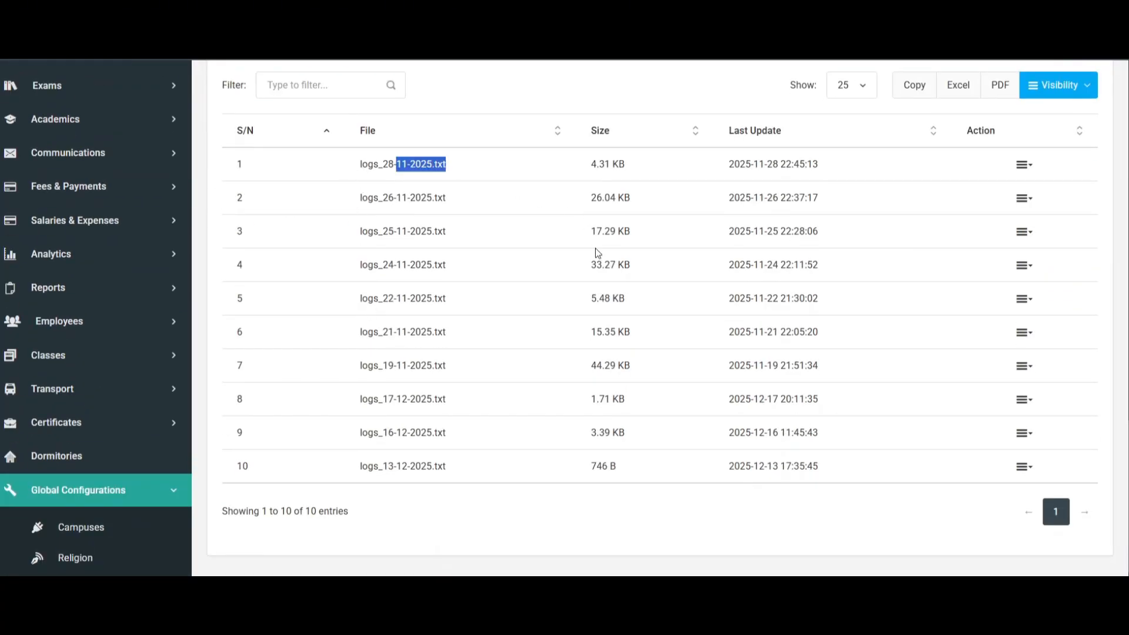
left_click_drag(353, 341, 450, 337)
left_click_drag(375, 385, 484, 368)
left_click_drag(403, 432, 434, 433)
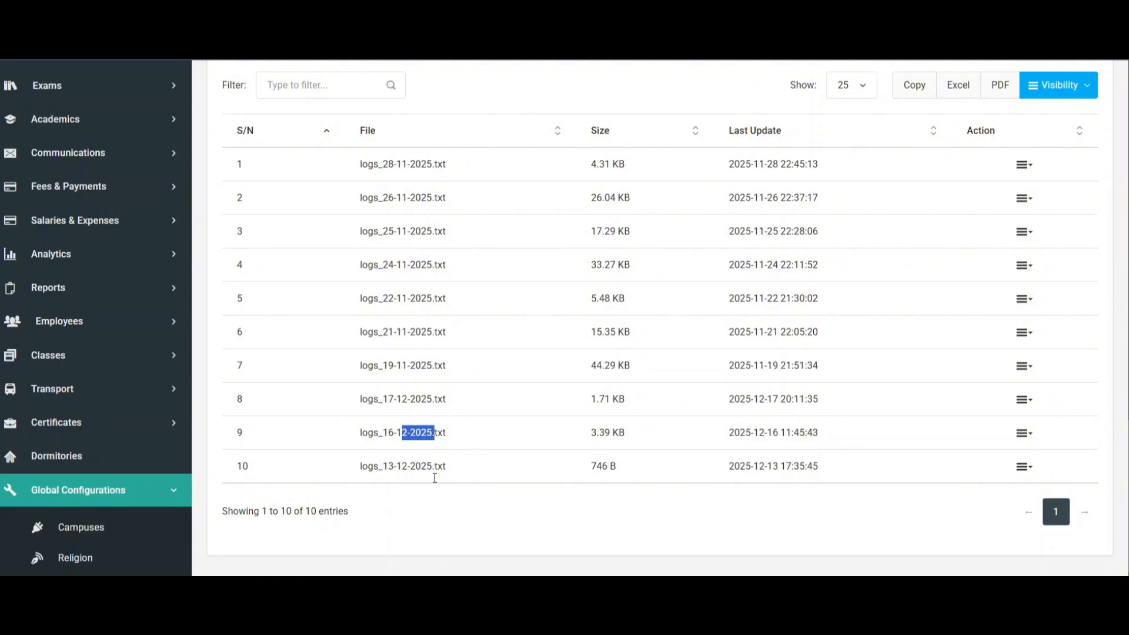
Open the system log file logs_25-11-2025.txt to view its recorded requests.
left_click_drag(361, 231, 448, 230)
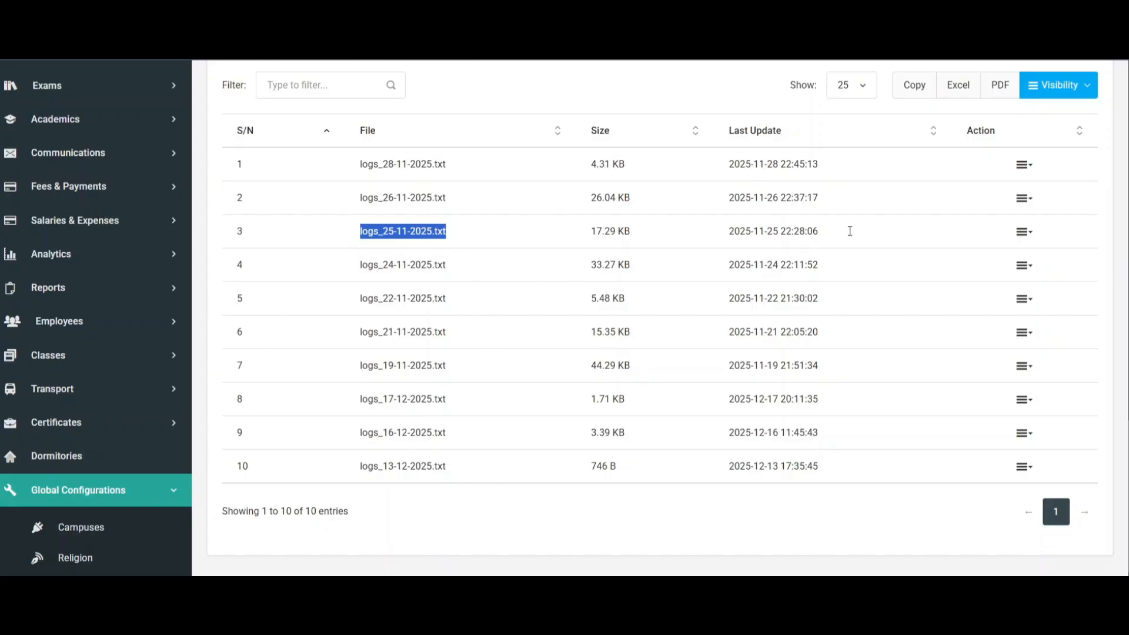
left_click(1023, 236)
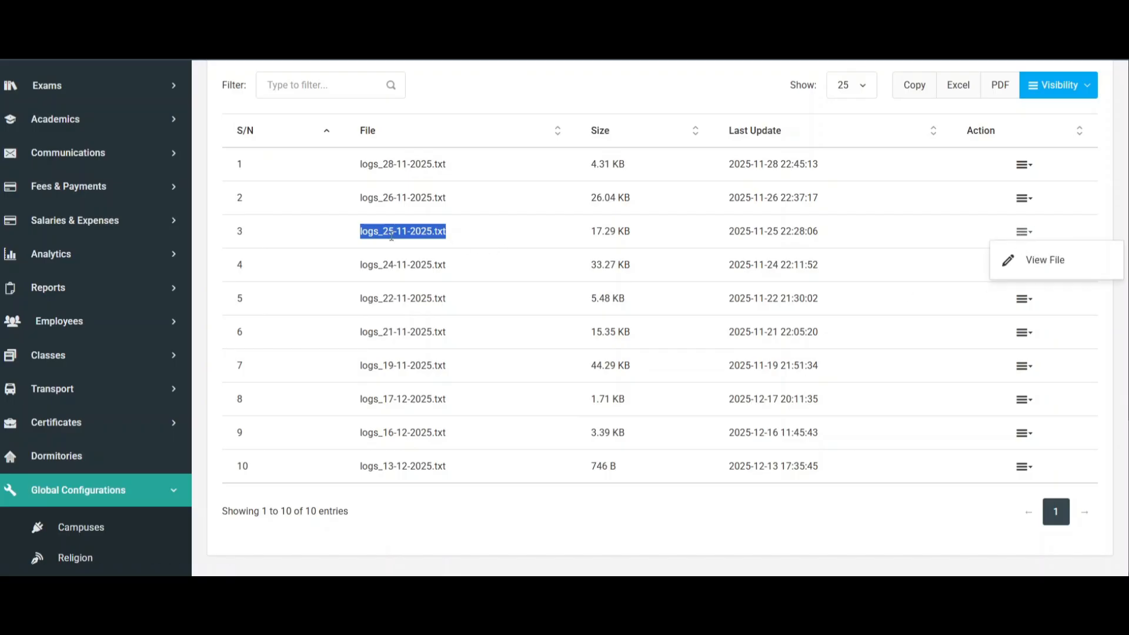
left_click(1009, 260)
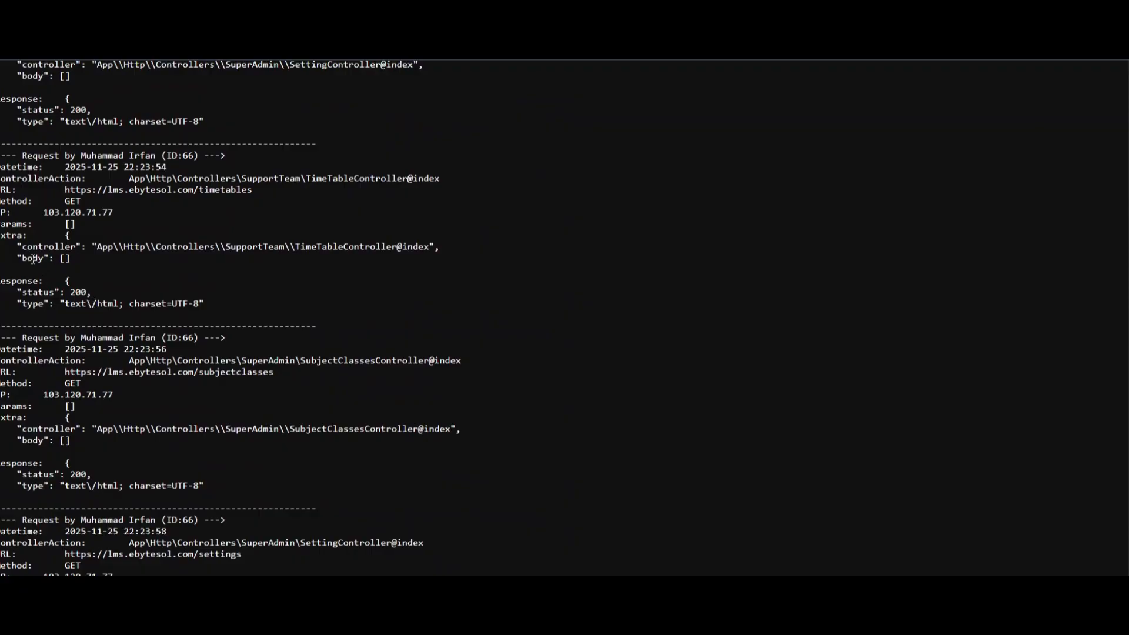
Read through the recorded requests in the open log file, and close it to return to the System Logs list.
scroll(145, 339, "down", 1)
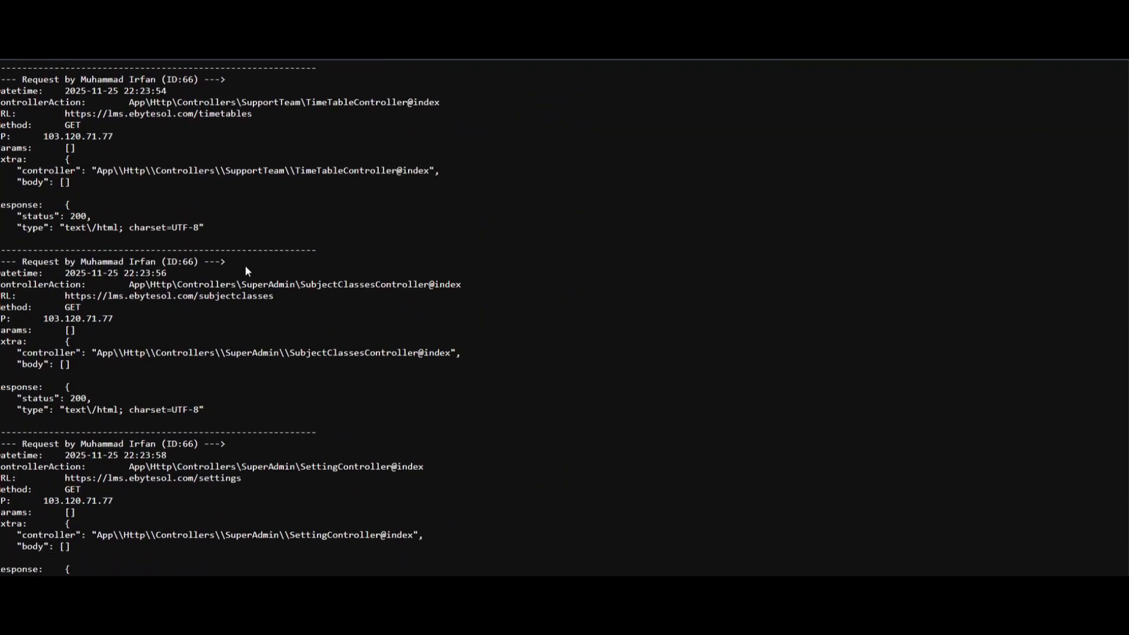
scroll(246, 268, "down", 15)
scroll(248, 268, "down", 6)
scroll(248, 268, "up", 3)
key("ctrl+w")
scroll(264, 371, "up", 1)
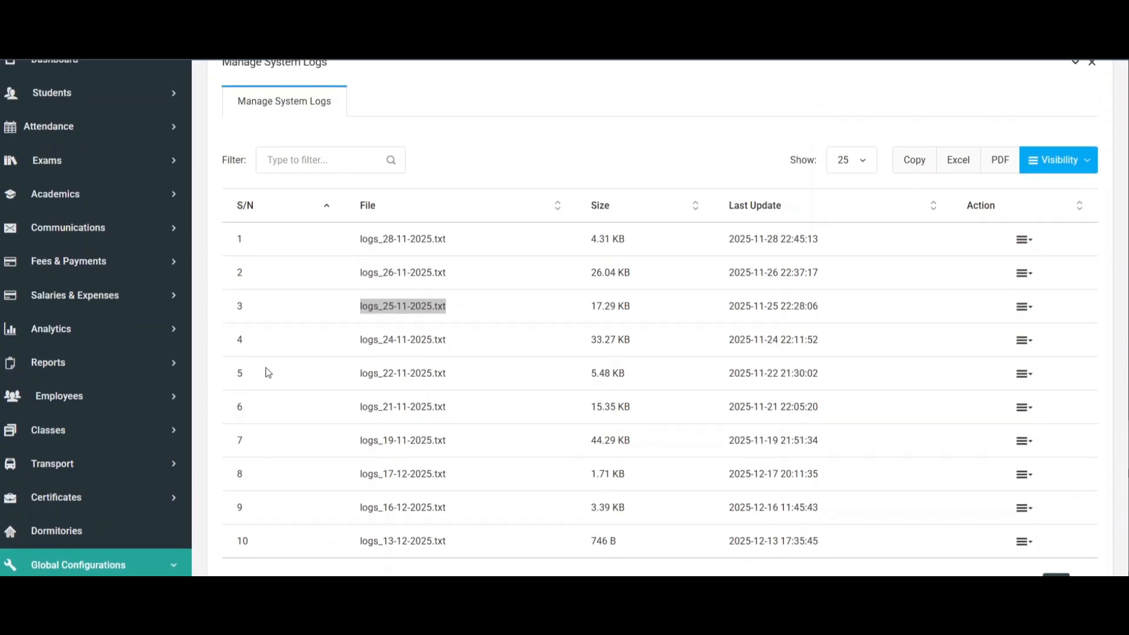
Open the system Settings page and look over the Update System Settings form and its Messages Settings section.
scroll(170, 379, "down", 1)
scroll(170, 379, "down", 5)
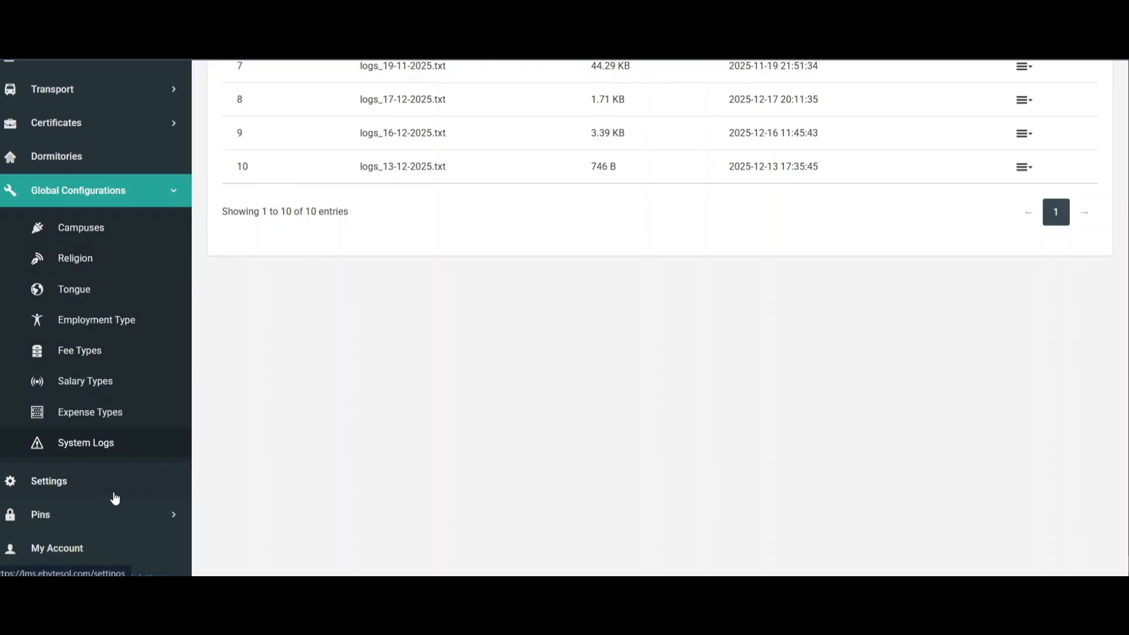
left_click(76, 491)
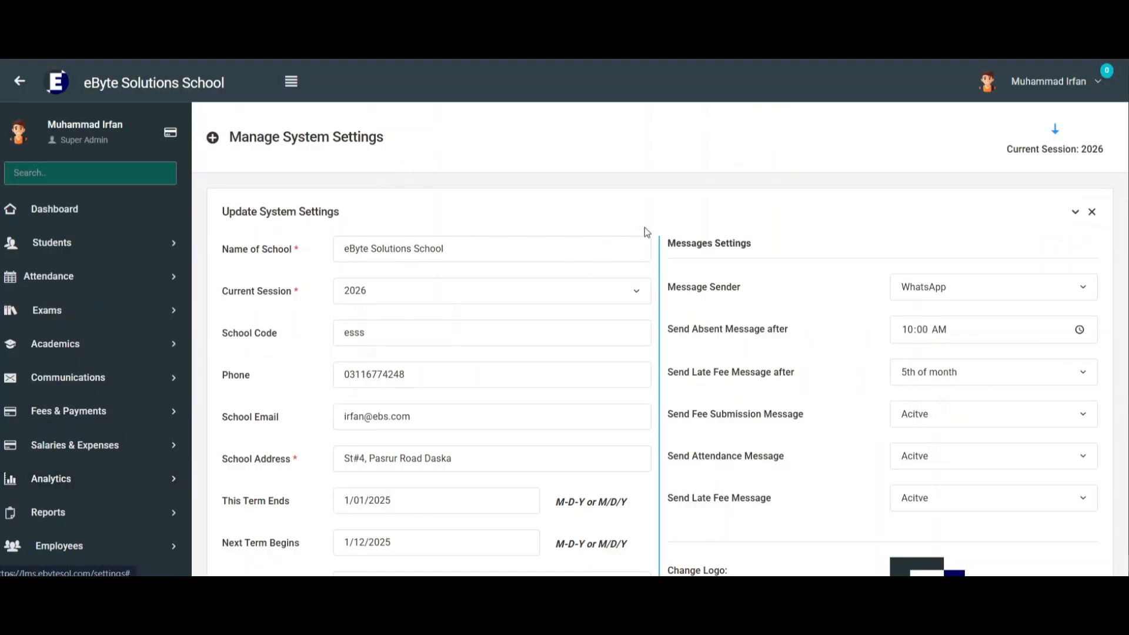
left_click_drag(222, 219, 509, 212)
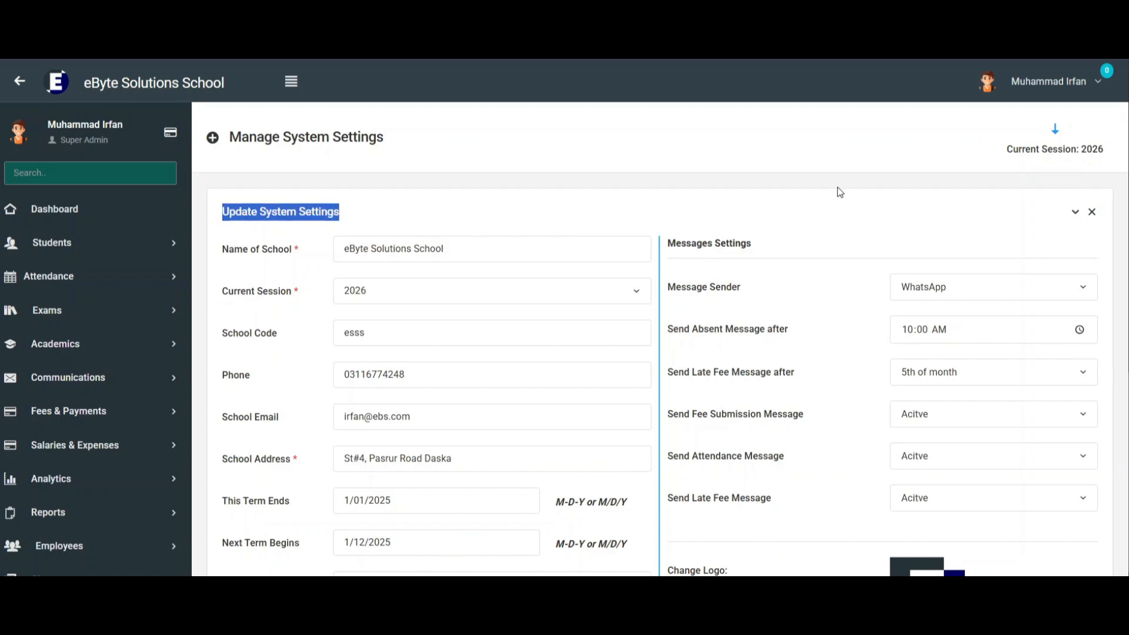
left_click_drag(668, 240, 761, 235)
left_click(777, 215)
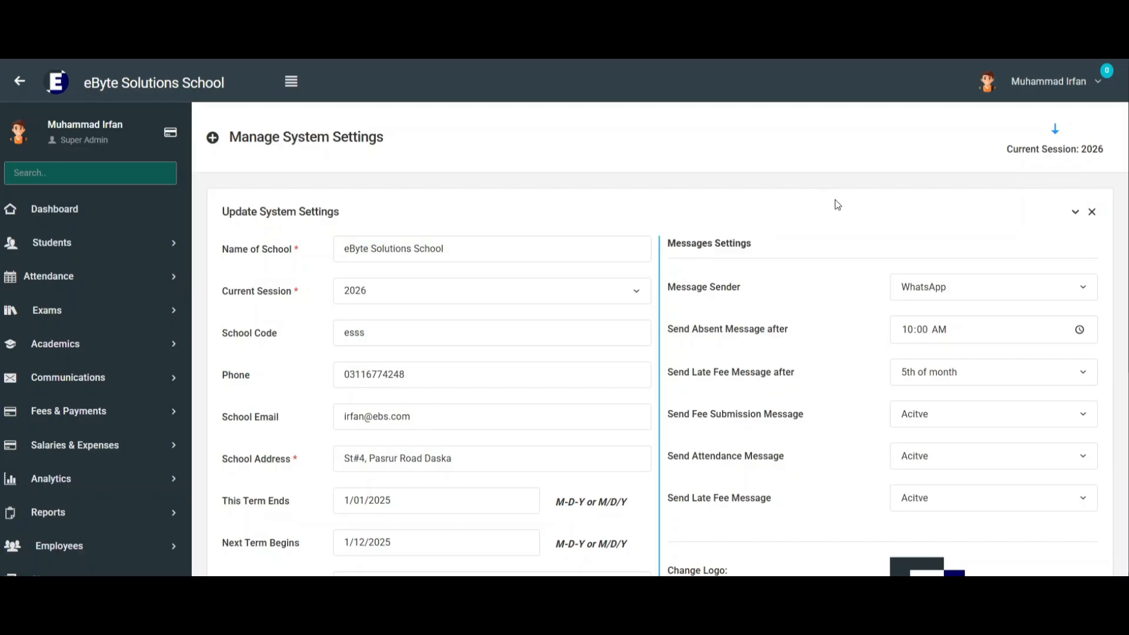
scroll(835, 199, "down", 1)
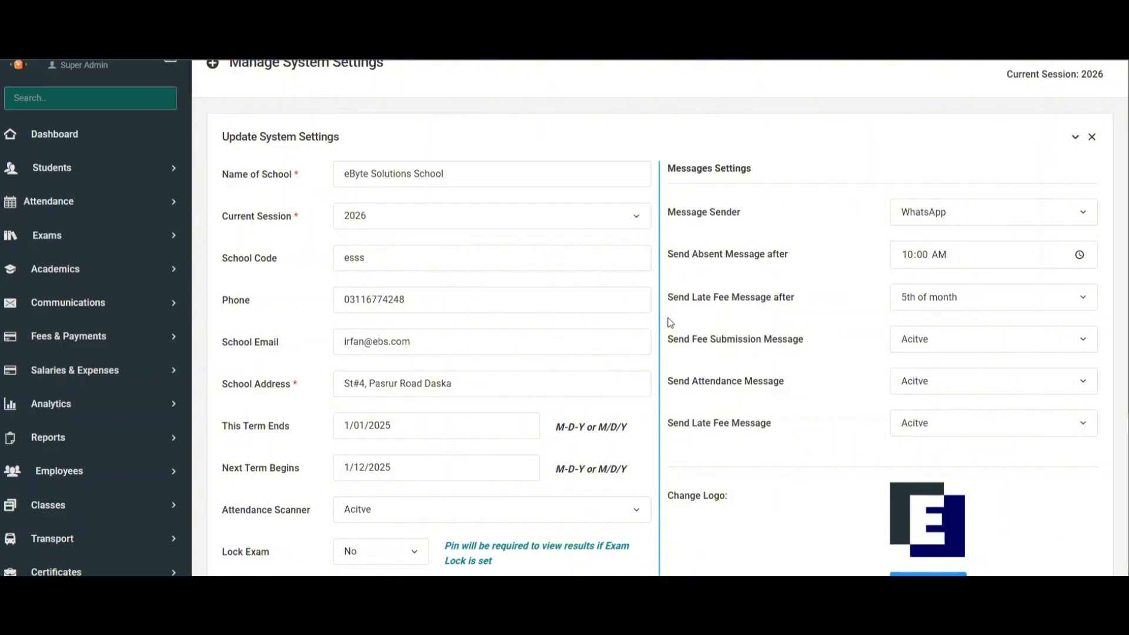
scroll(670, 323, "down", 1)
scroll(671, 323, "down", 1)
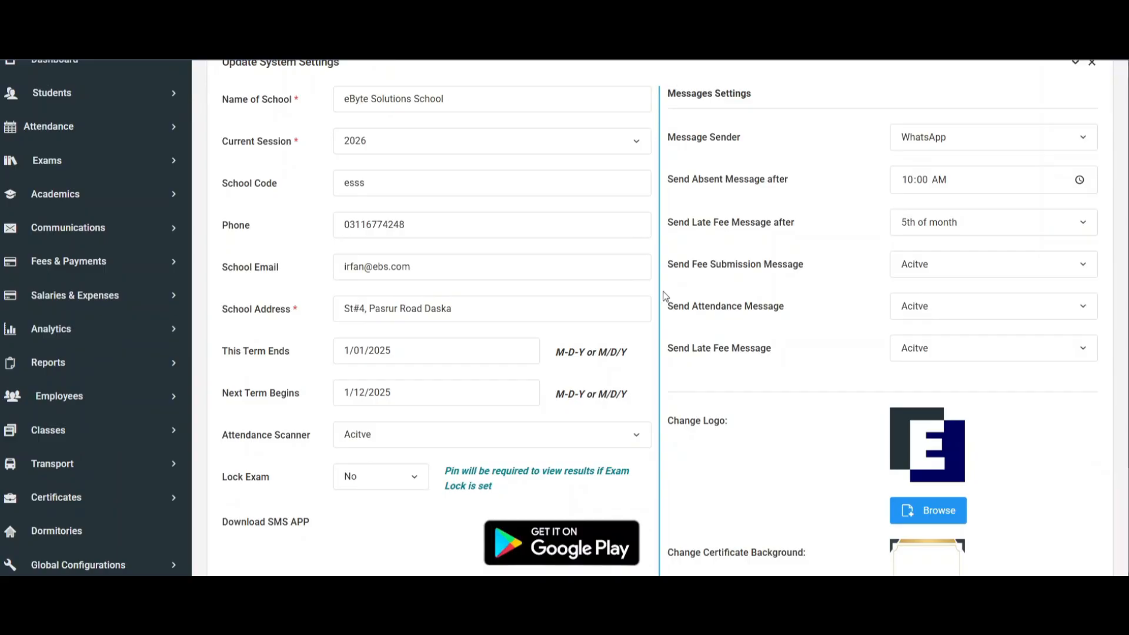
scroll(362, 194, "up", 1)
Examine the Name of School field in the system settings form.
left_click_drag(213, 178, 300, 178)
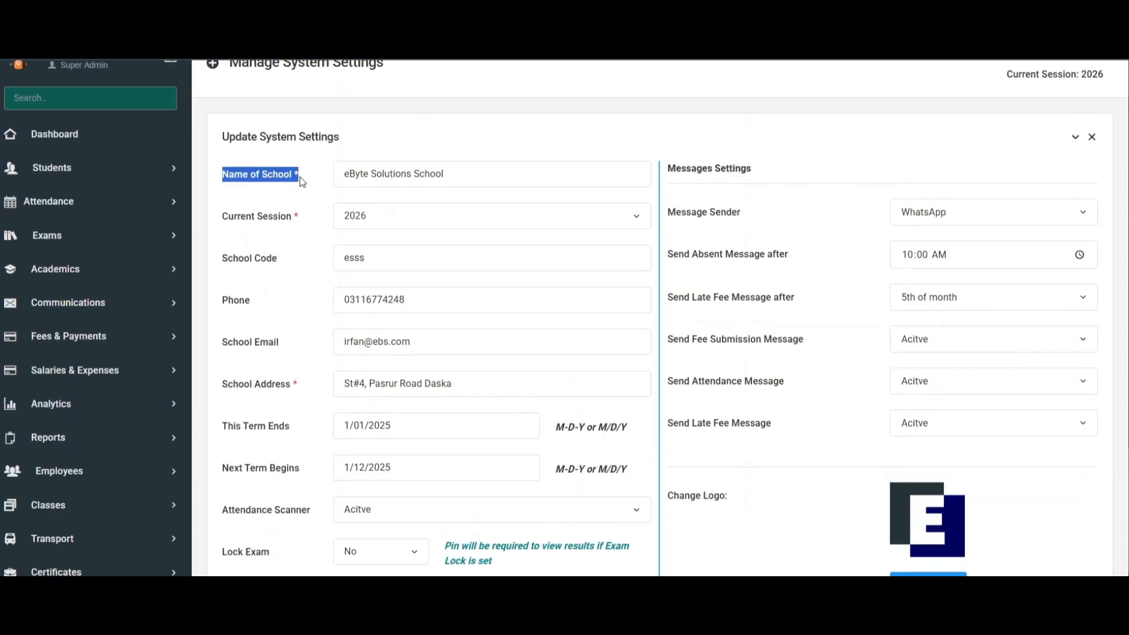
left_click(311, 161)
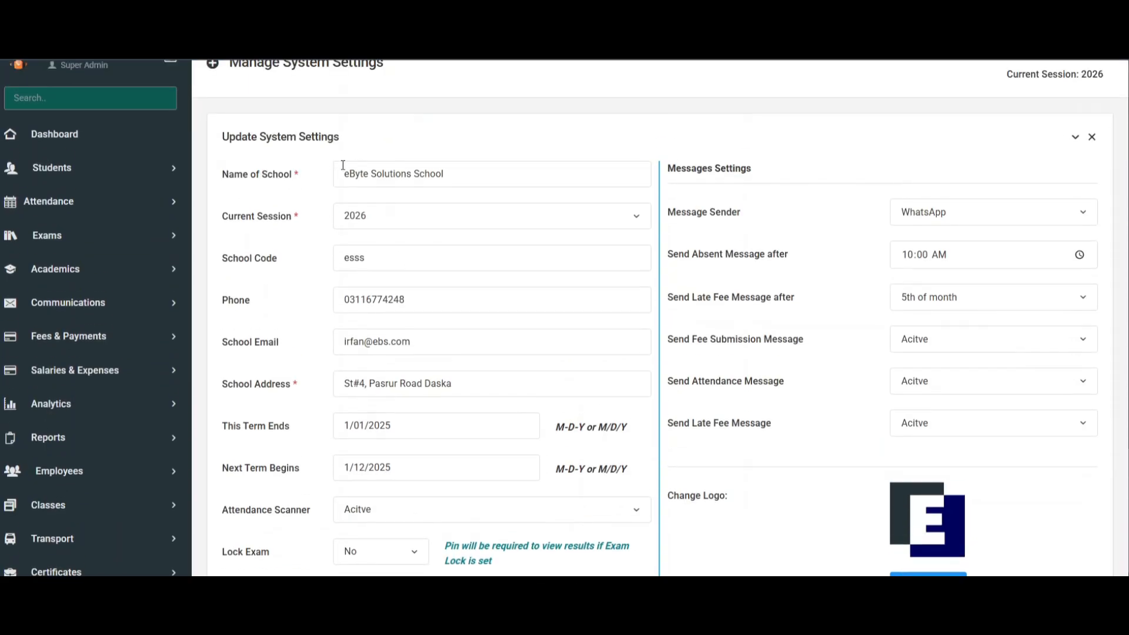
left_click_drag(355, 171, 447, 172)
left_click(490, 144)
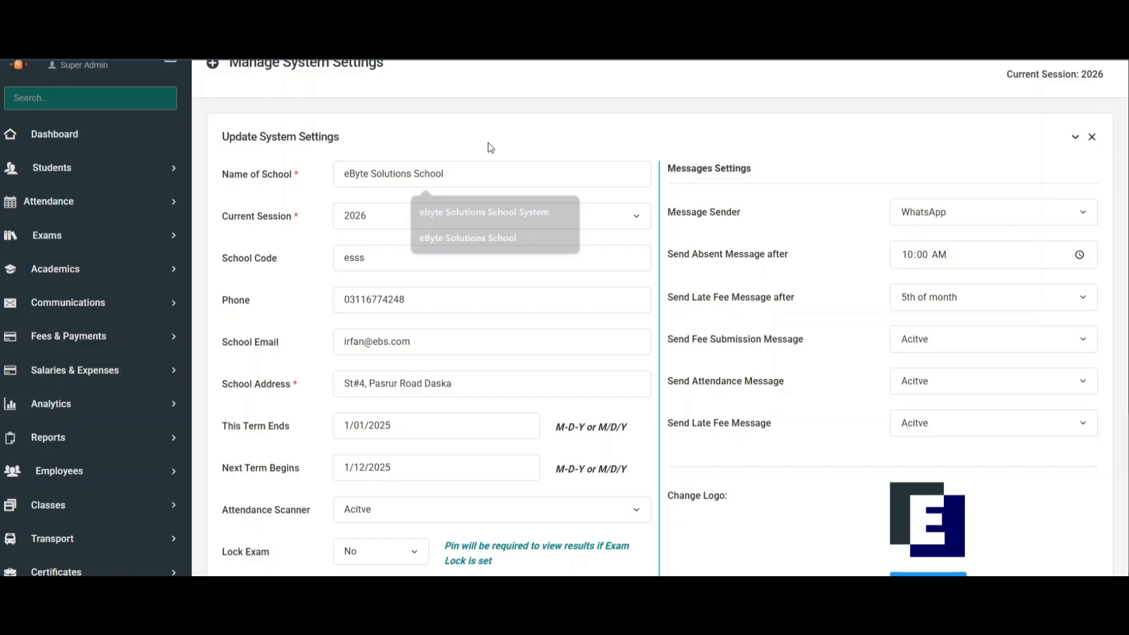
left_click_drag(357, 175, 486, 171)
scroll(486, 171, "up", 2)
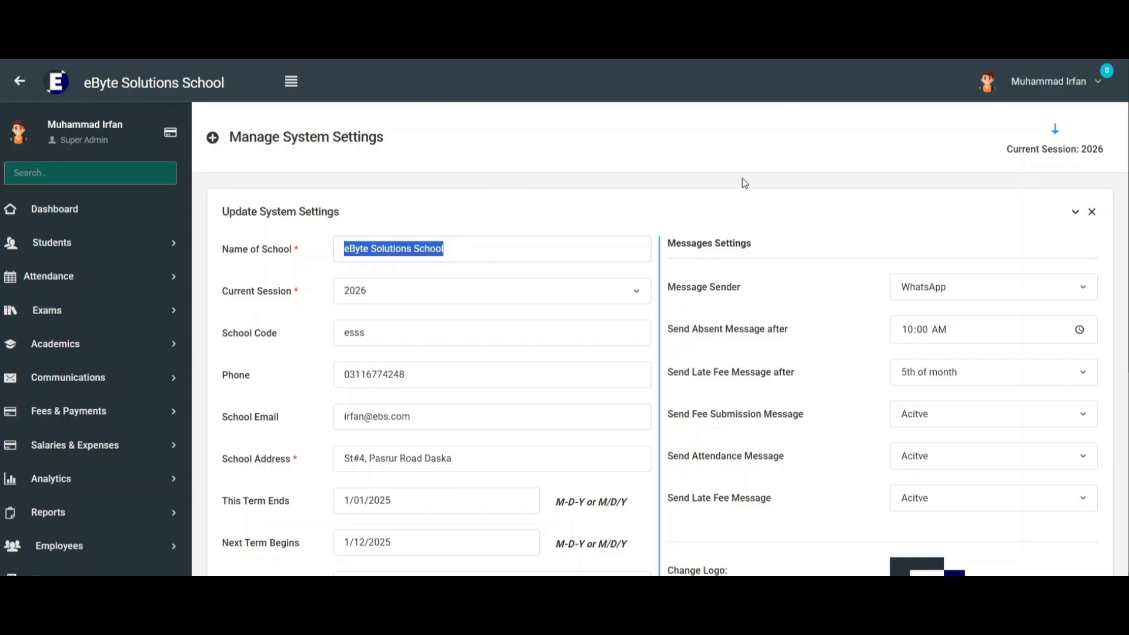
Examine the Current Session and School Code fields of the system settings.
left_click_drag(223, 291, 263, 292)
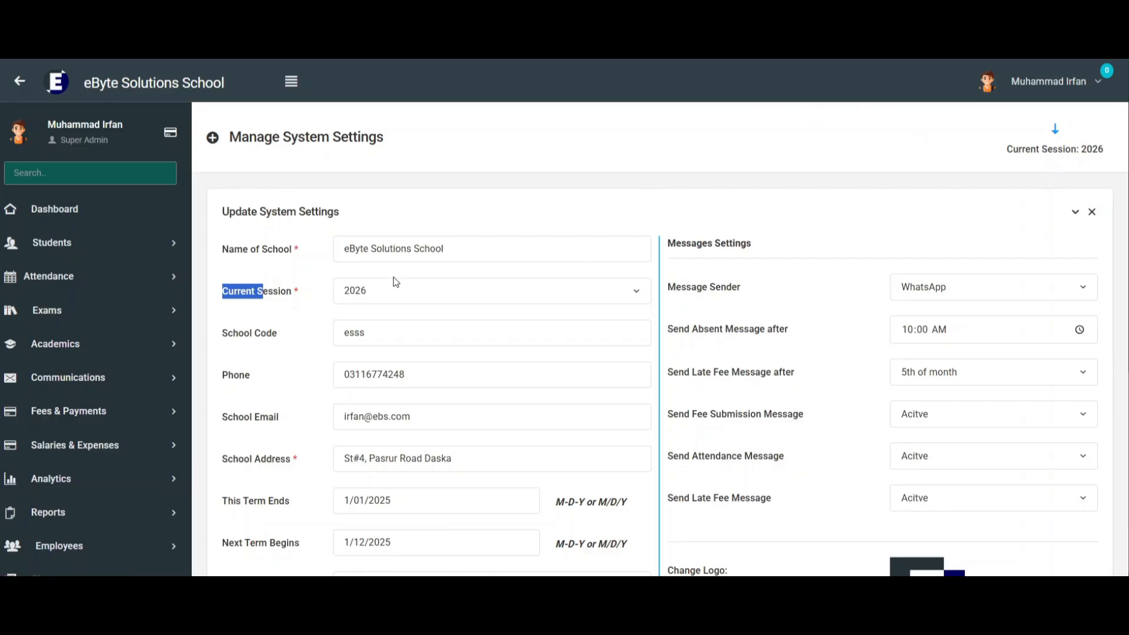
left_click_drag(219, 340, 296, 334)
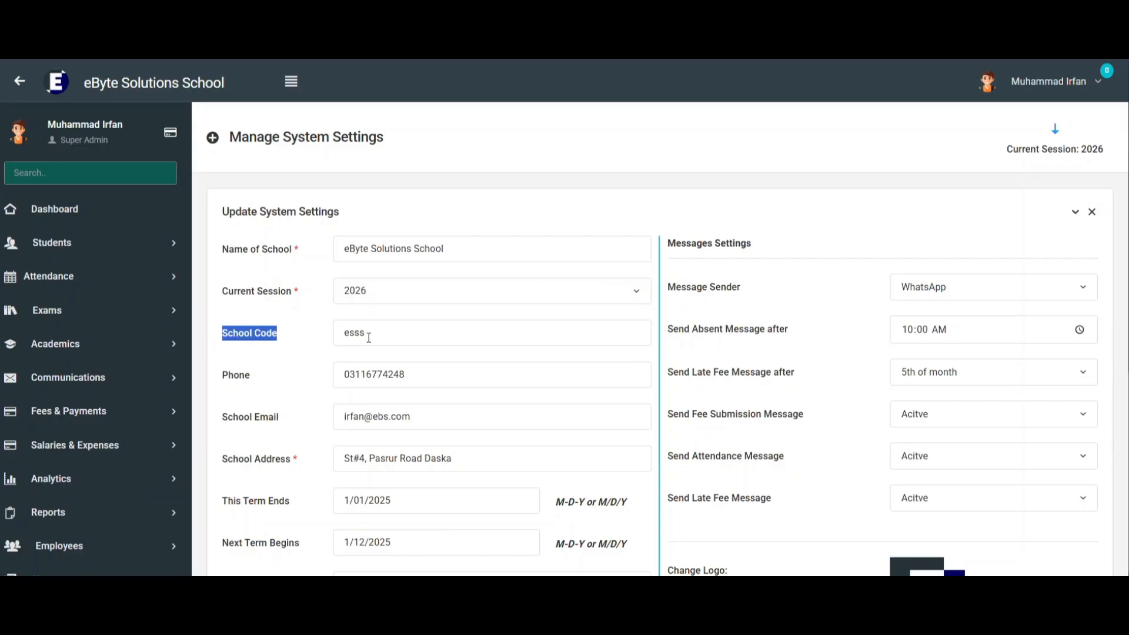
left_click_drag(367, 333, 338, 335)
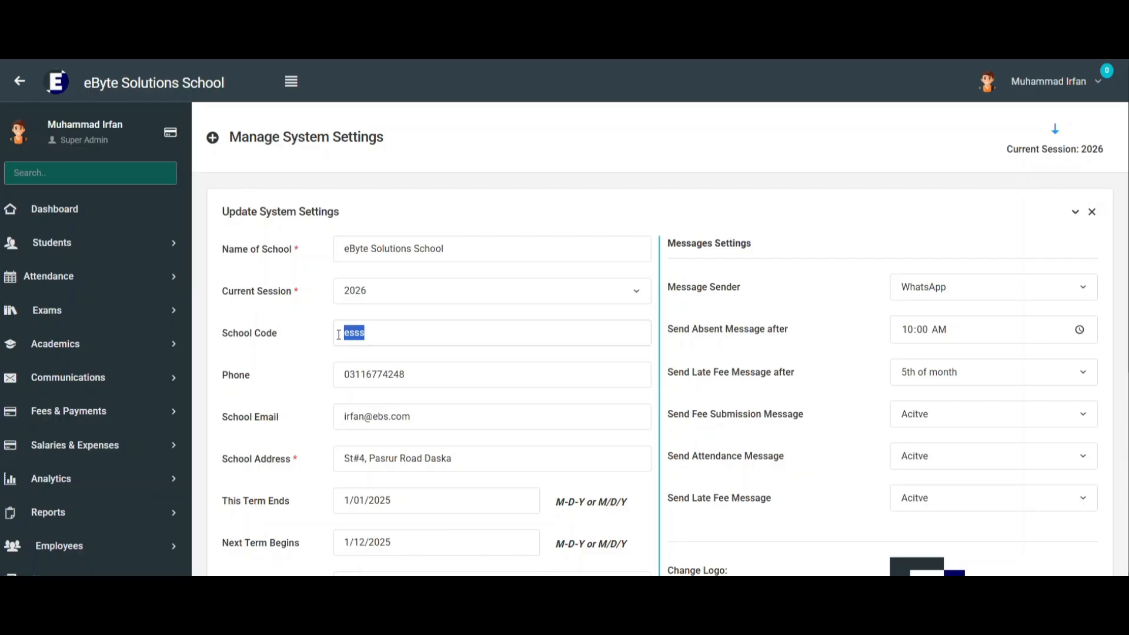
Replace the school's phone number in the system settings with a new number.
left_click_drag(439, 372, 343, 373)
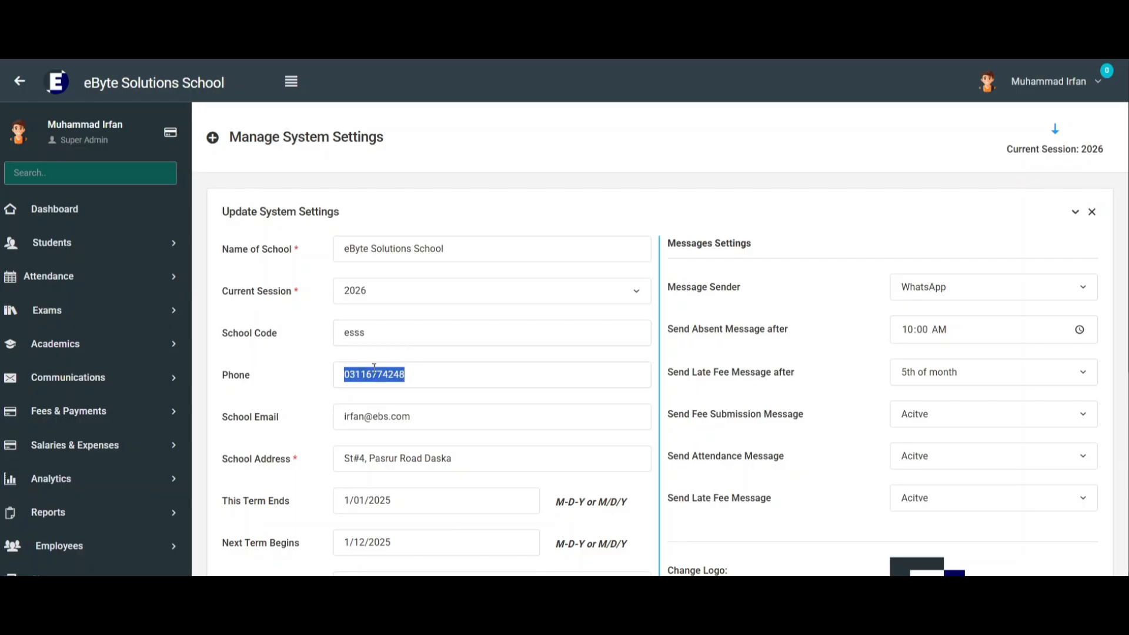
type("031")
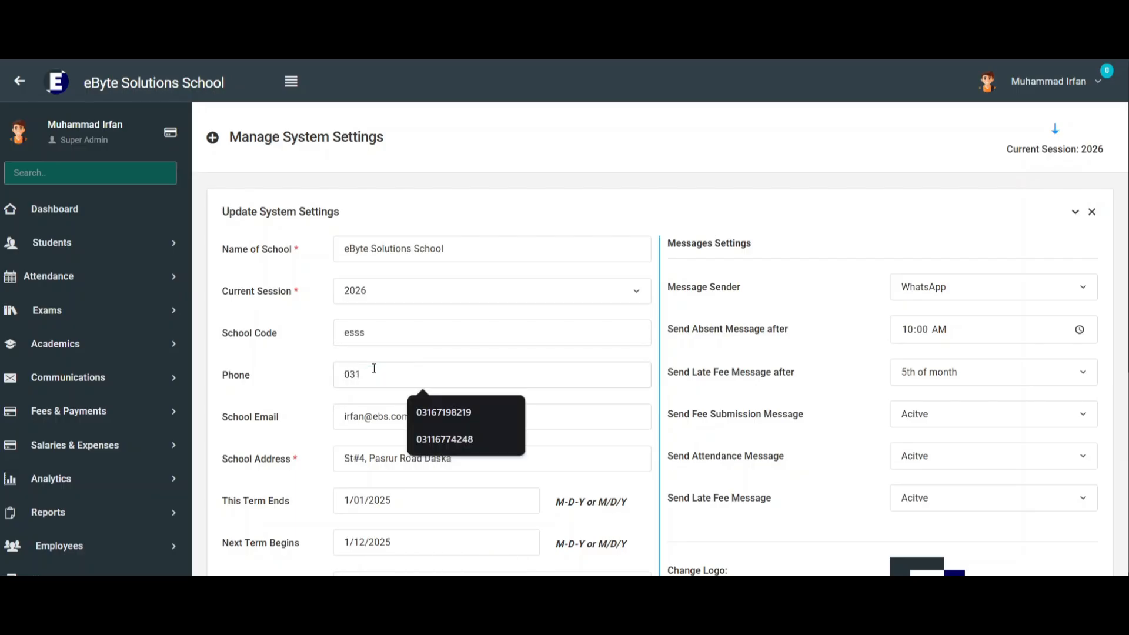
type("671923")
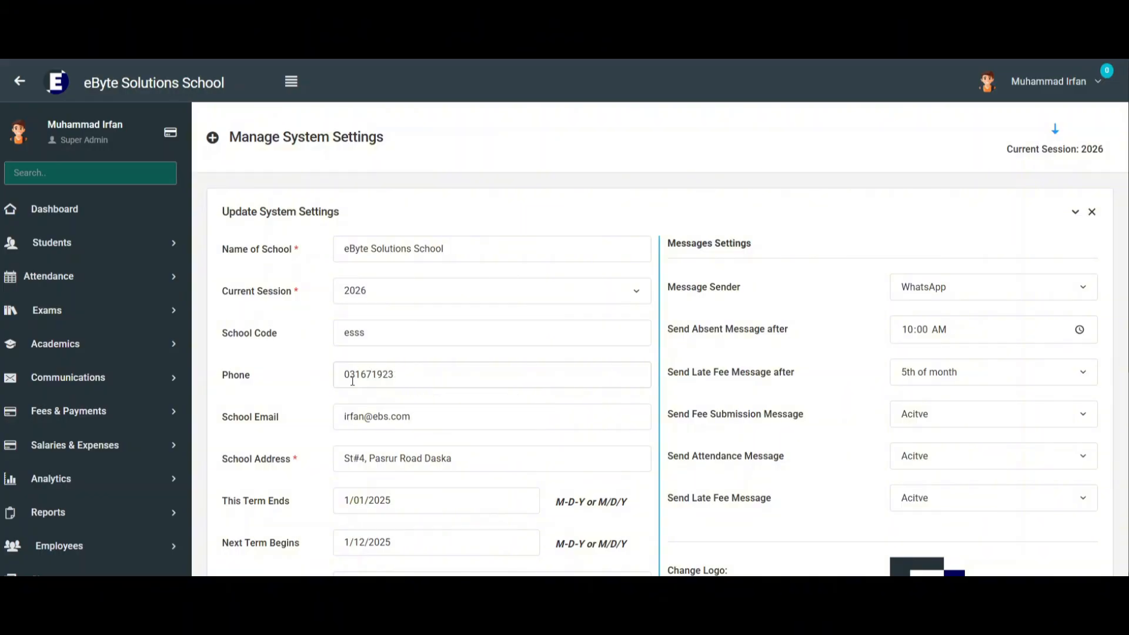
Examine the School Email field in the system settings form.
scroll(318, 404, "down", 1)
left_click_drag(225, 345, 281, 343)
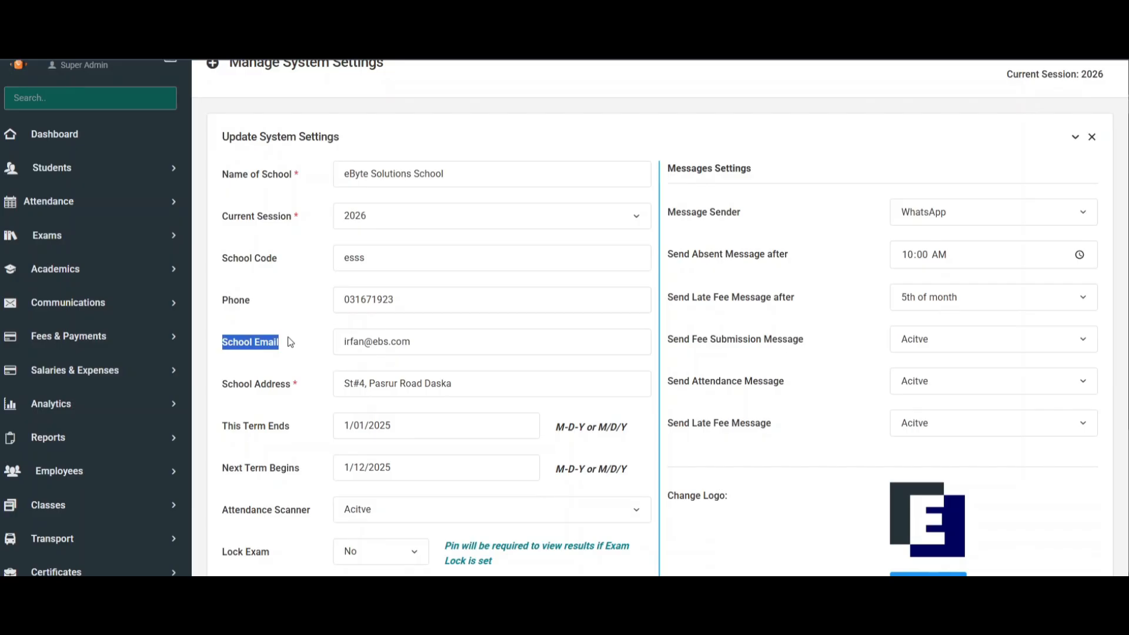
mouse_move(427, 340)
left_mouse_down()
mouse_move(334, 343)
mouse_move(431, 341)
left_mouse_up()
left_click(282, 349)
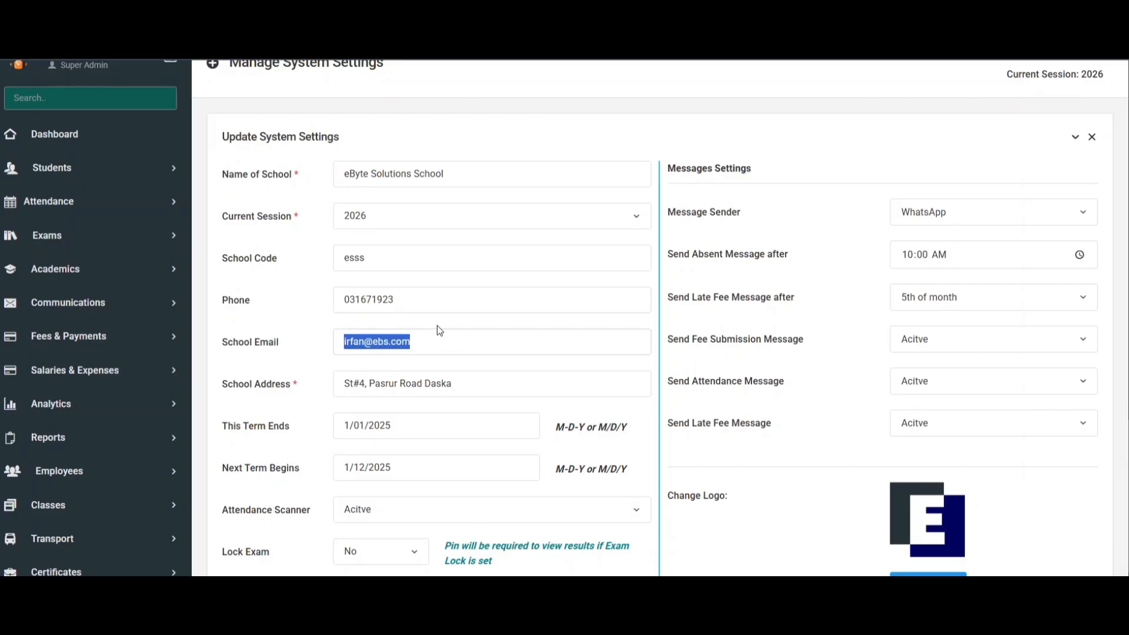
Review the School Address field and the term dates under This Term Ends and Next Term Begins.
scroll(424, 327, "down", 1)
left_click_drag(212, 318, 279, 317)
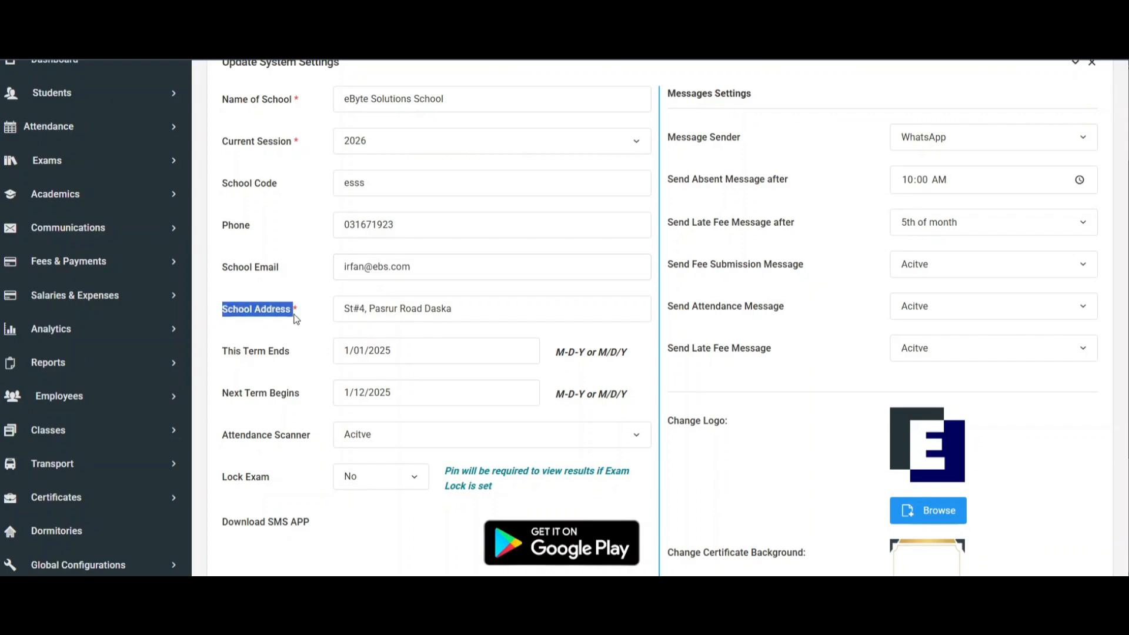
left_click_drag(346, 310, 523, 310)
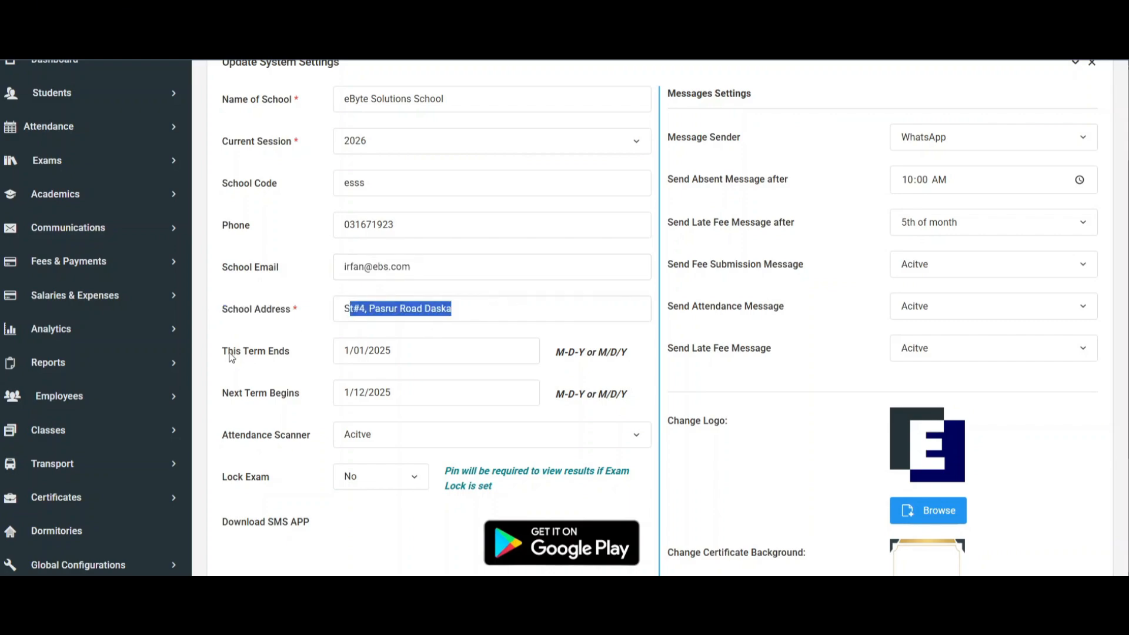
left_click_drag(222, 351, 286, 351)
left_click_drag(222, 403, 307, 393)
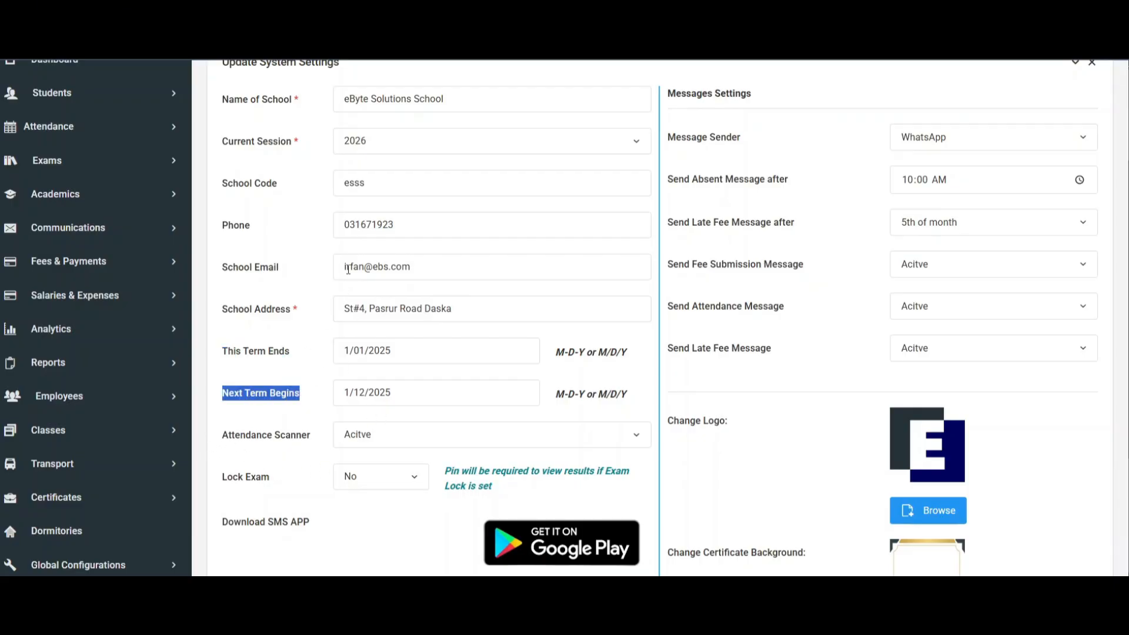
scroll(327, 305, "up", 2)
scroll(327, 306, "down", 4)
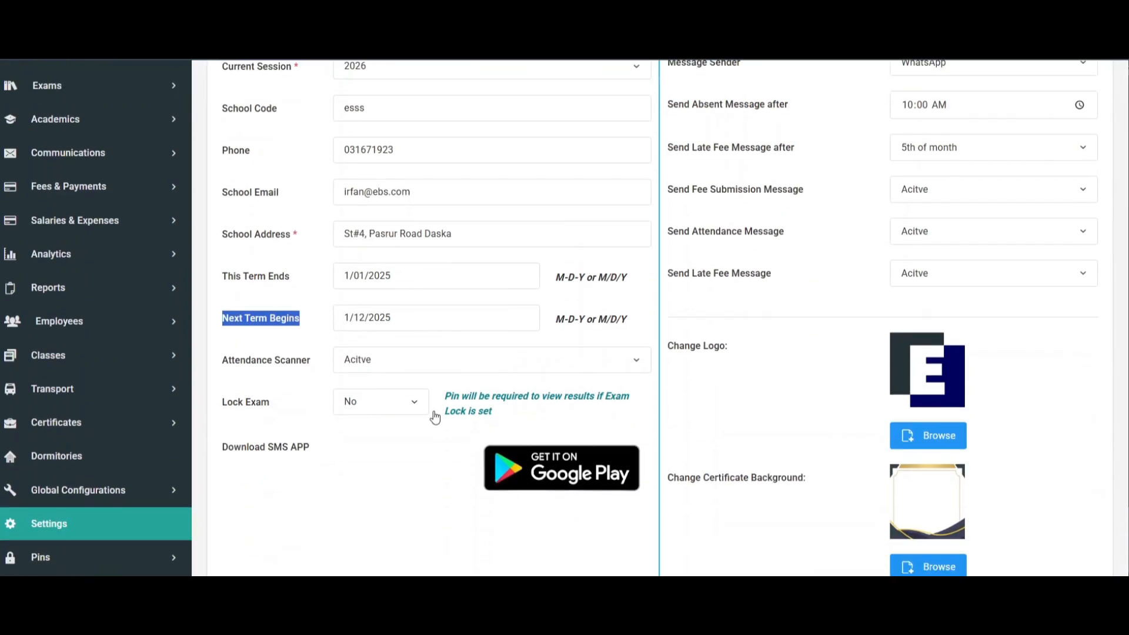
View the available options of the Attendance Scanner setting without changing the selection.
left_click_drag(224, 360, 312, 360)
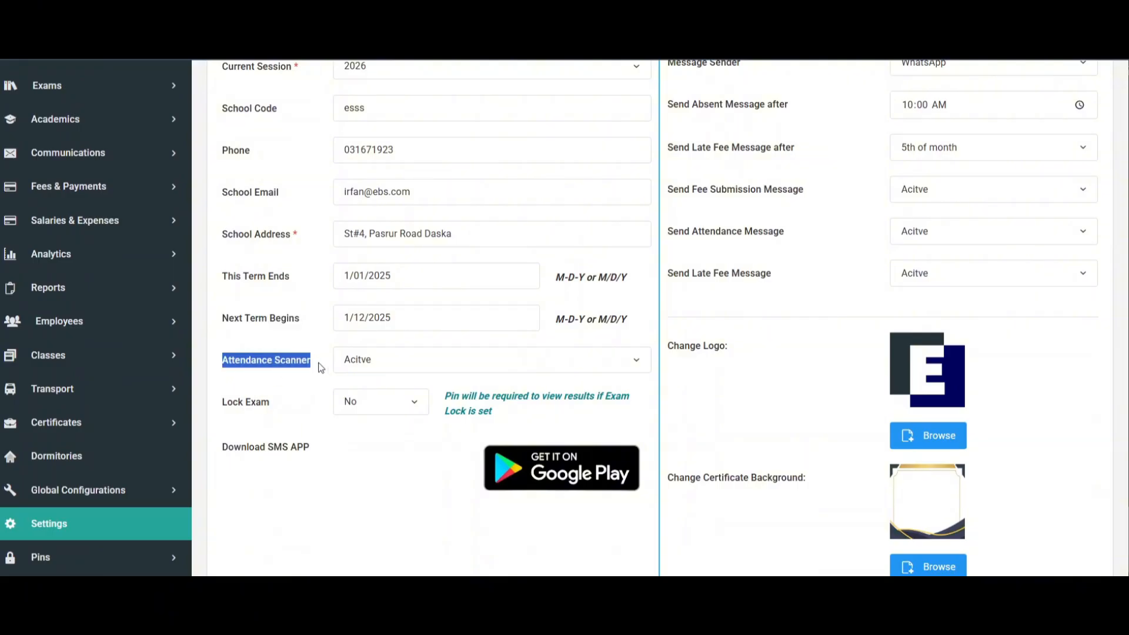
left_click(390, 360)
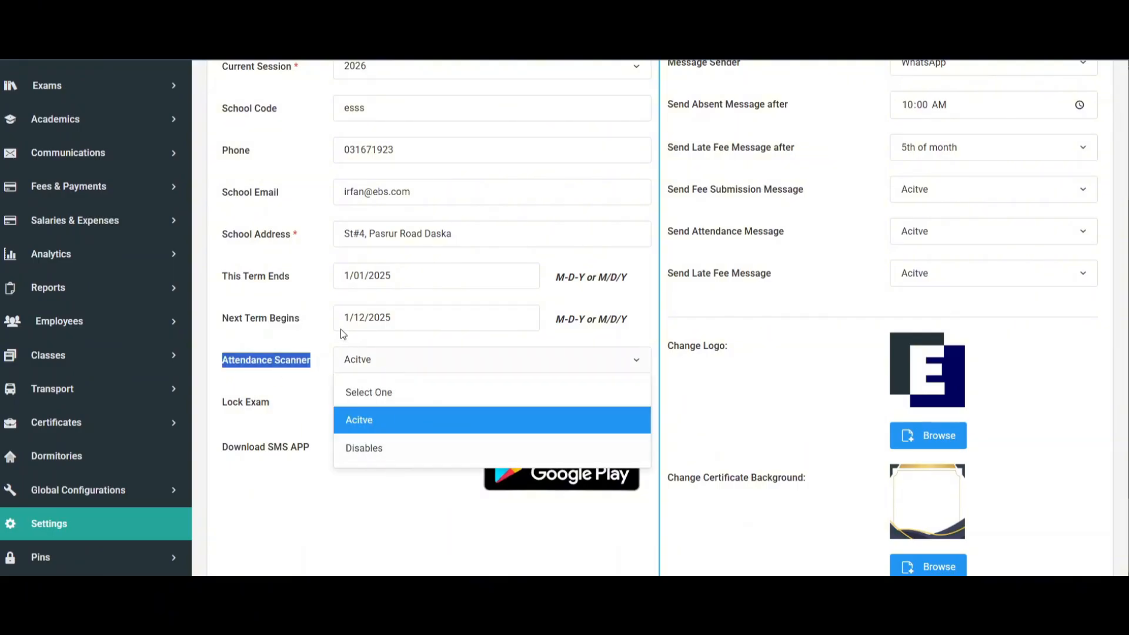
left_click(391, 361)
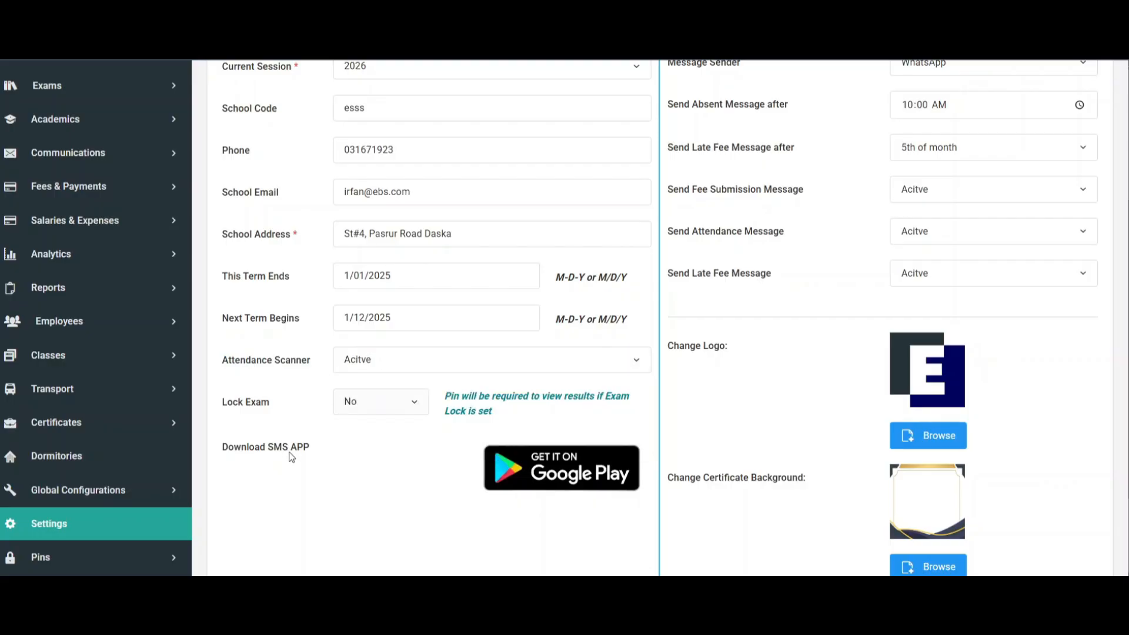
Examine the Lock Exam setting with its note on the result pin, and the Download SMS APP entry.
left_click_drag(228, 403, 276, 406)
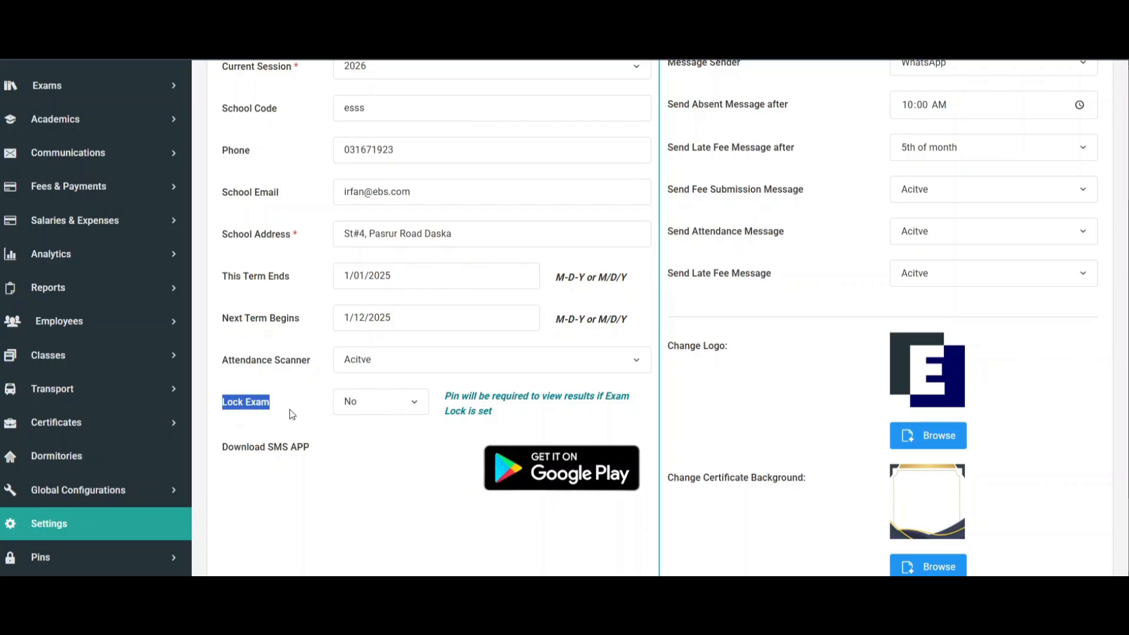
scroll(293, 414, "down", 1)
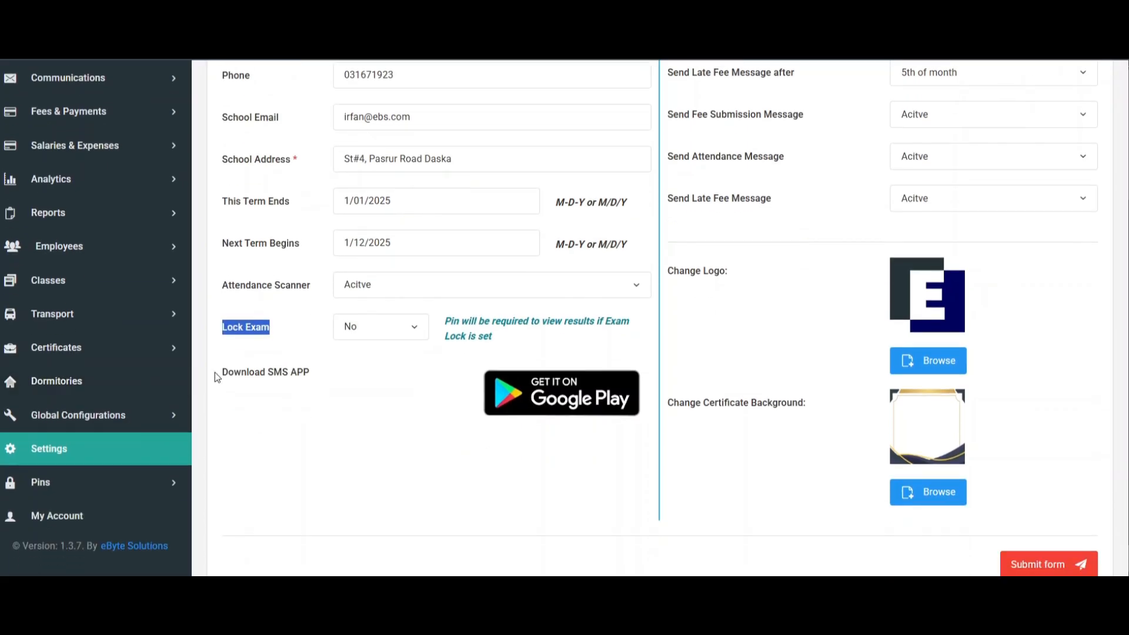
left_click_drag(220, 373, 318, 374)
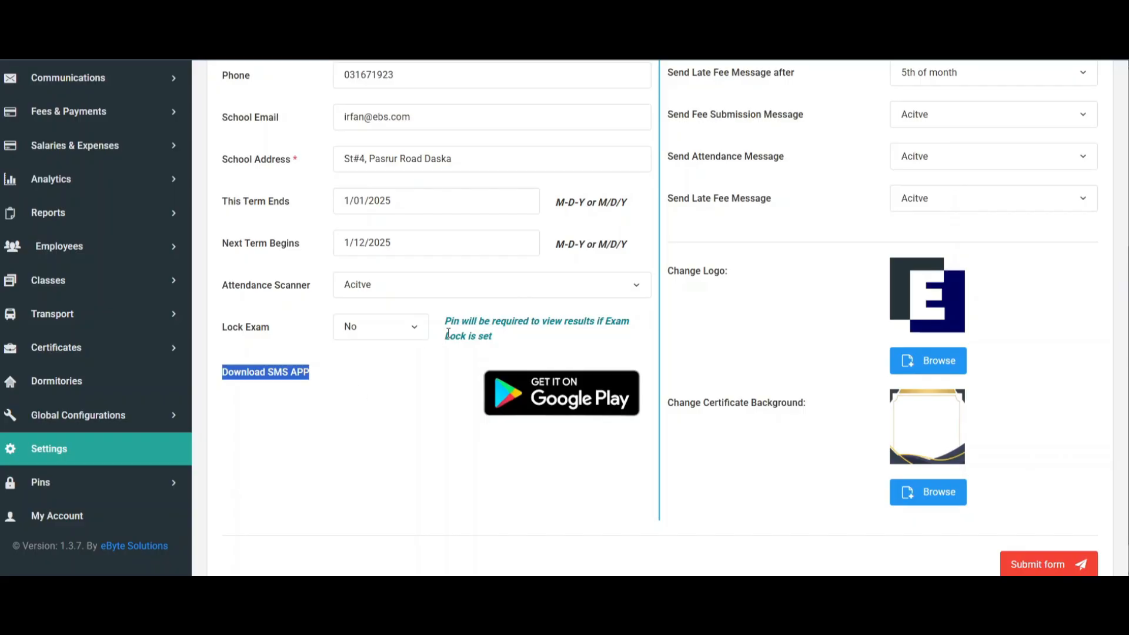
left_click_drag(446, 321, 520, 335)
scroll(147, 294, "up", 3)
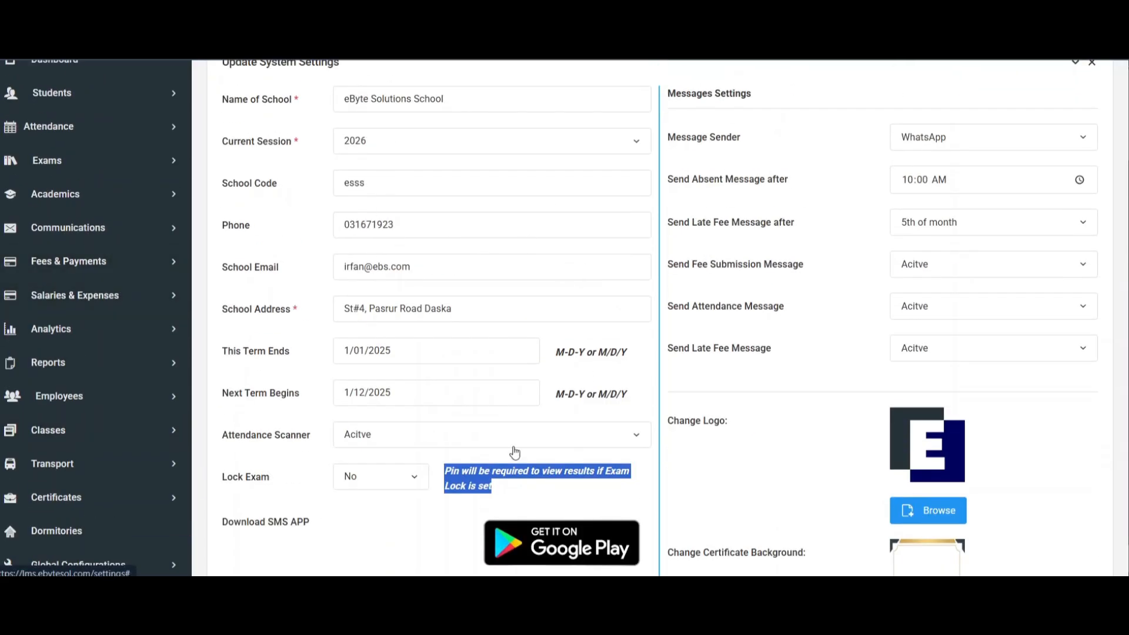
scroll(504, 199, "down", 1)
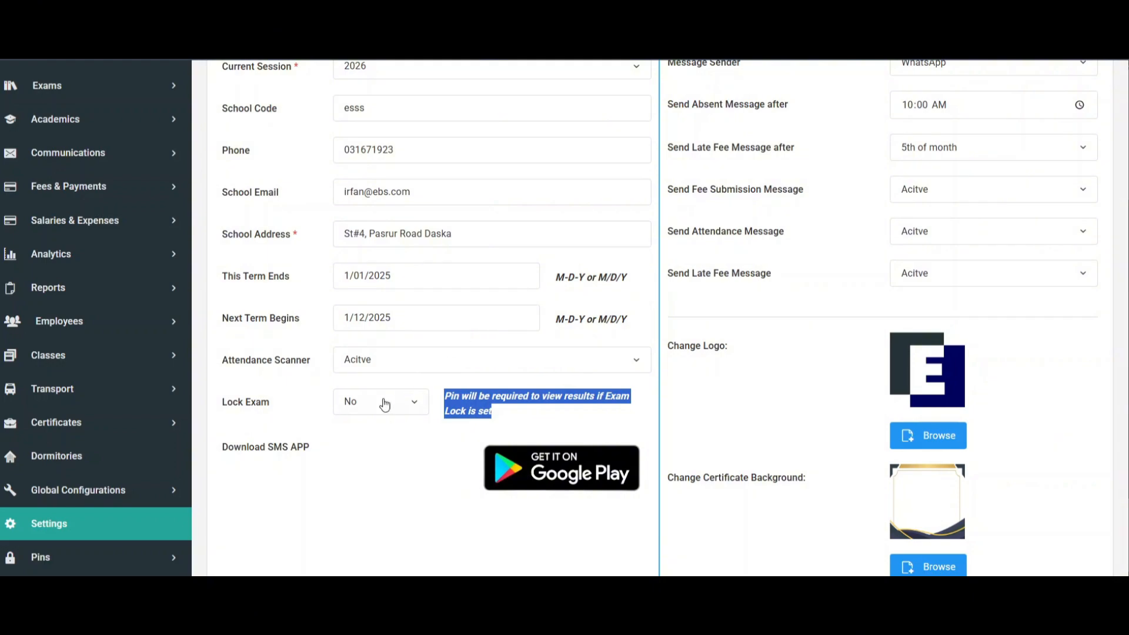
scroll(365, 262, "up", 1)
scroll(364, 262, "down", 2)
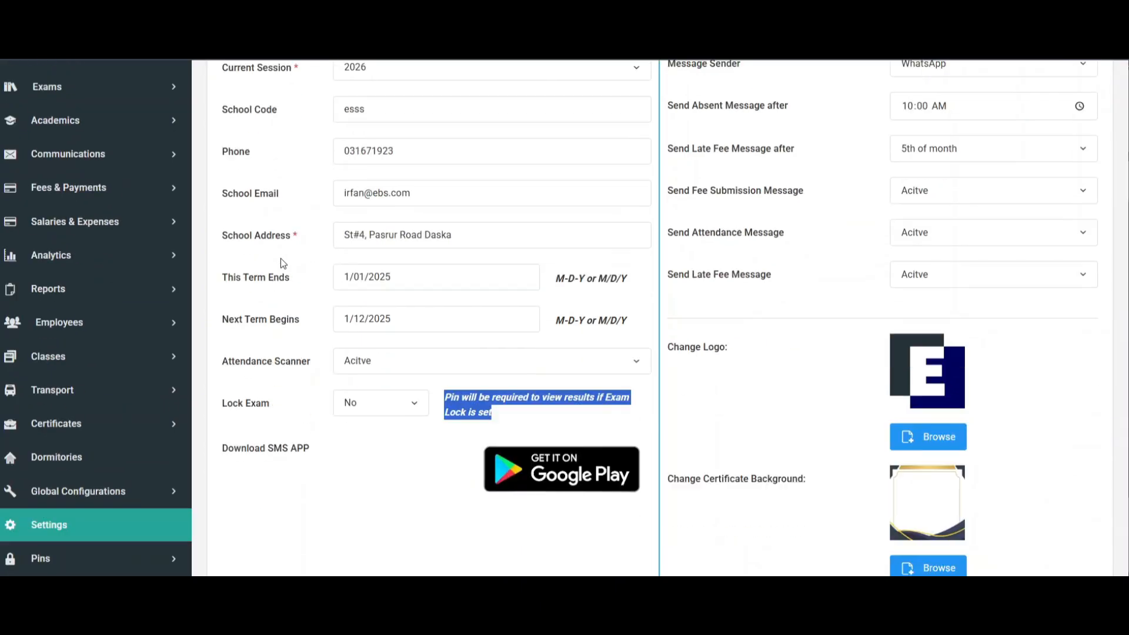
Return to the Messages Settings section and examine the Message Sender setting.
scroll(406, 341, "up", 3)
scroll(396, 317, "up", 1)
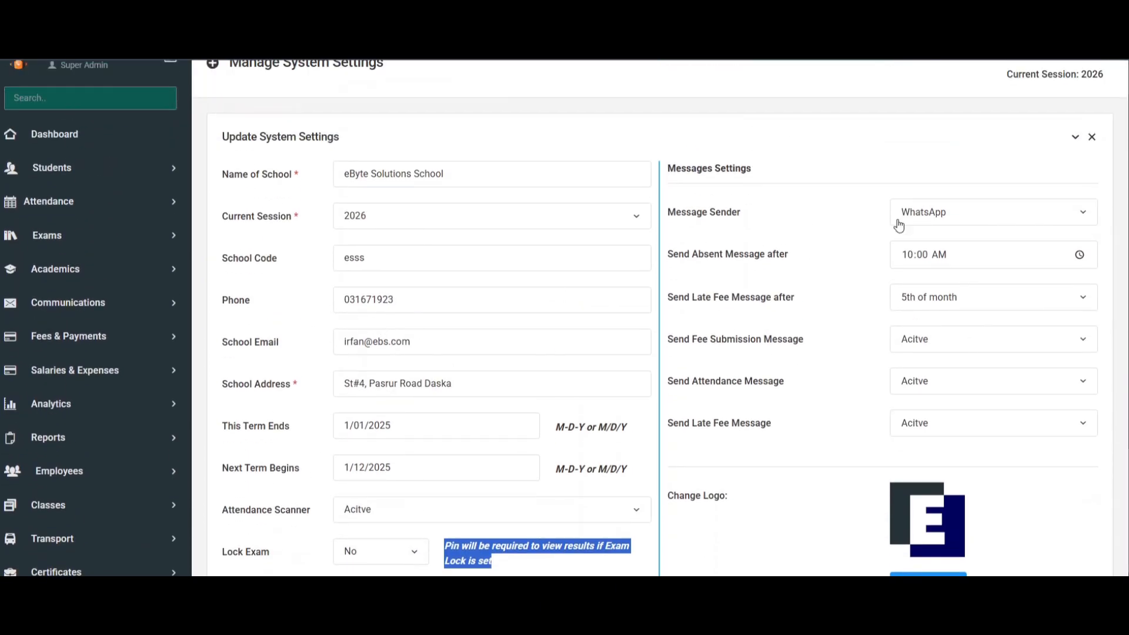
left_click_drag(674, 216, 782, 215)
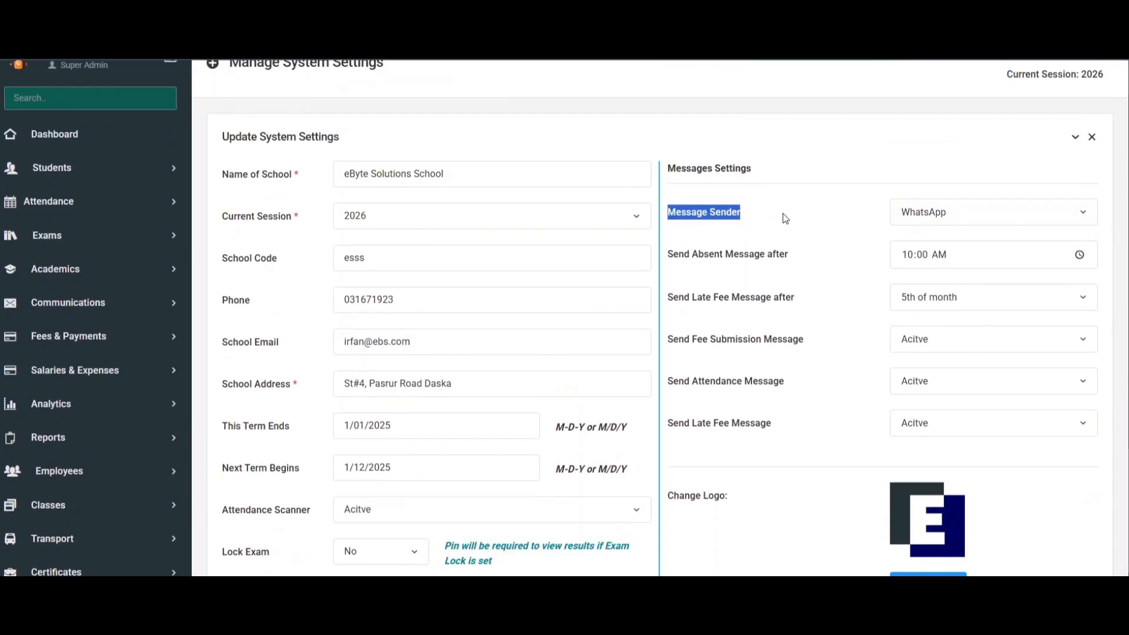
Set the Message Sender to In App Notifications and check where Notifications are found under the user account.
left_click(940, 217)
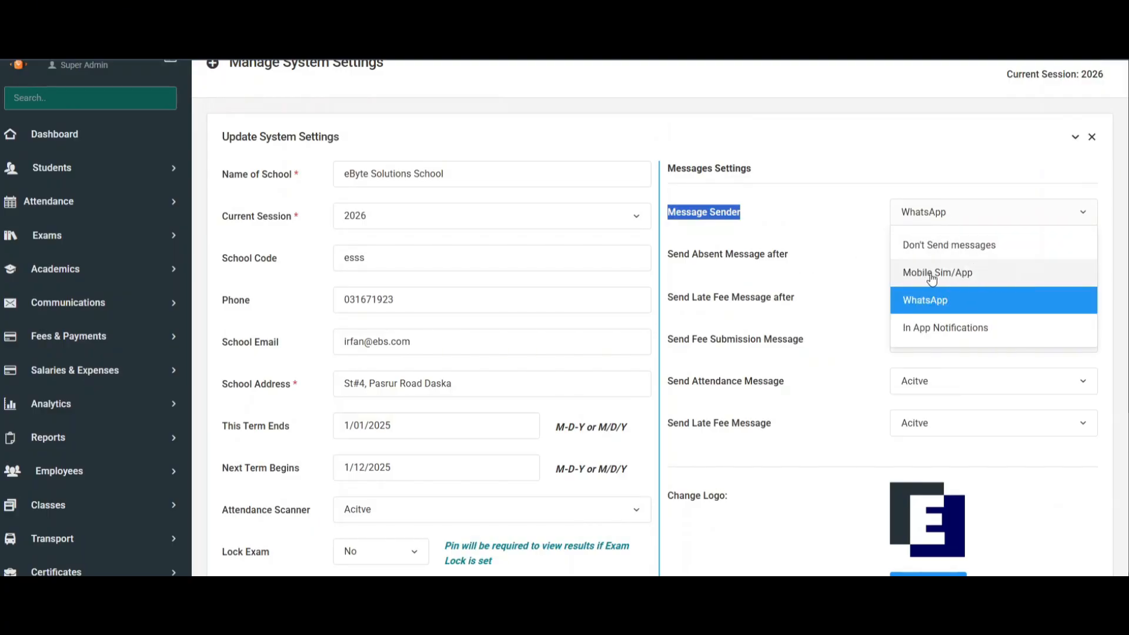
left_click(925, 330)
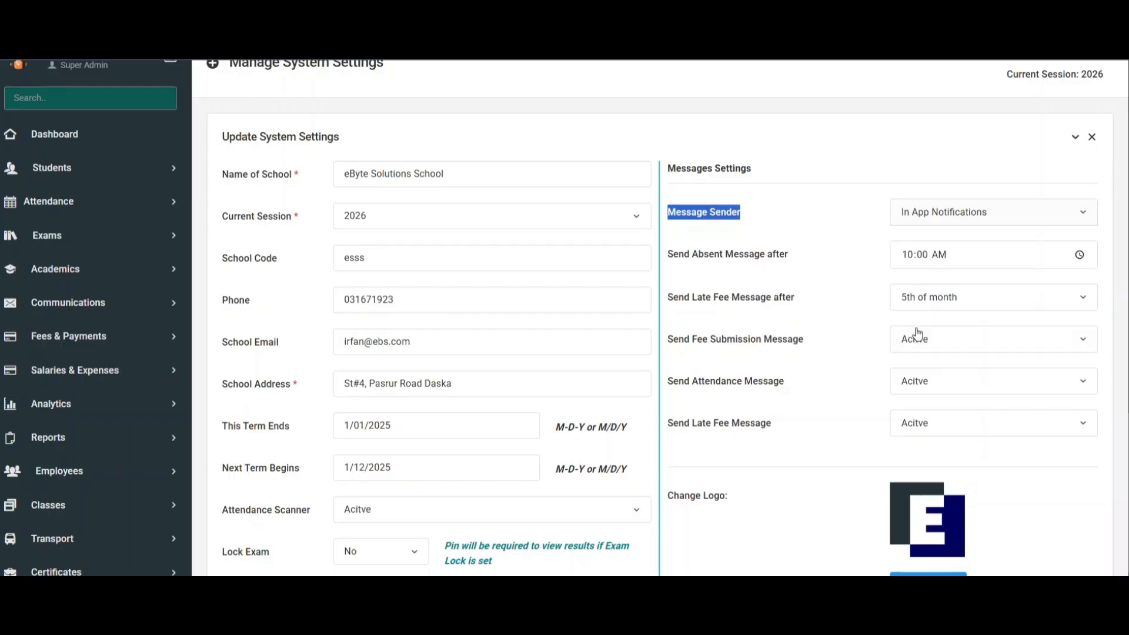
scroll(882, 294, "up", 2)
left_click(1041, 81)
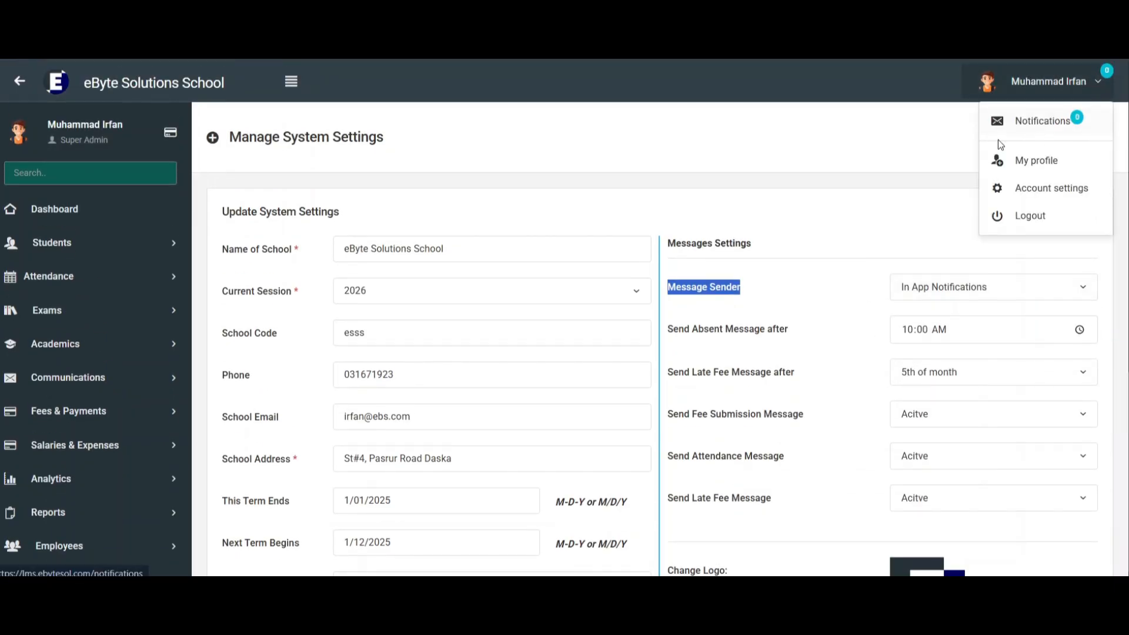
left_click(831, 204)
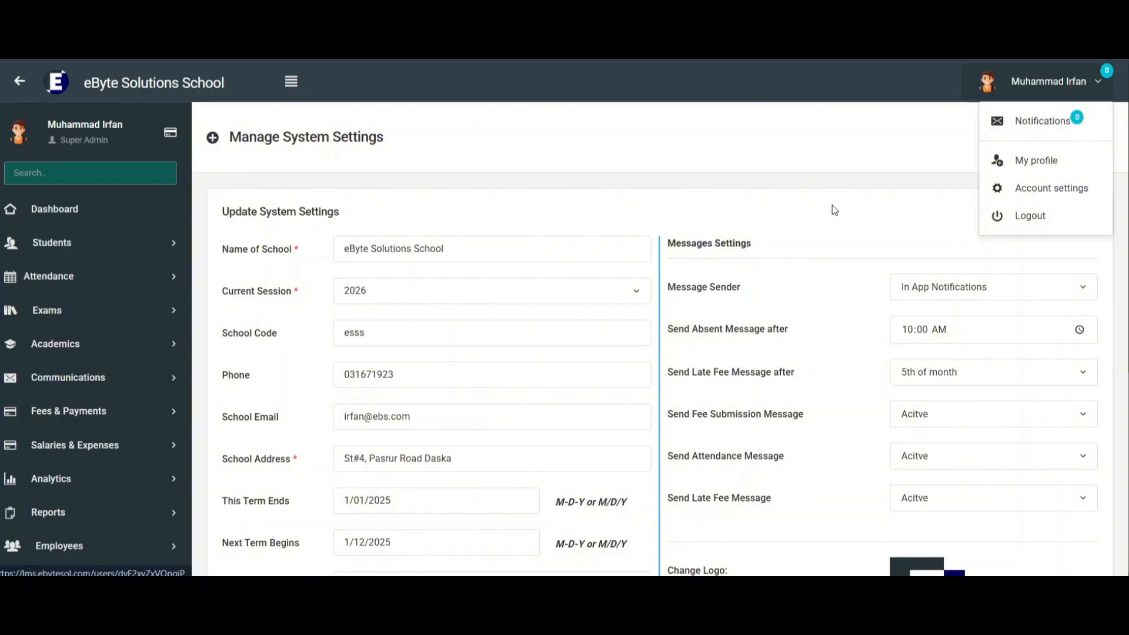
Review the Send Absent Message after setting and view the days available for Send Late Fee Message after.
scroll(827, 212, "down", 1)
left_click_drag(664, 255, 824, 257)
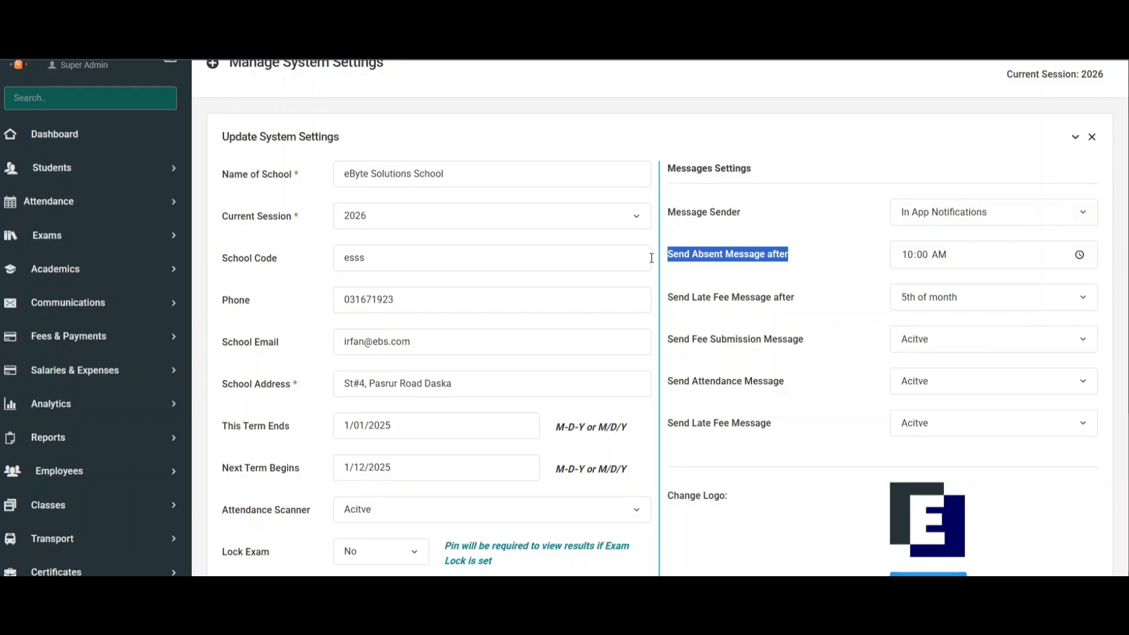
left_click_drag(669, 299, 771, 301)
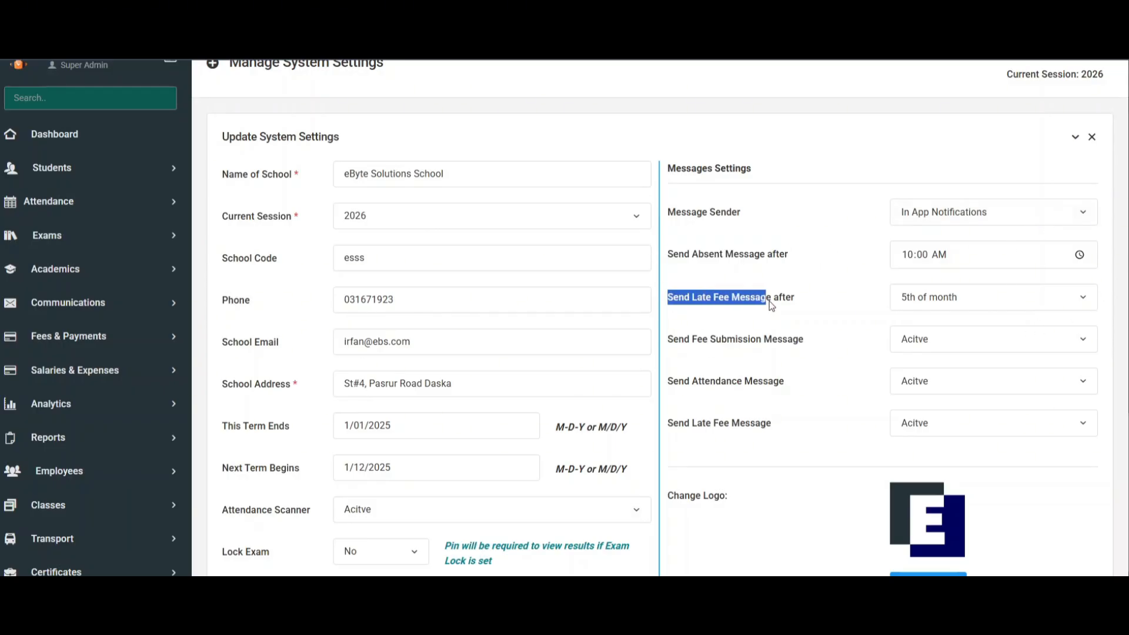
left_click(831, 306)
left_click(934, 304)
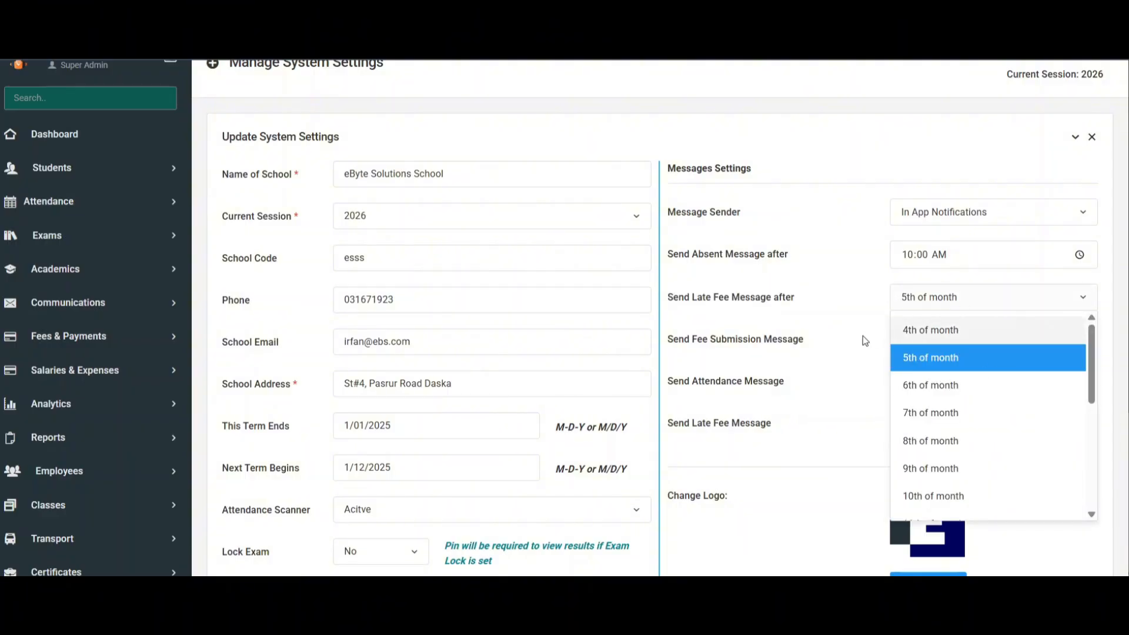
scroll(867, 333, "down", 4)
scroll(843, 333, "up", 2)
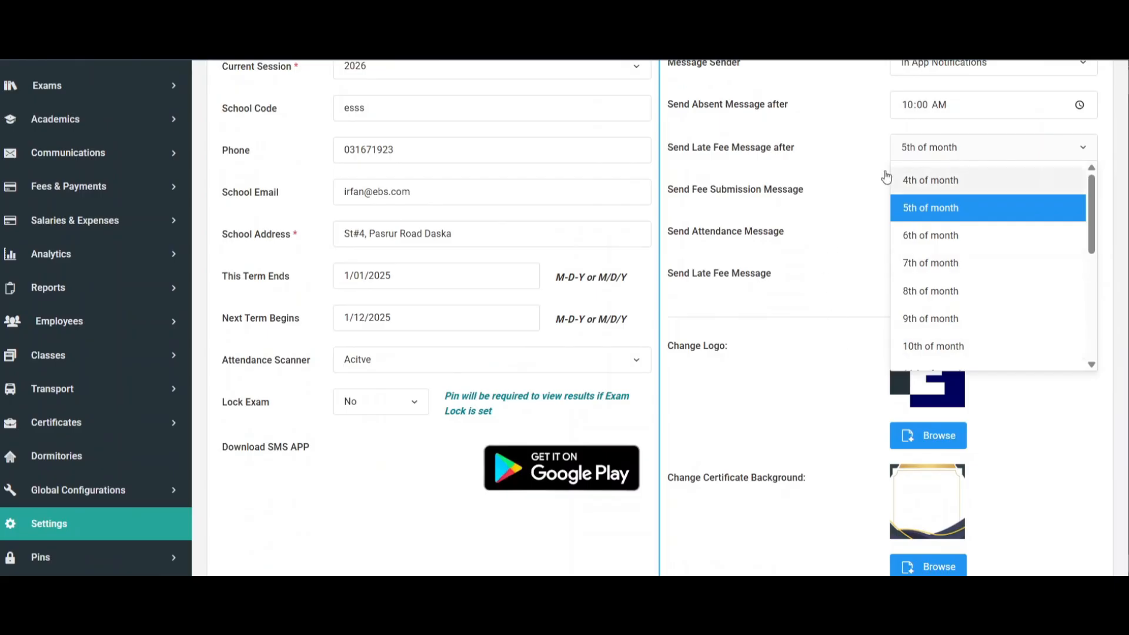
scroll(886, 177, "up", 1)
left_click(821, 207)
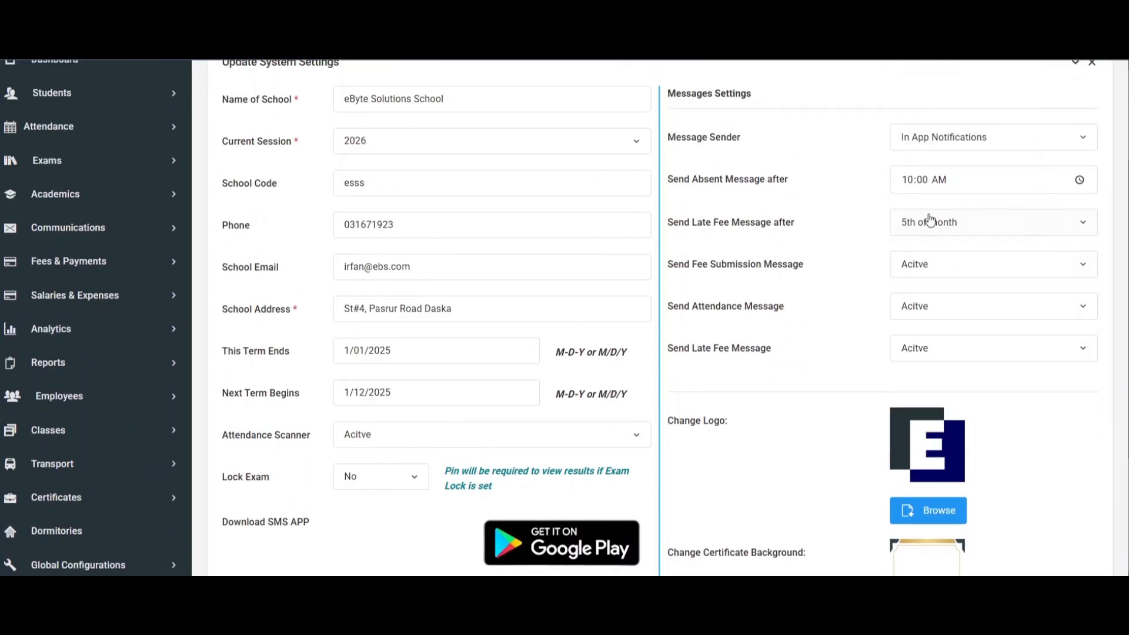
View the available options of the Send Fee Submission Message setting.
left_click_drag(667, 266, 830, 267)
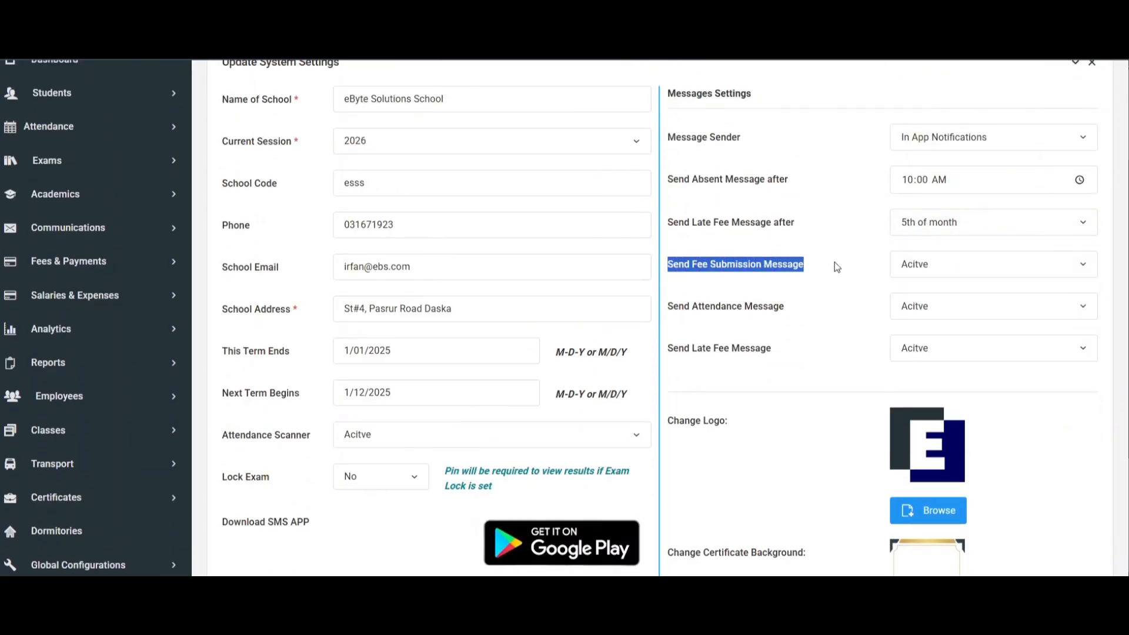
left_click(835, 263)
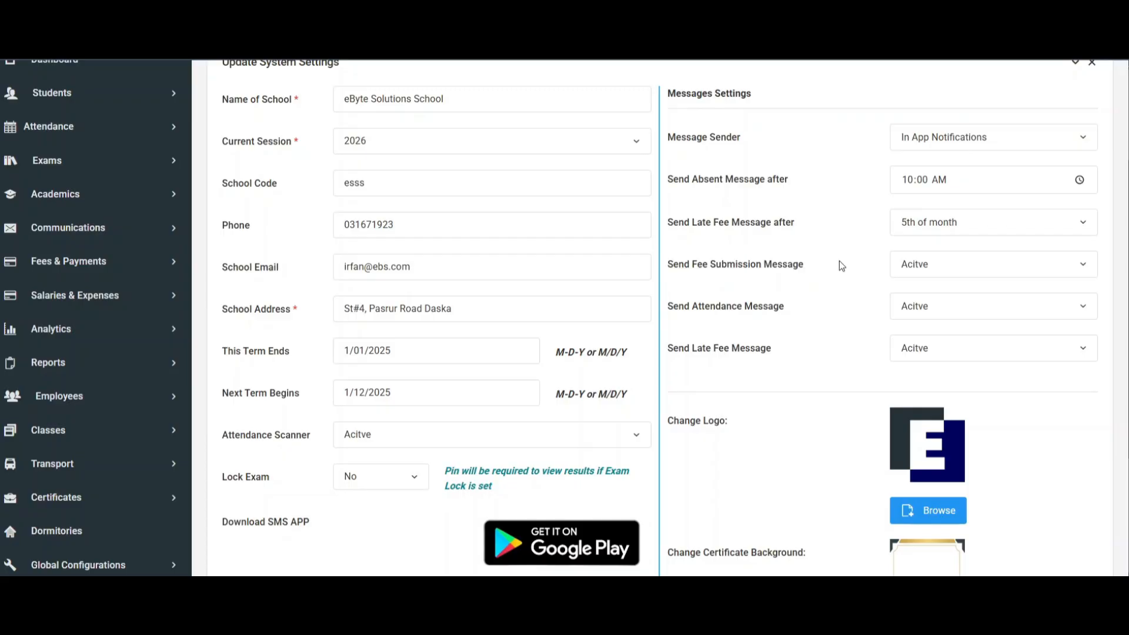
left_click(920, 265)
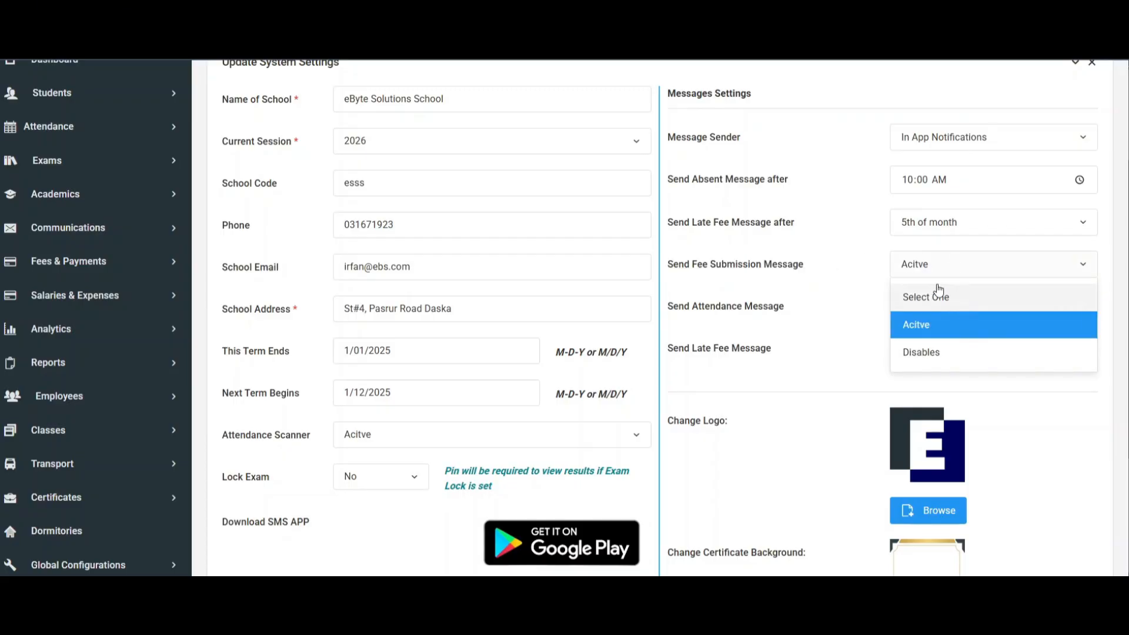
left_click(828, 272)
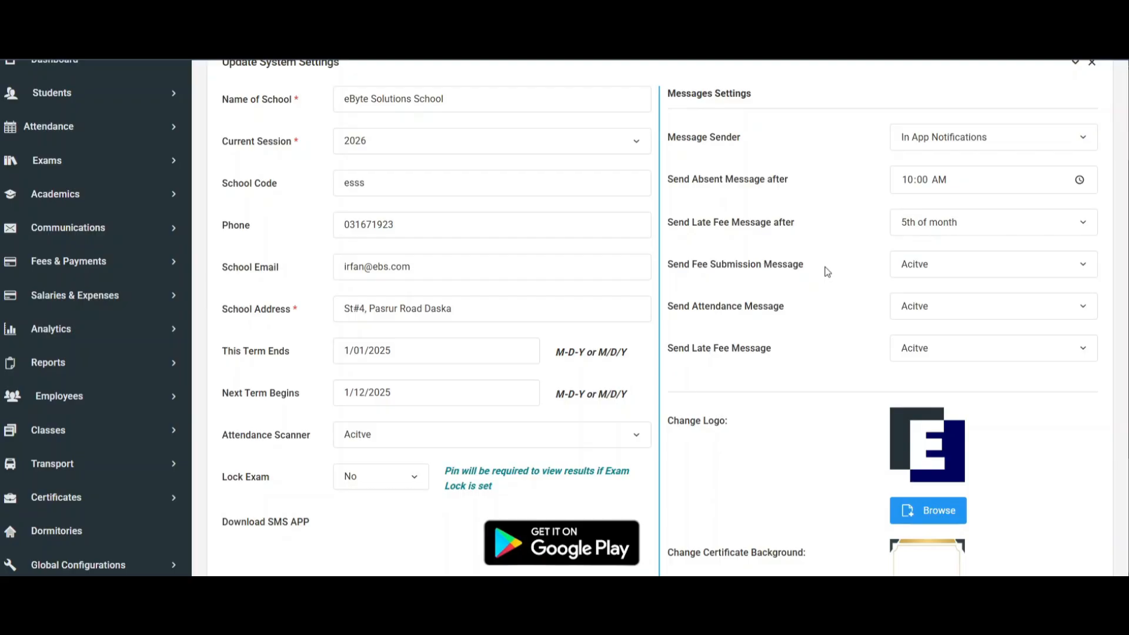
left_click(979, 277)
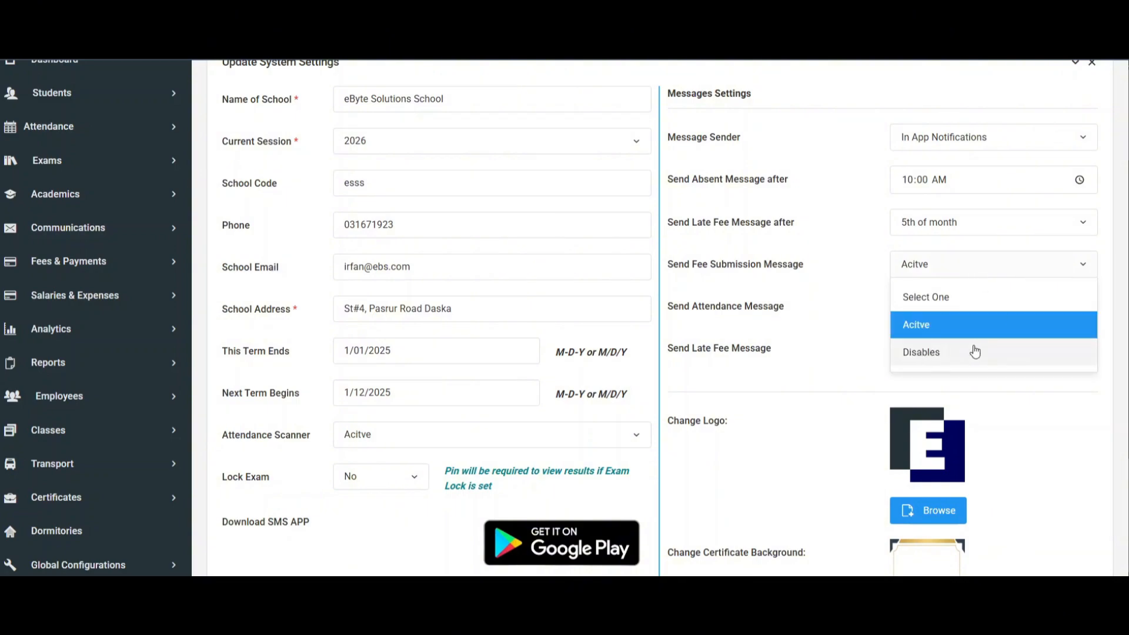
left_click(776, 286)
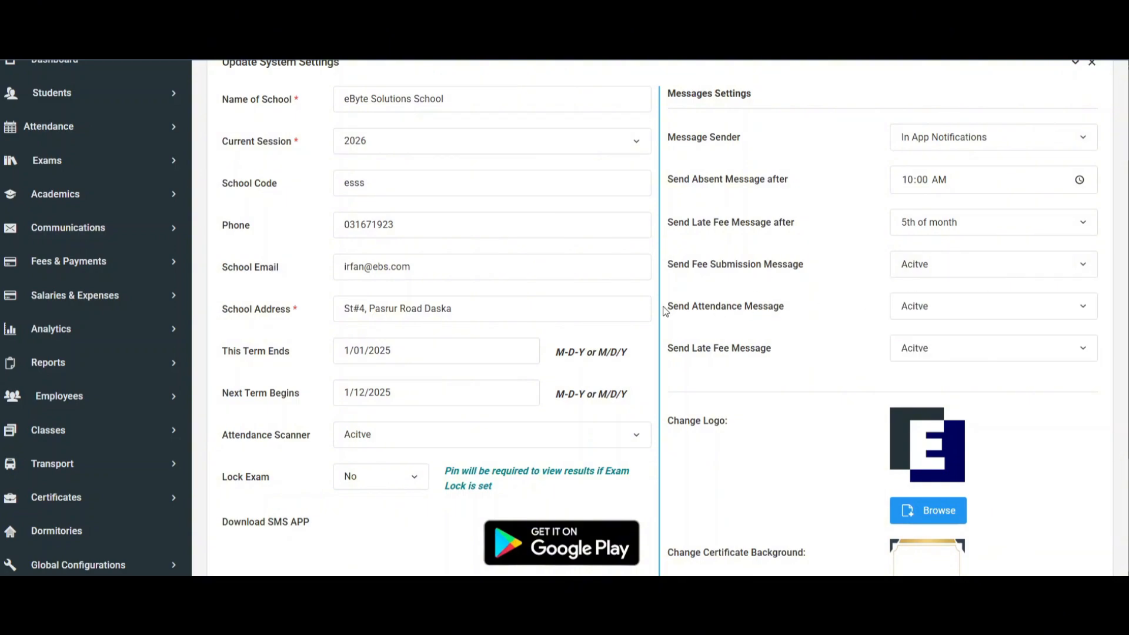
View the options of the Send Attendance Message setting and compare it with the Send Absent Message after setting.
mouse_move(665, 306)
left_mouse_down()
mouse_move(768, 310)
mouse_move(661, 312)
left_mouse_up()
left_click(994, 315)
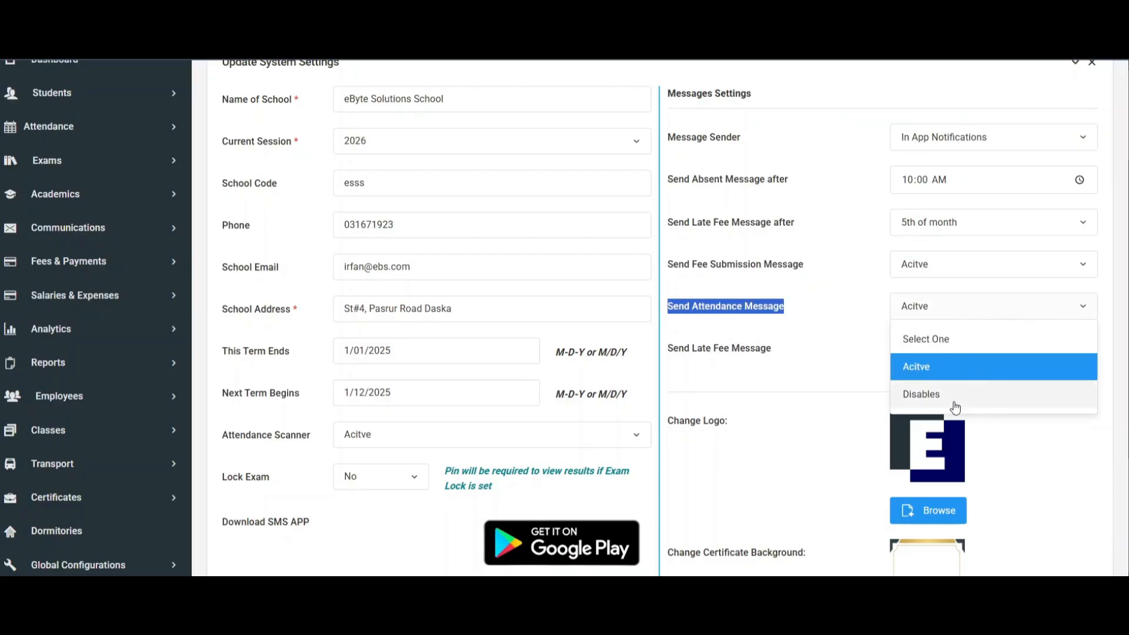
left_click(830, 375)
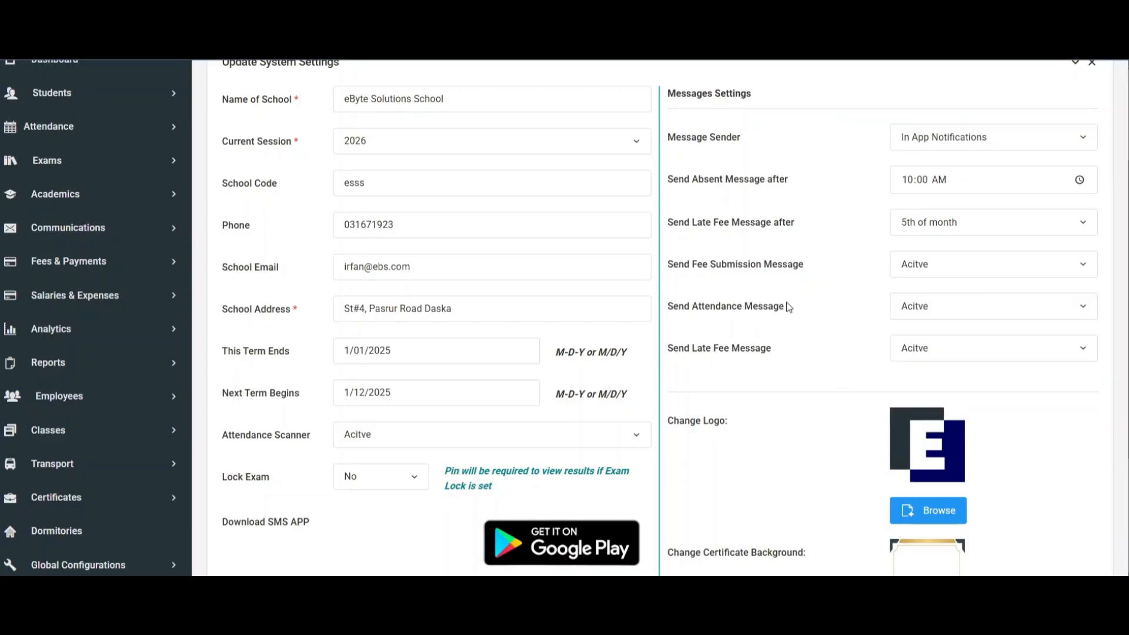
left_click_drag(786, 312, 726, 311)
left_click_drag(673, 183, 815, 188)
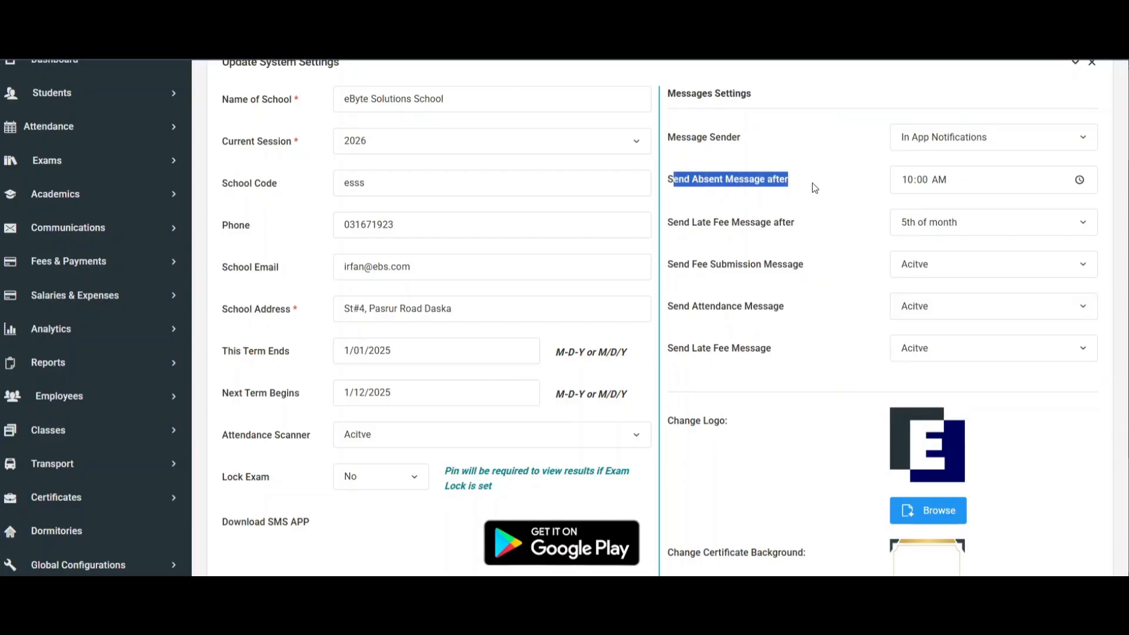
left_click_drag(785, 308, 693, 307)
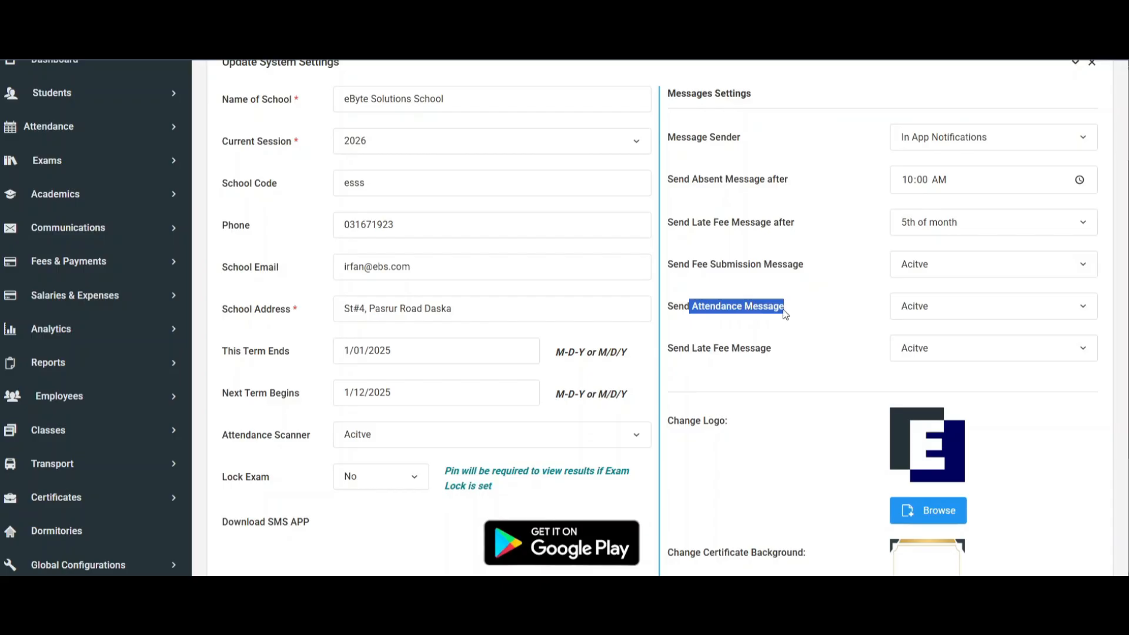
left_click(804, 313)
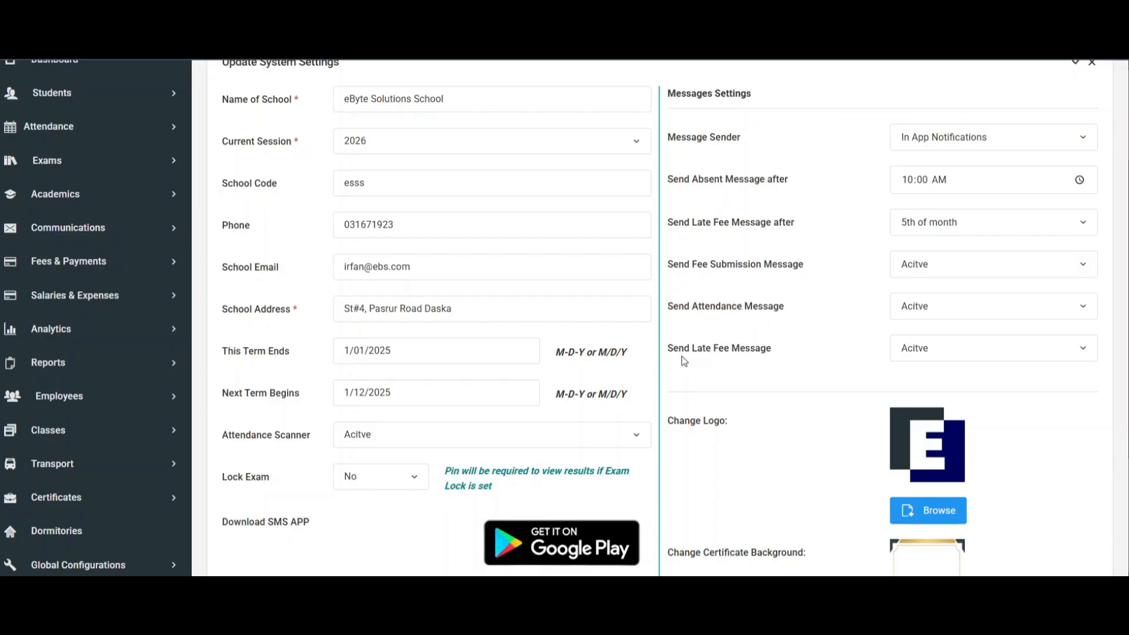
Examine the Send Late Fee Message setting and its options, along with the day choices of Send Late Fee Message after.
left_click_drag(681, 351, 791, 351)
scroll(807, 334, "down", 1)
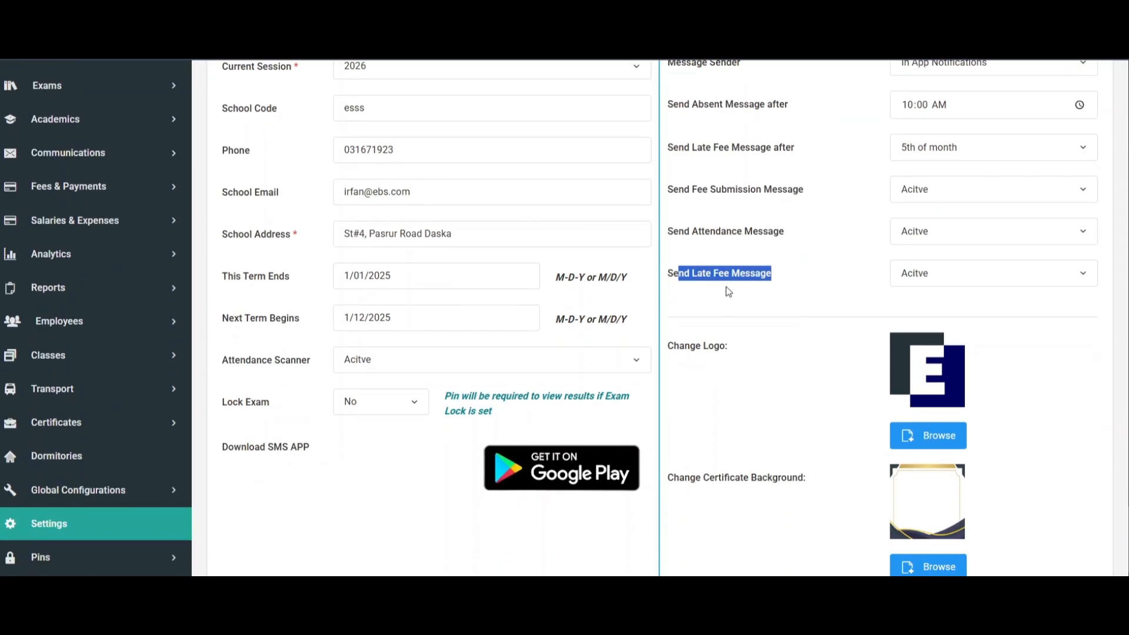
left_click(687, 285)
left_click_drag(668, 274, 819, 283)
scroll(913, 288, "up", 1)
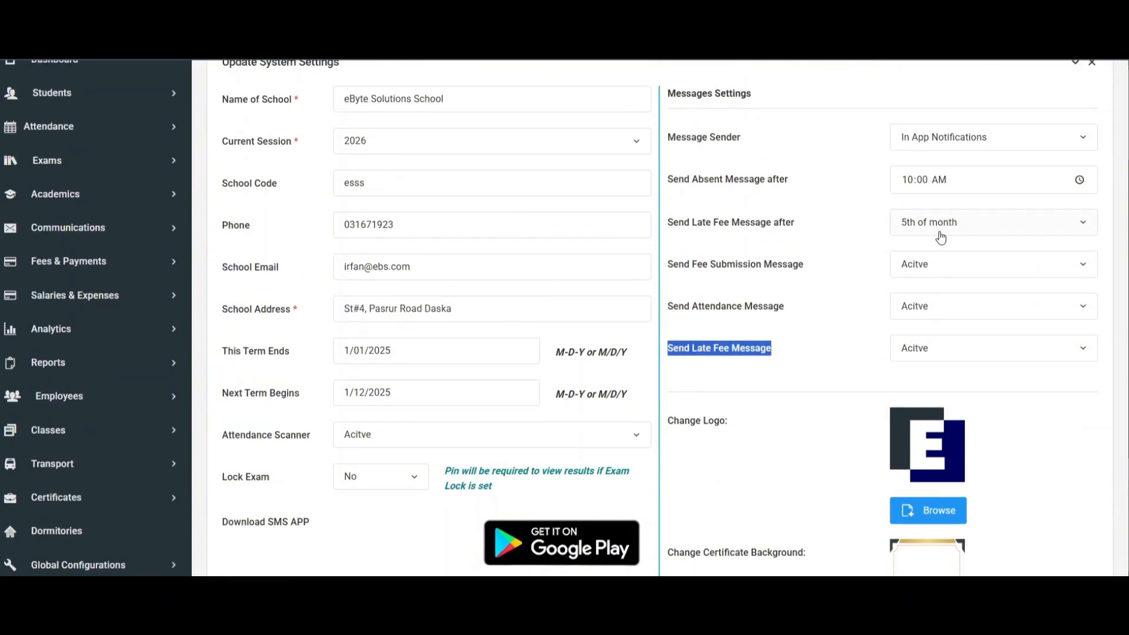
left_click(943, 230)
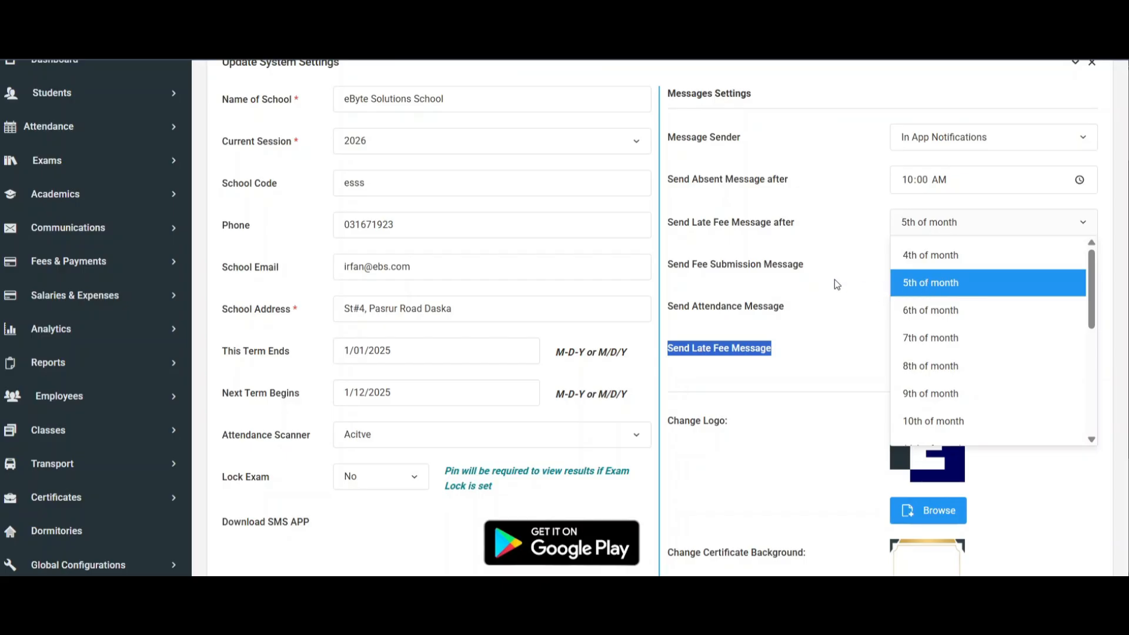
left_click(821, 346)
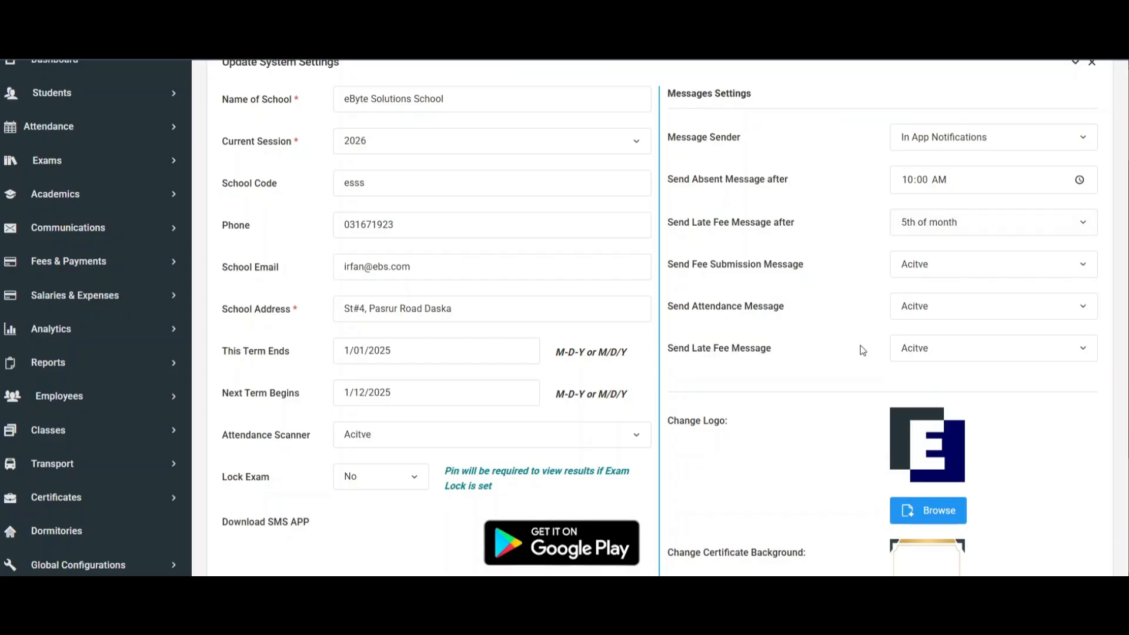
left_click(932, 360)
scroll(757, 340, "down", 1)
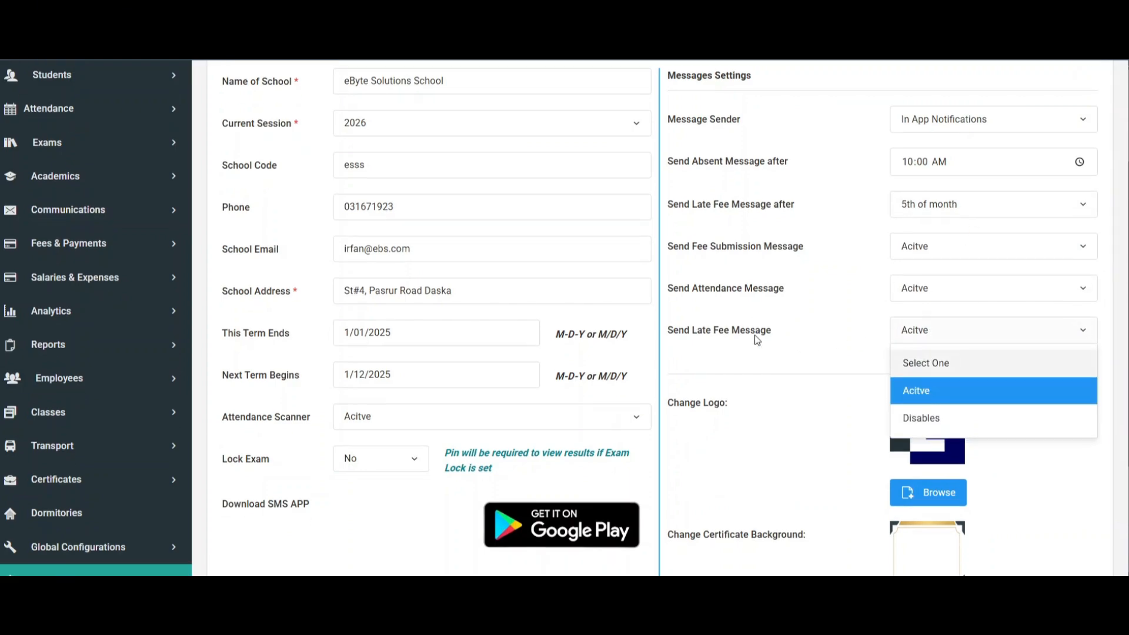
scroll(757, 340, "down", 1)
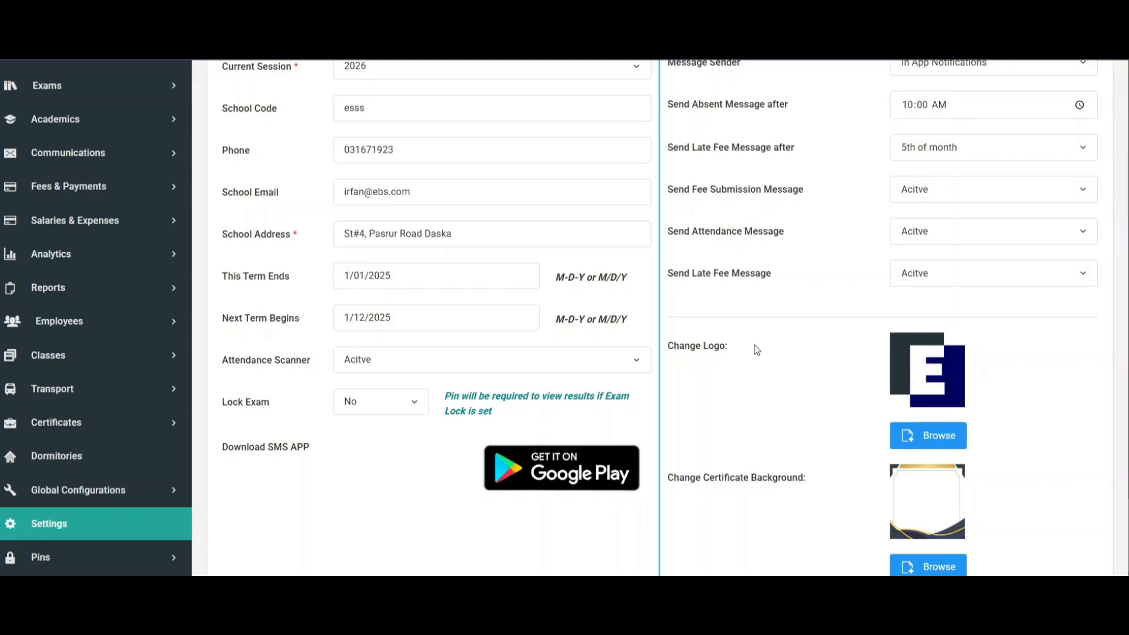
Examine the Change Logo and Change Certificate Background settings, and return to the start of the system settings form.
scroll(757, 350, "down", 1)
left_click_drag(684, 404, 806, 403)
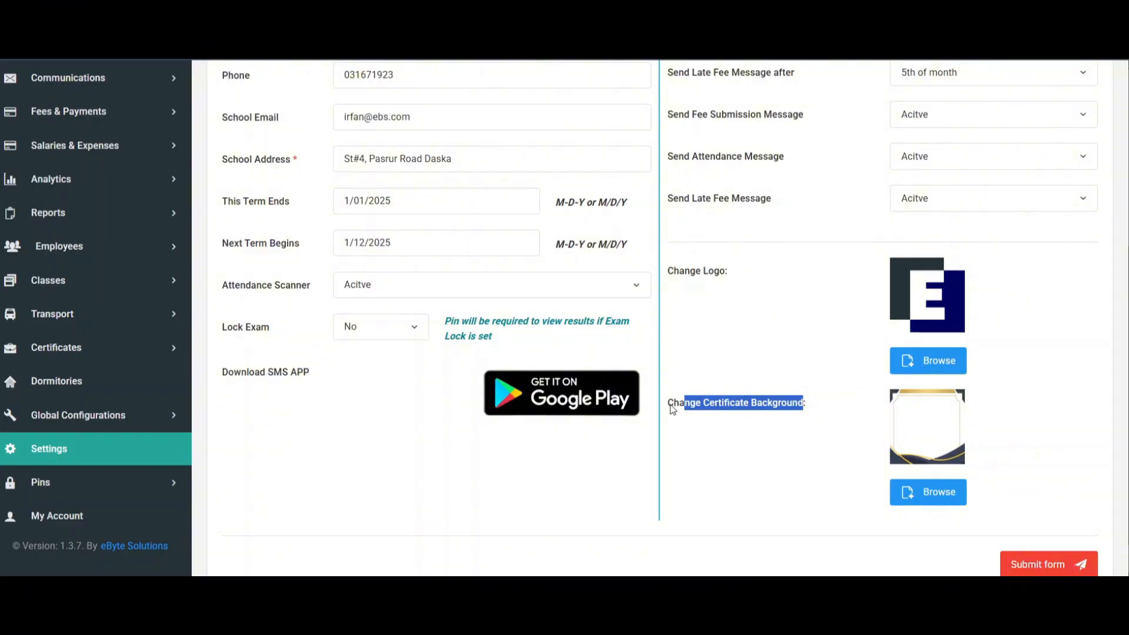
left_click_drag(670, 406, 810, 412)
scroll(731, 372, "up", 1)
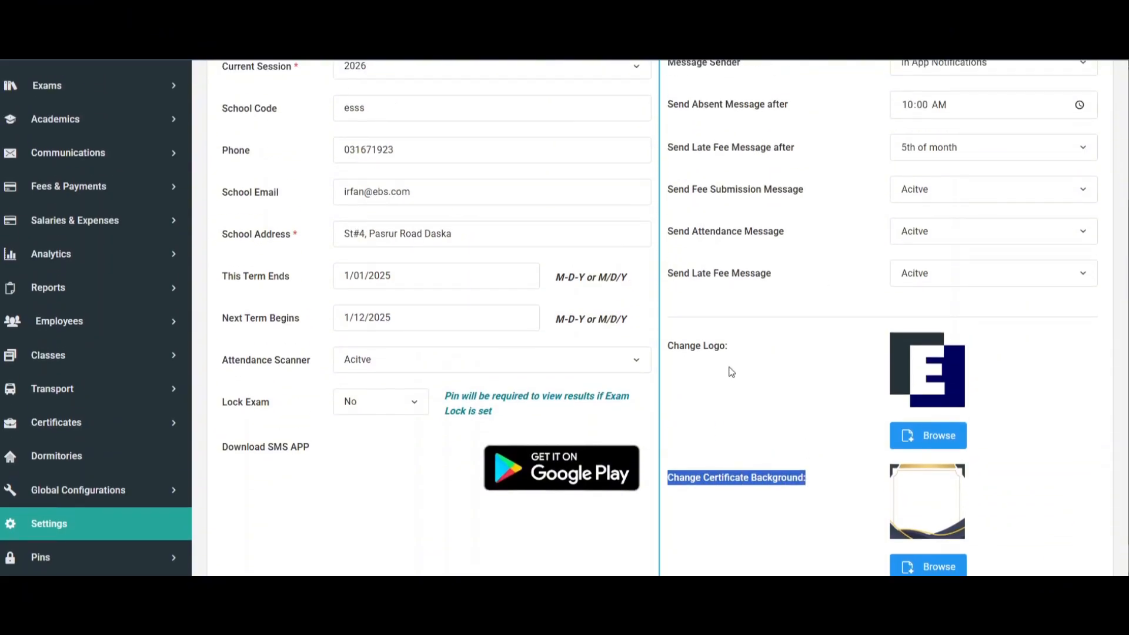
scroll(732, 372, "up", 3)
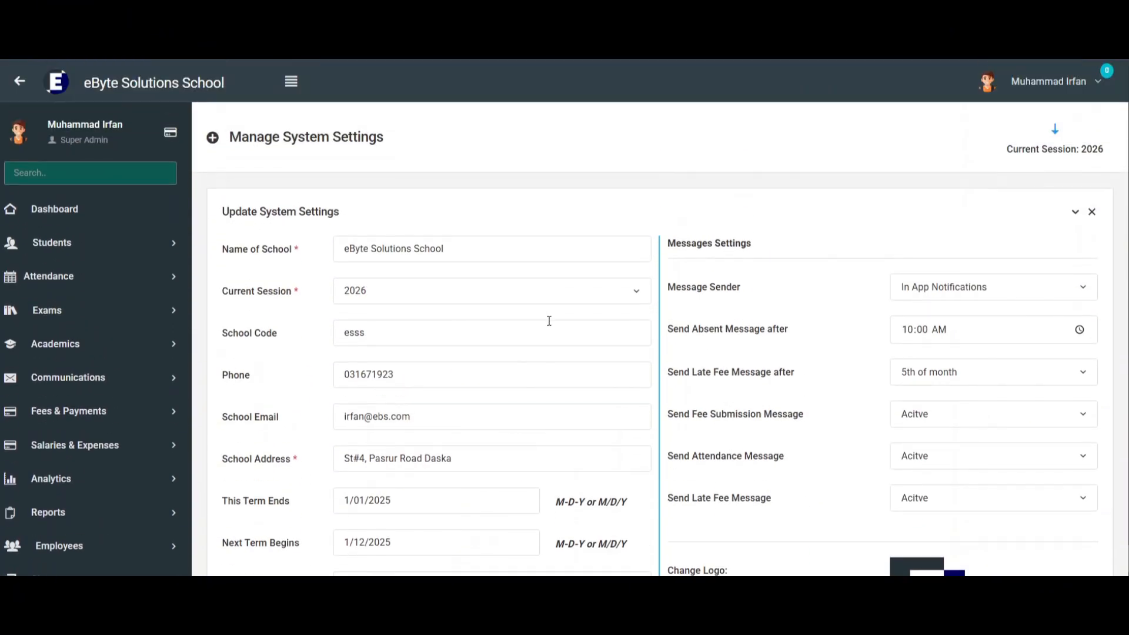